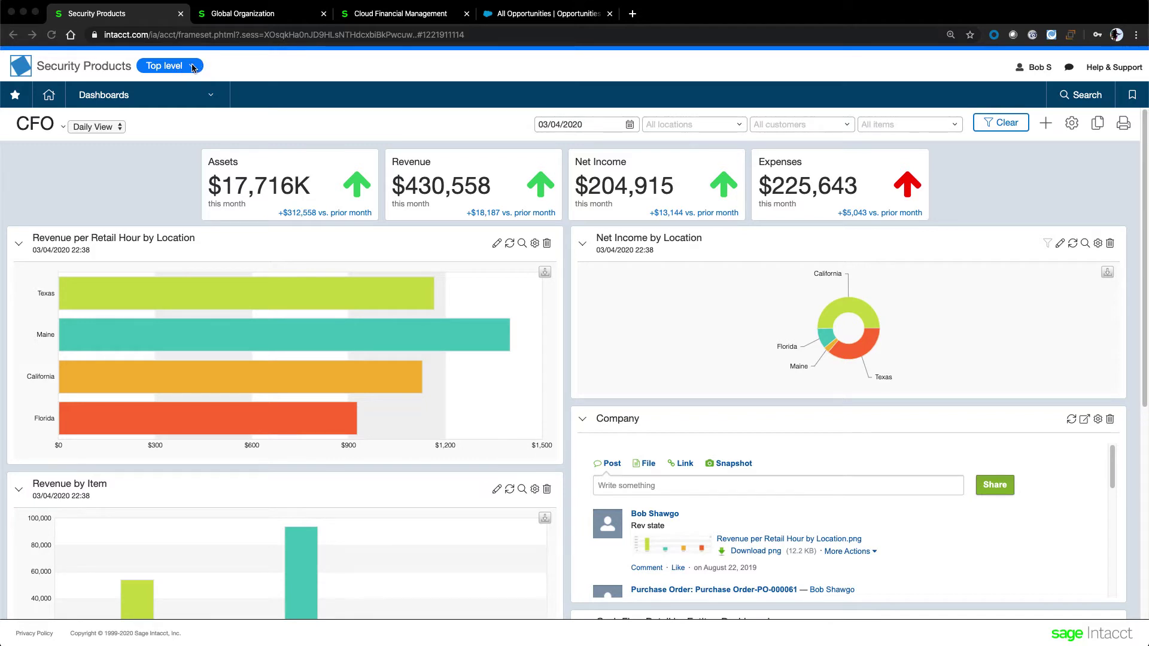
# - Review the available entities and examine the top-level CFO dashboard's charts, balance sheet and cash flow reports by entity
pyautogui.click(192, 67)
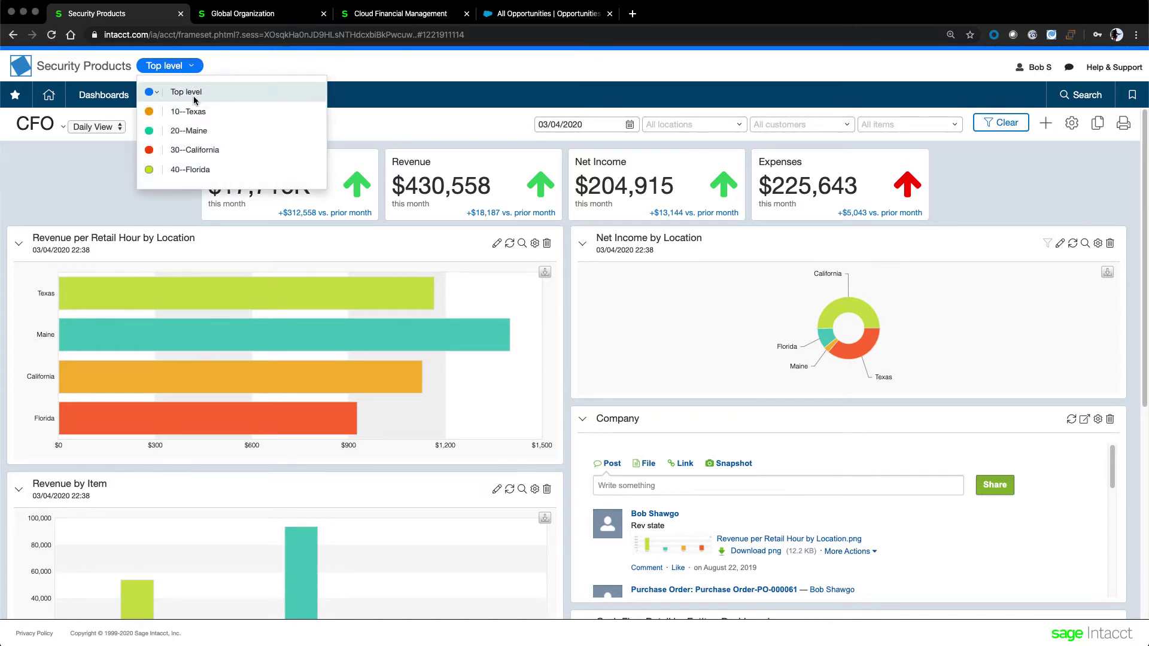
pyautogui.click(175, 204)
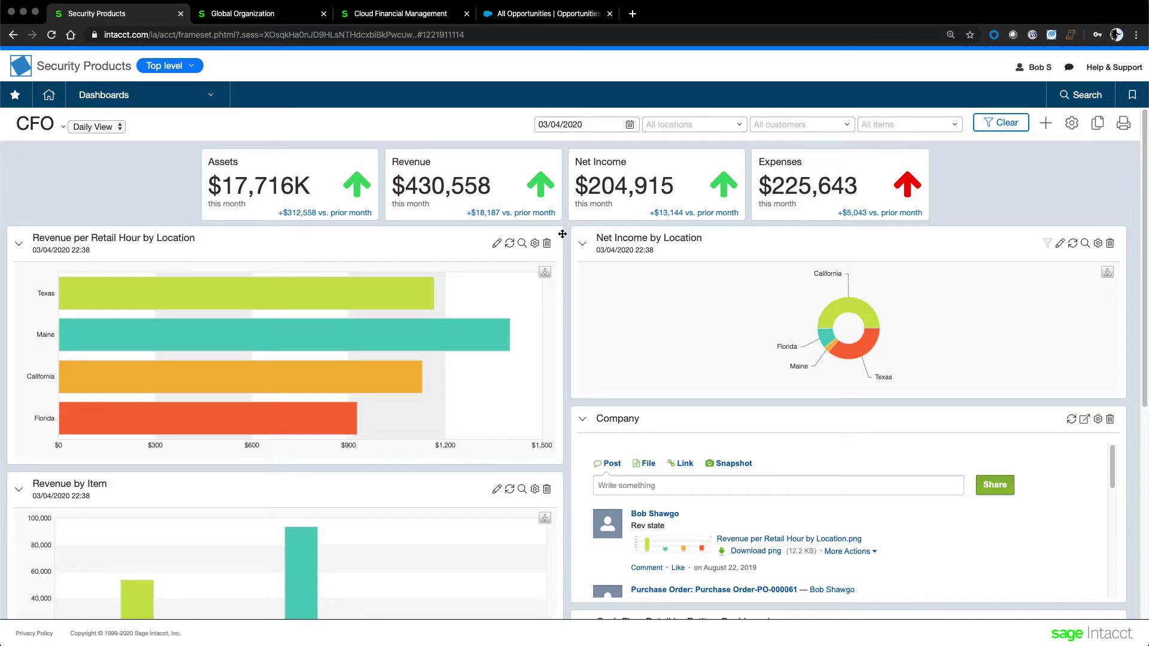
pyautogui.moveTo(276, 189)
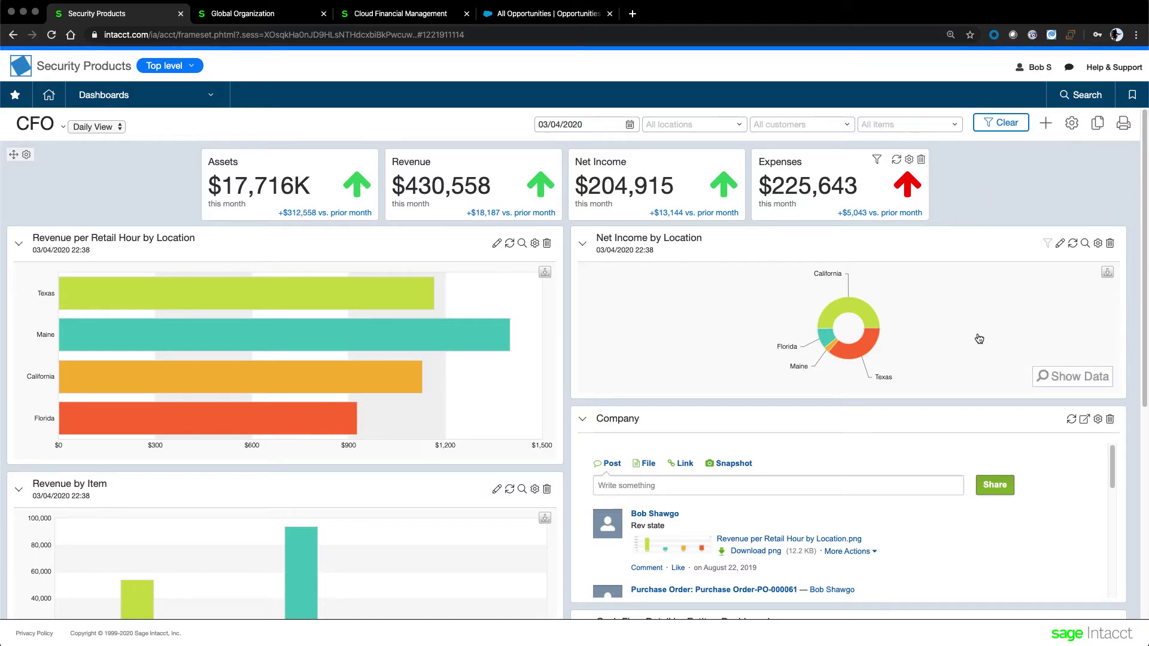
pyautogui.scroll(-2, 979, 339)
pyautogui.scroll(-1, 979, 338)
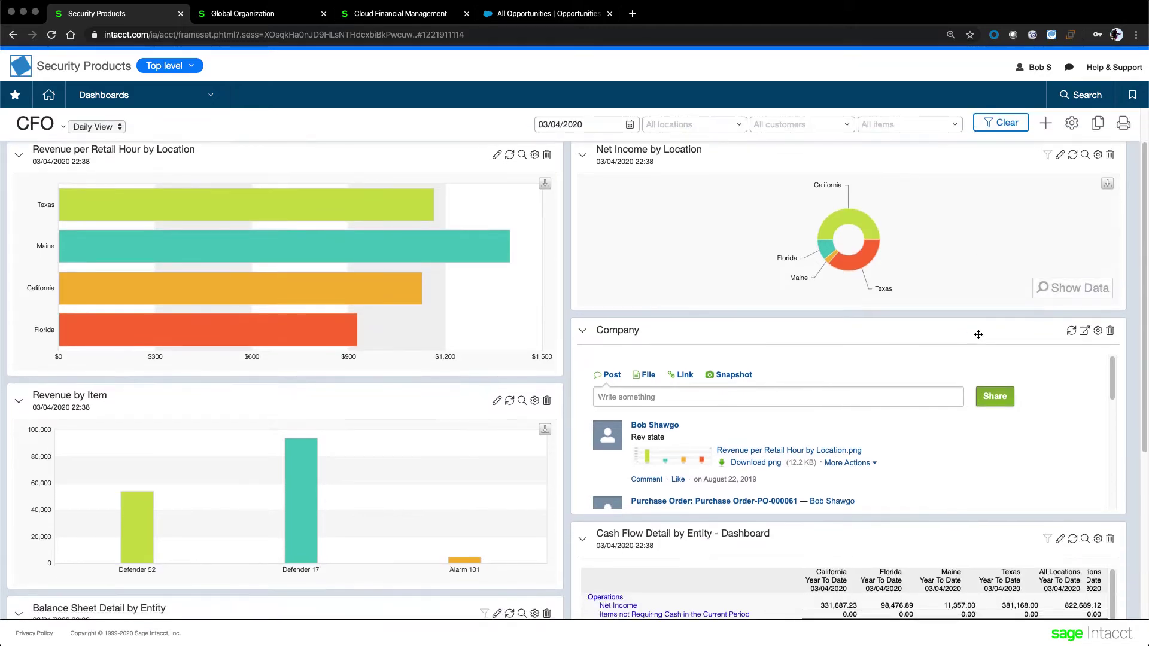
pyautogui.scroll(-2, 978, 334)
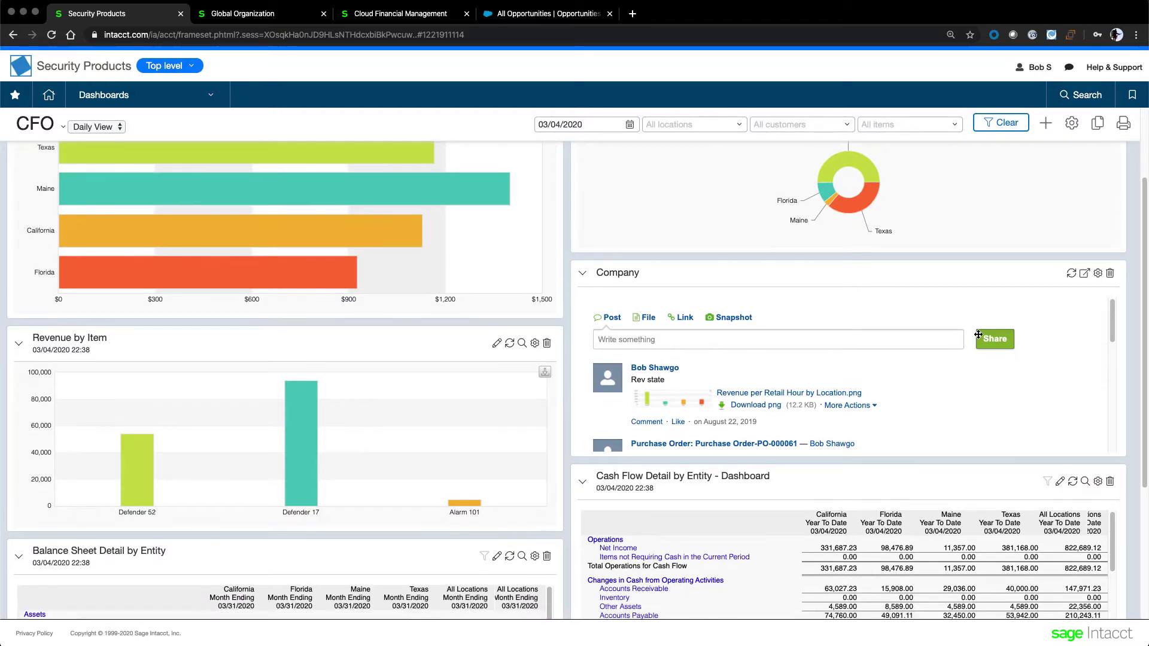
pyautogui.scroll(-3, 979, 338)
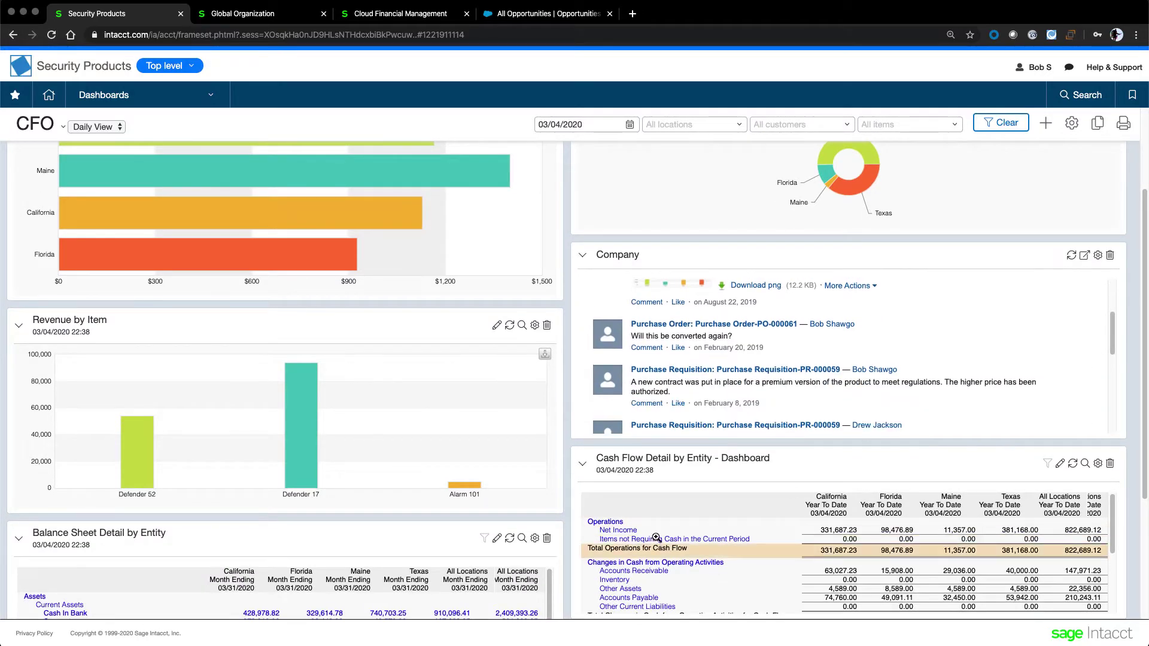
pyautogui.scroll(3, 655, 363)
pyautogui.scroll(-3, 549, 484)
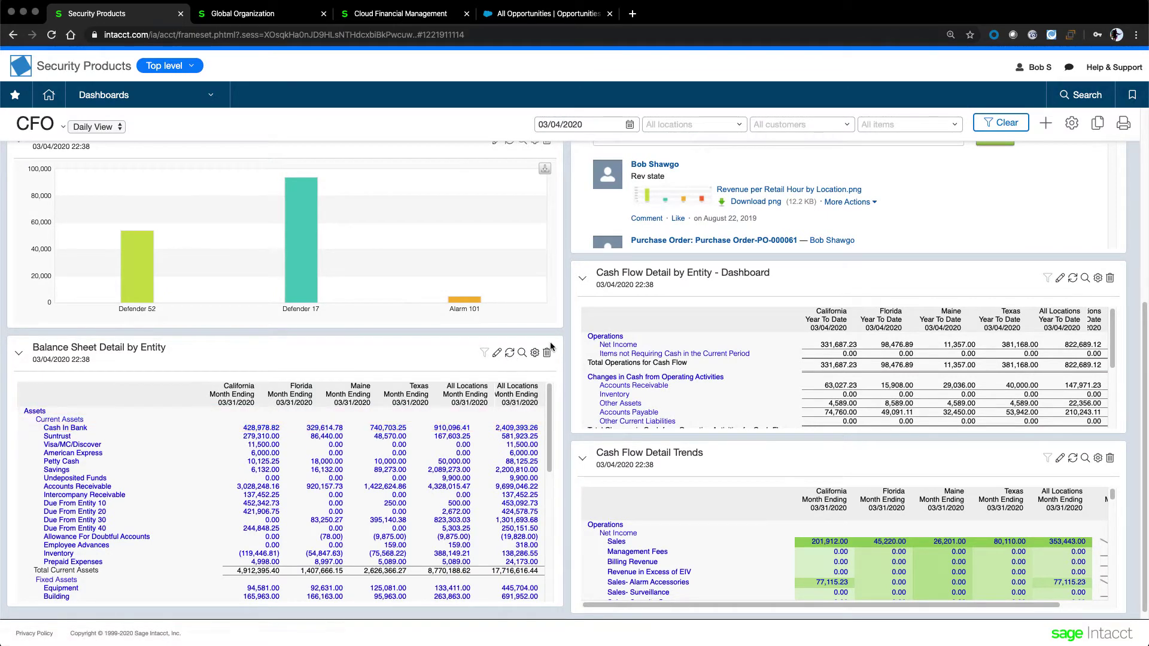
pyautogui.scroll(5, 581, 299)
pyautogui.scroll(1, 581, 299)
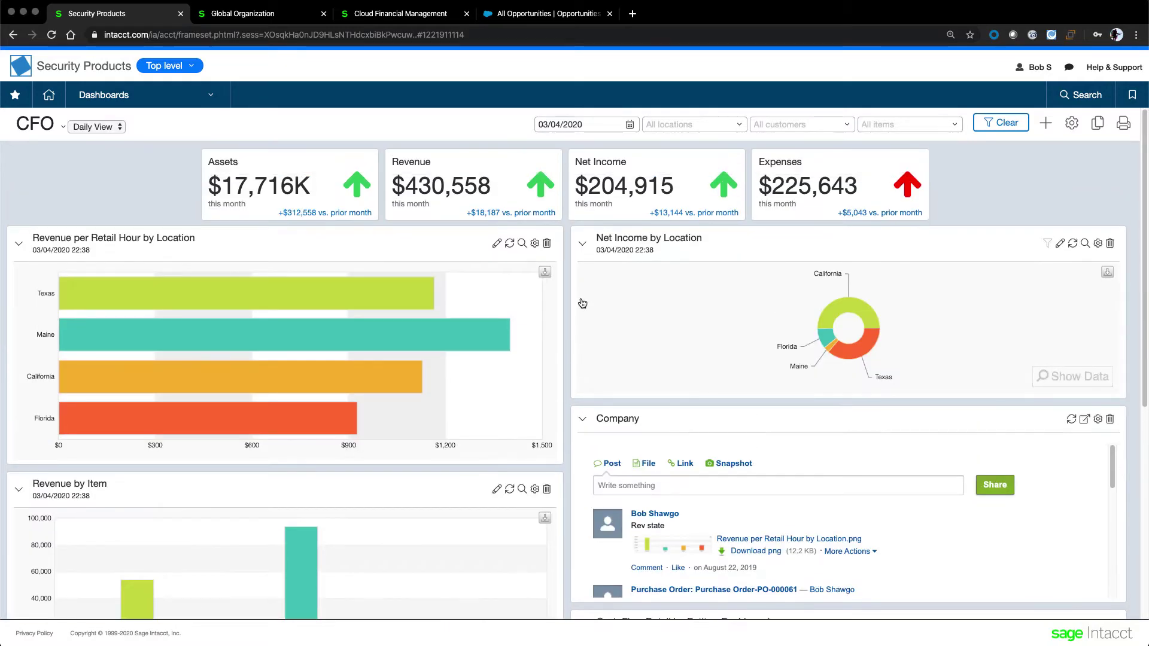
# - Open the 10--Texas entity and start a new user record in its company administration
pyautogui.click(195, 67)
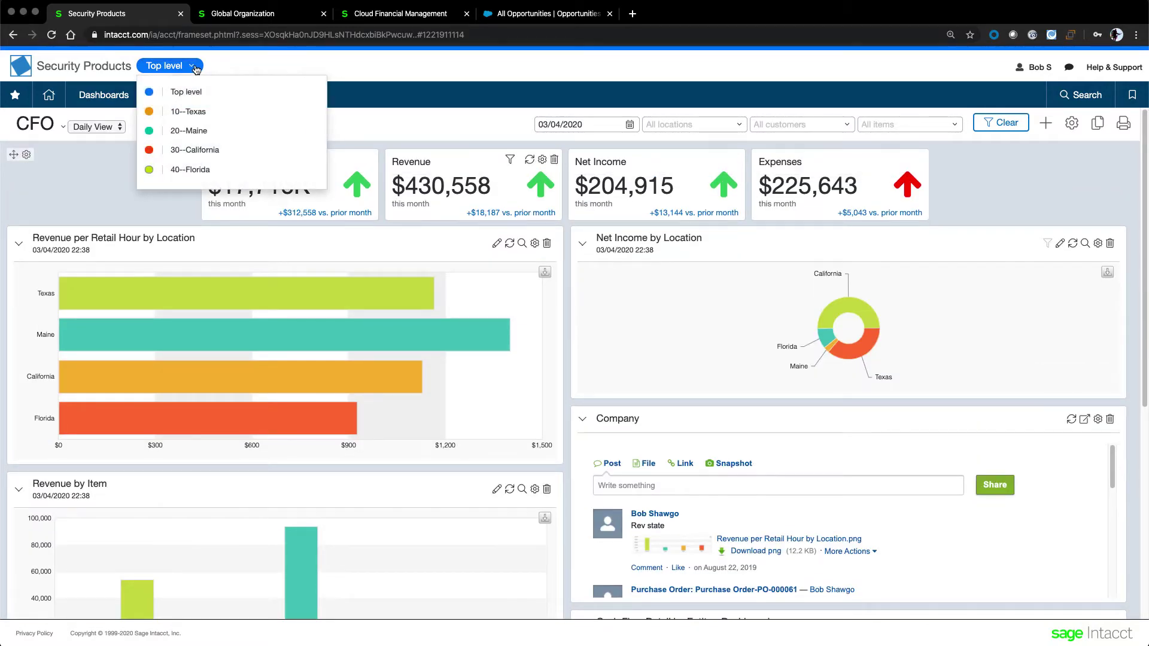
pyautogui.click(192, 114)
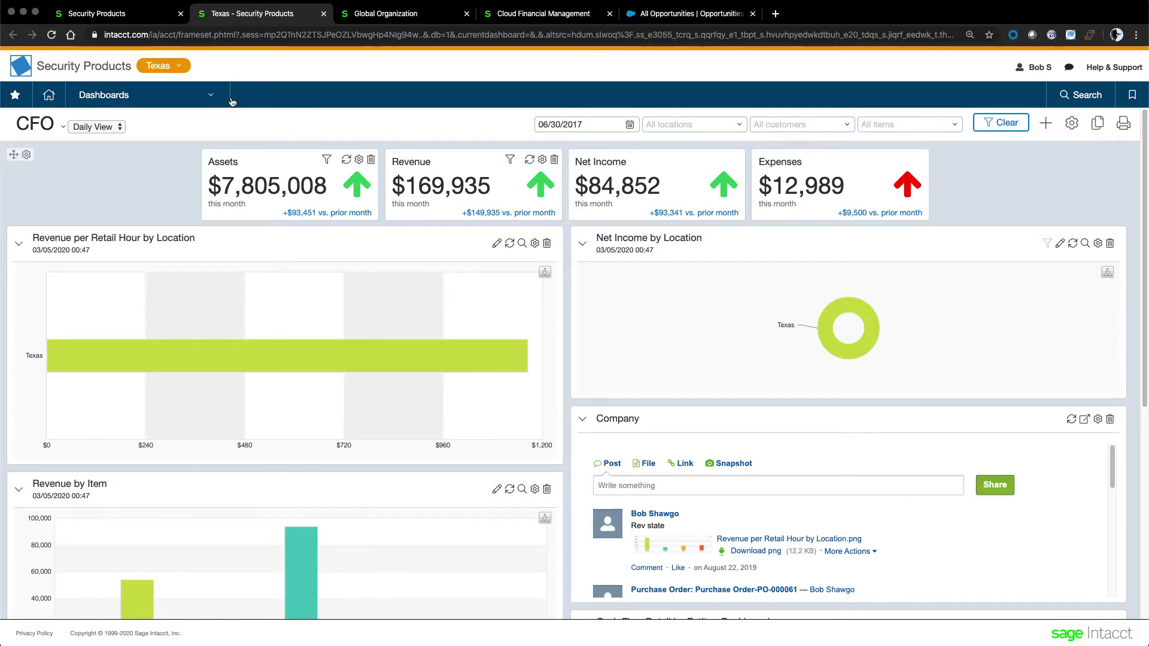
pyautogui.click(211, 97)
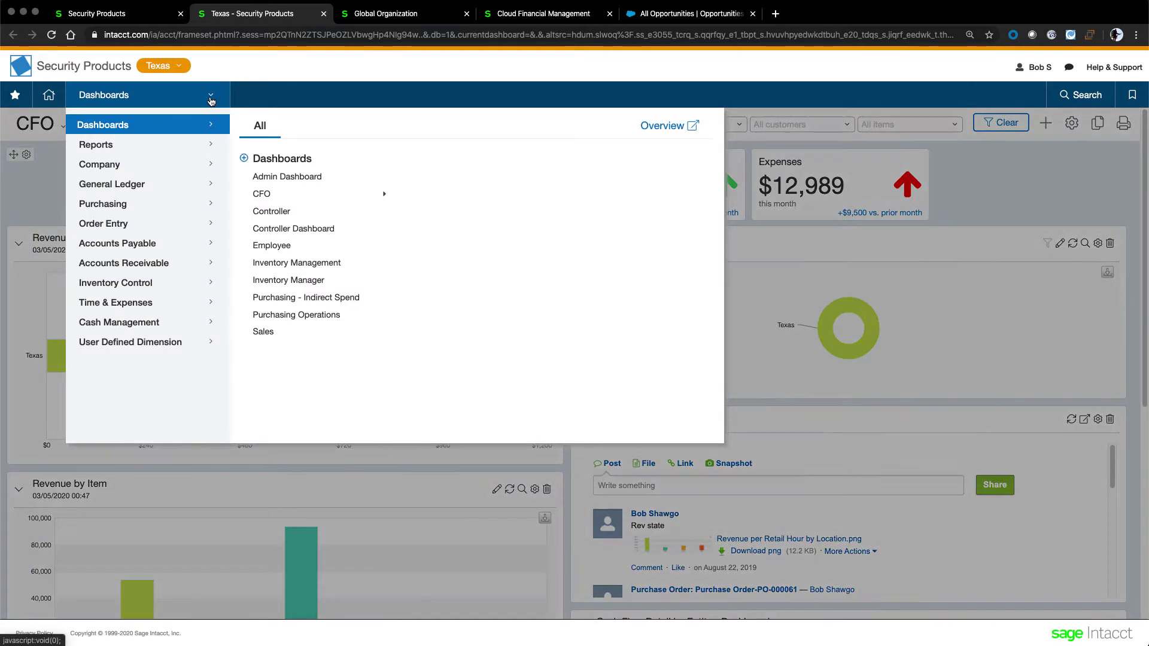
pyautogui.click(110, 166)
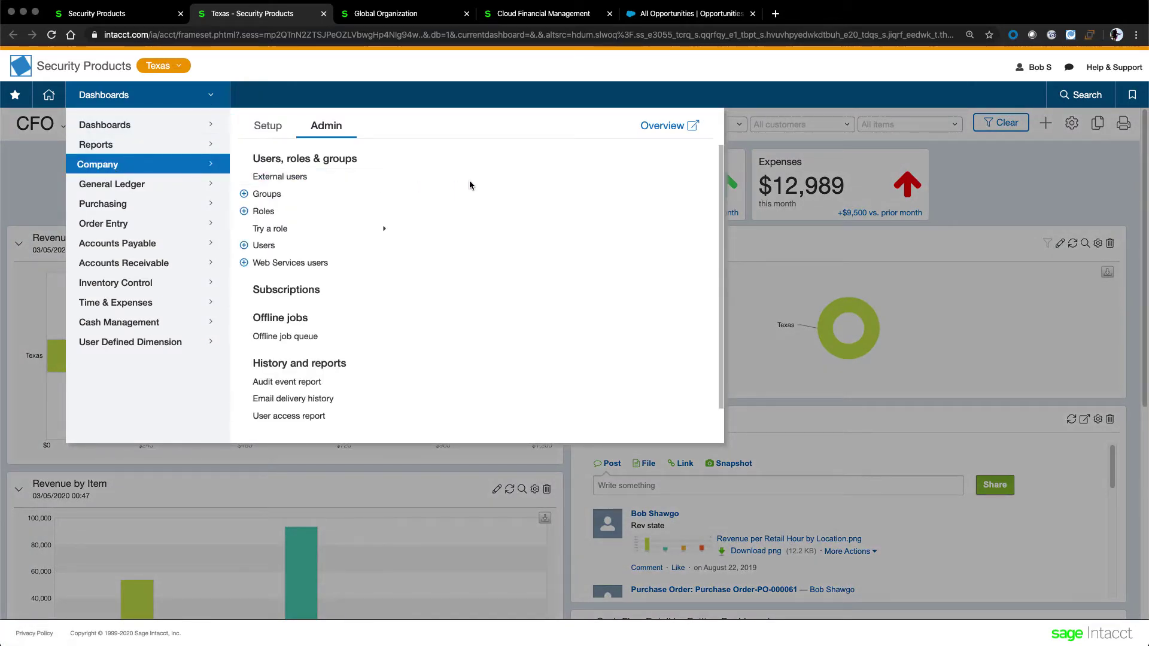
pyautogui.click(271, 248)
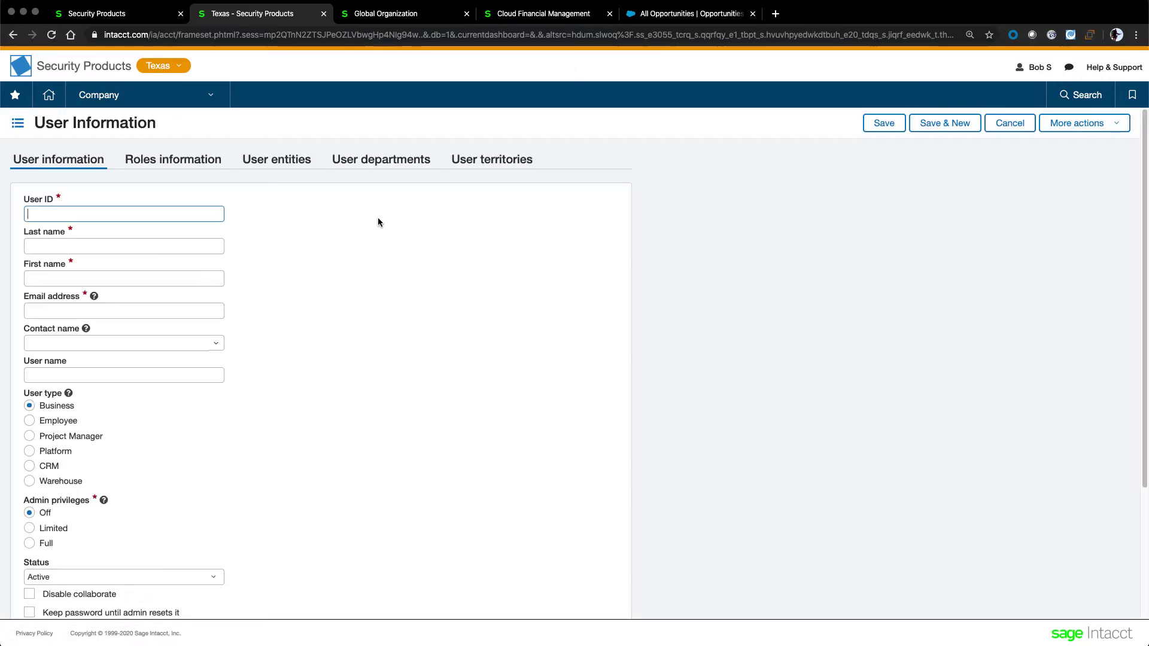
# - Assign the entity 10--Texas in the first row of the new user's entities
pyautogui.click(293, 162)
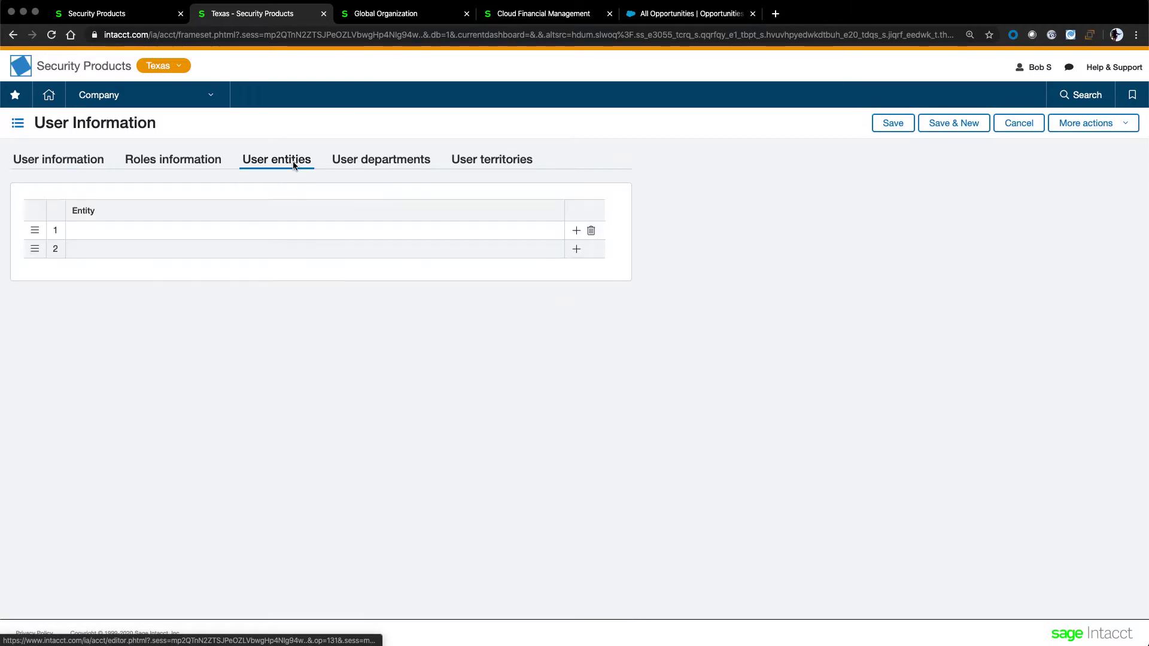
pyautogui.click(107, 232)
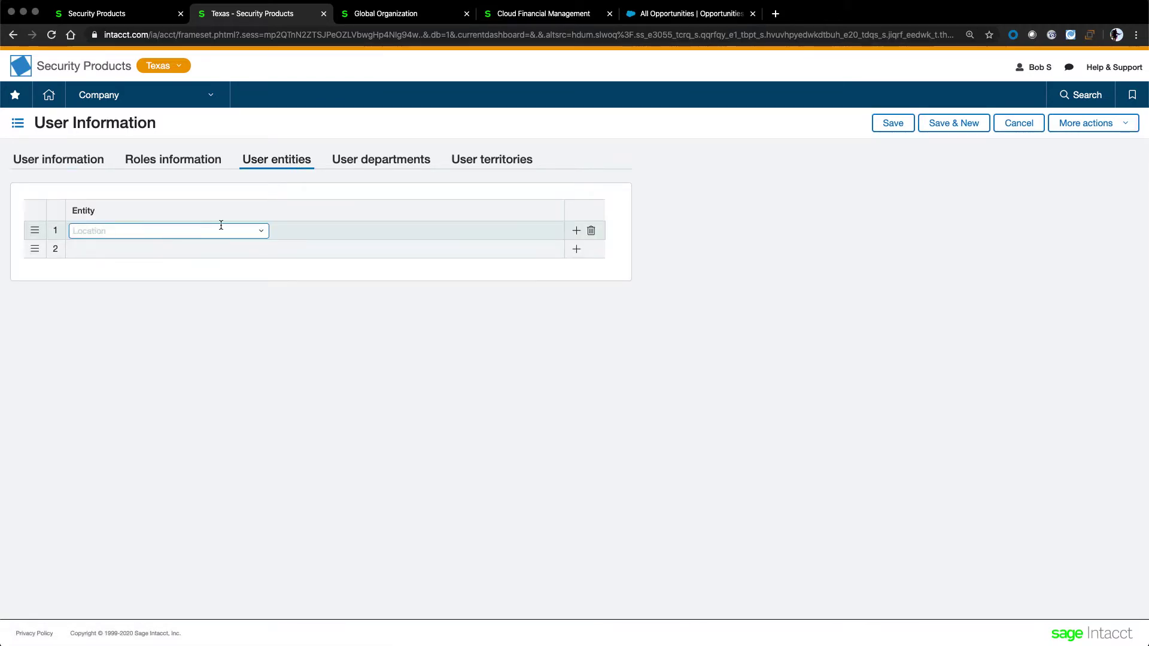
pyautogui.click(262, 234)
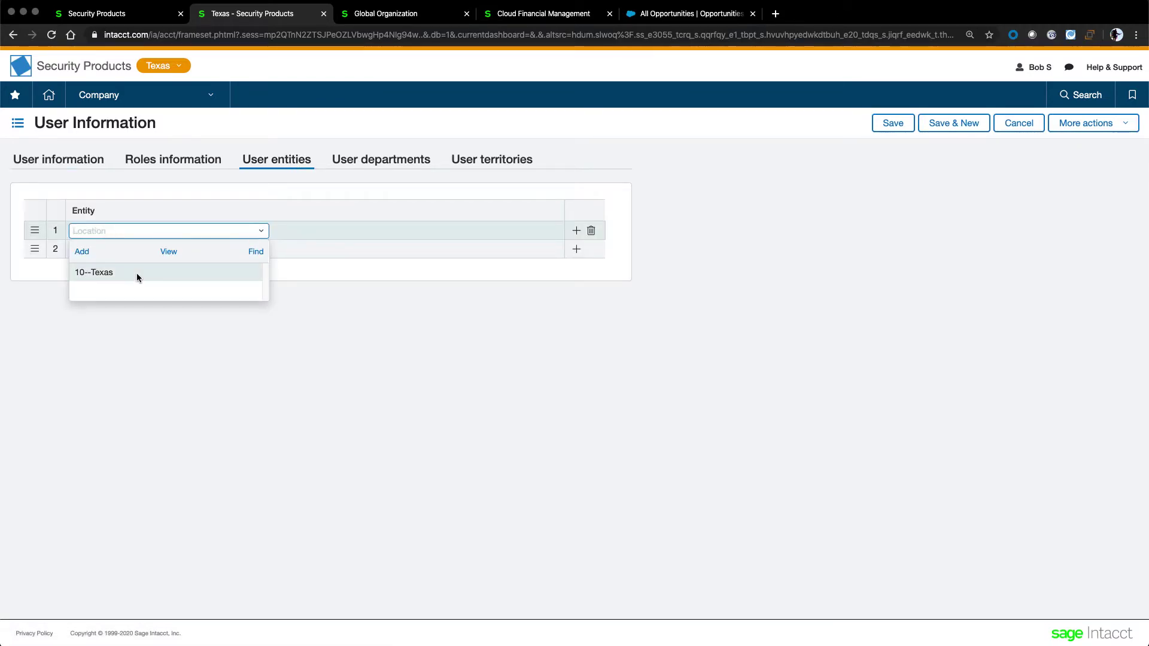
pyautogui.click(109, 272)
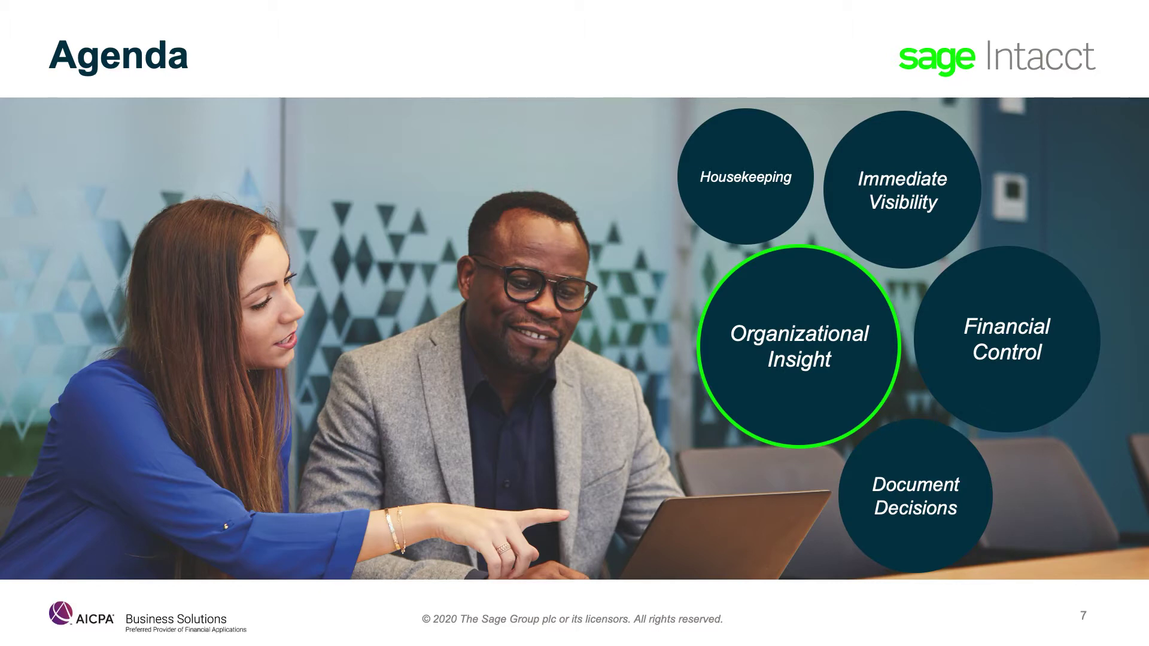
pyautogui.press('Right')
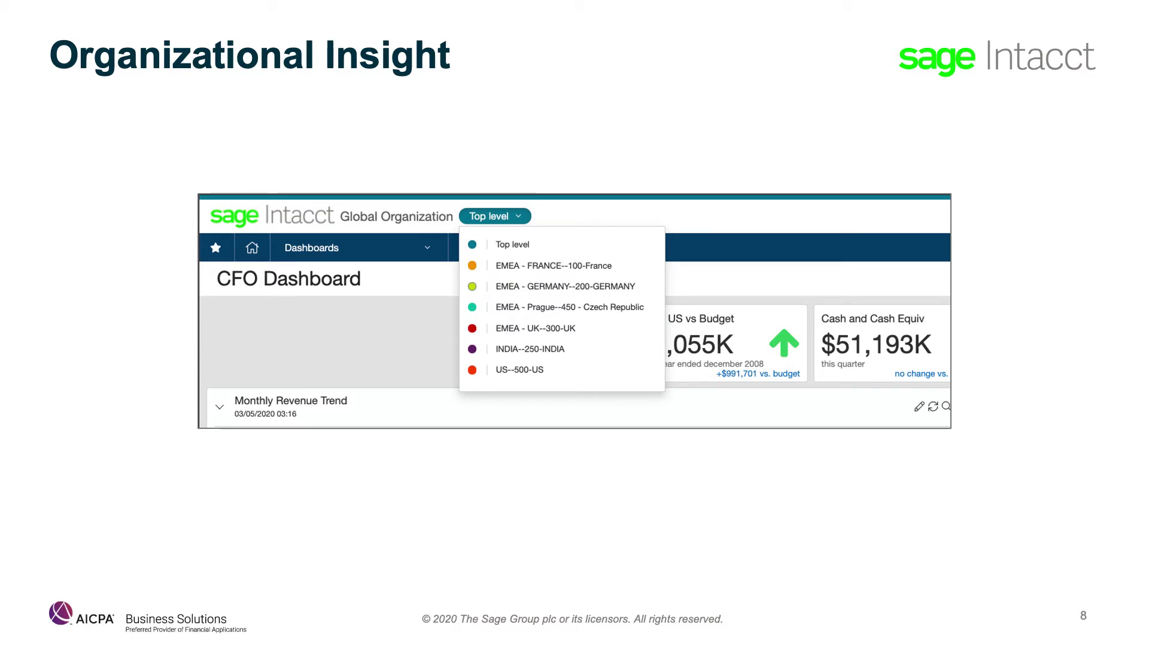
pyautogui.press('super+Tab')
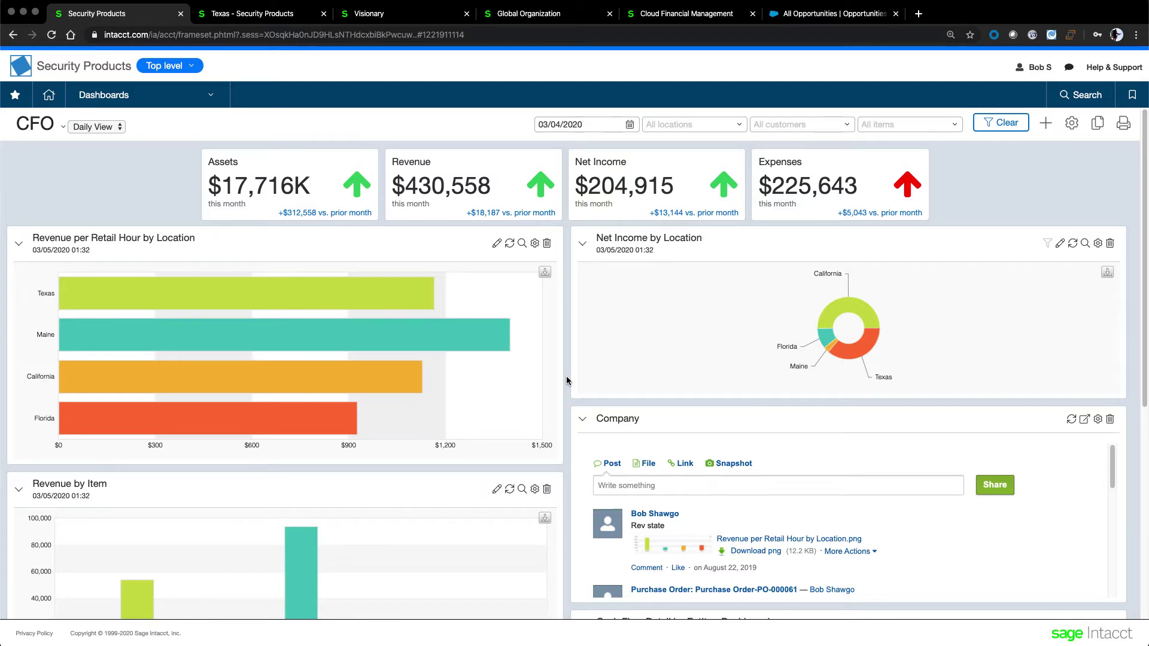
# - Drill down from the CFO dashboard's Assets figure, enlarge the report window, and open the ledger detail for Cash In Bank at 03/31/2020
pyautogui.scroll(-5, 566, 381)
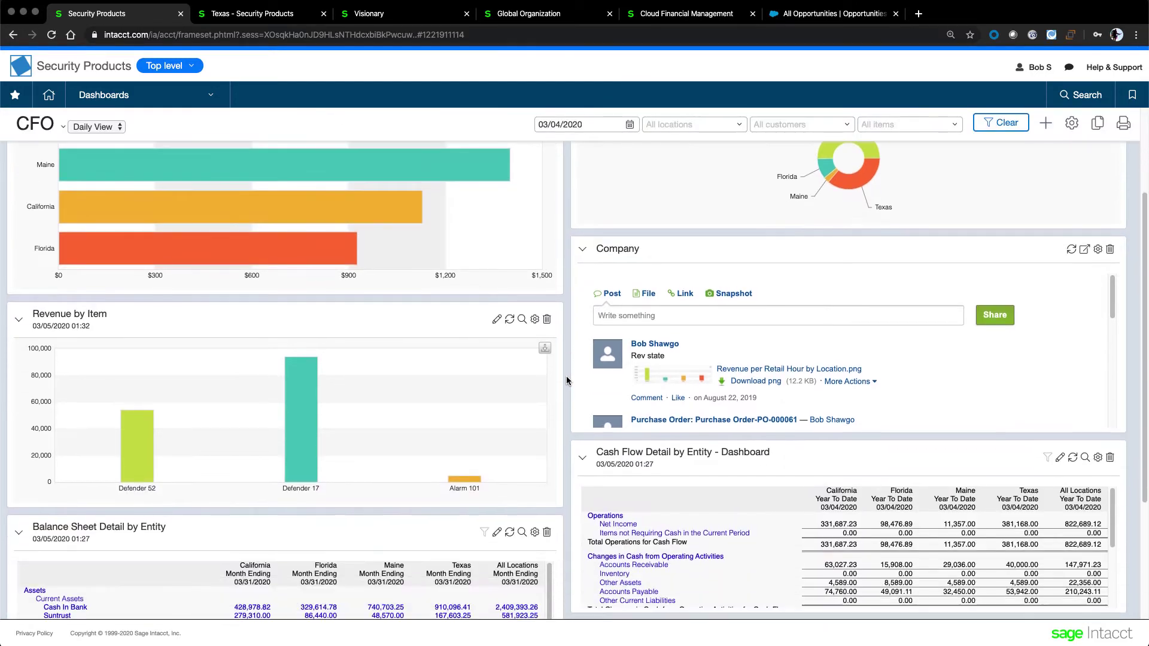
pyautogui.scroll(-3, 566, 381)
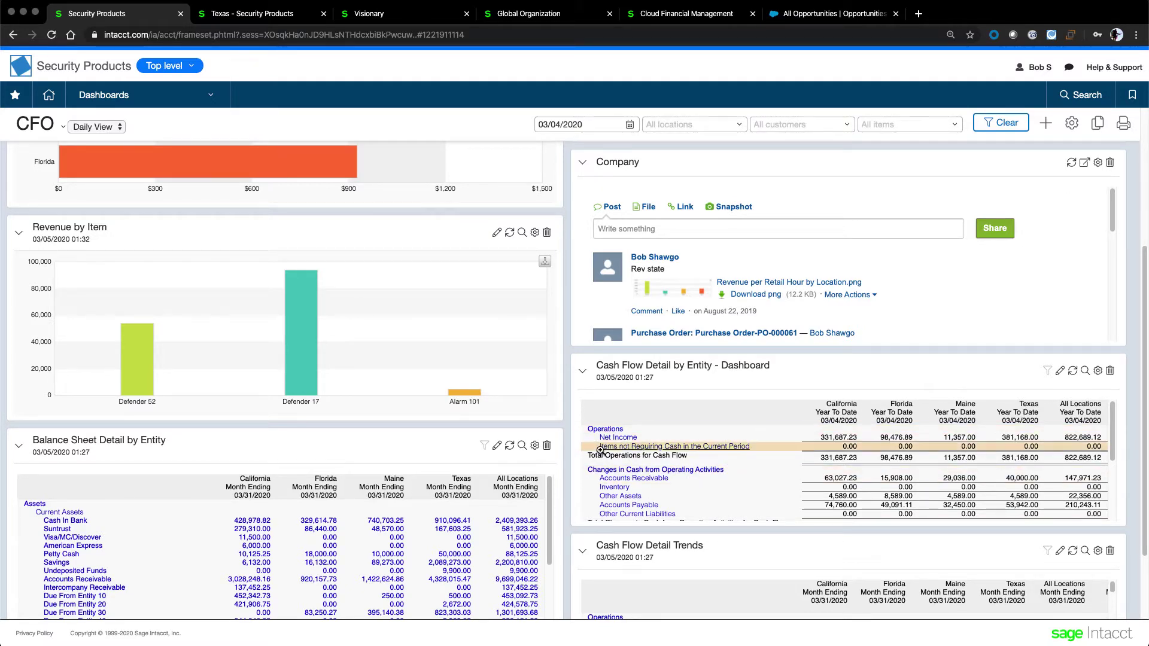
pyautogui.scroll(9, 601, 451)
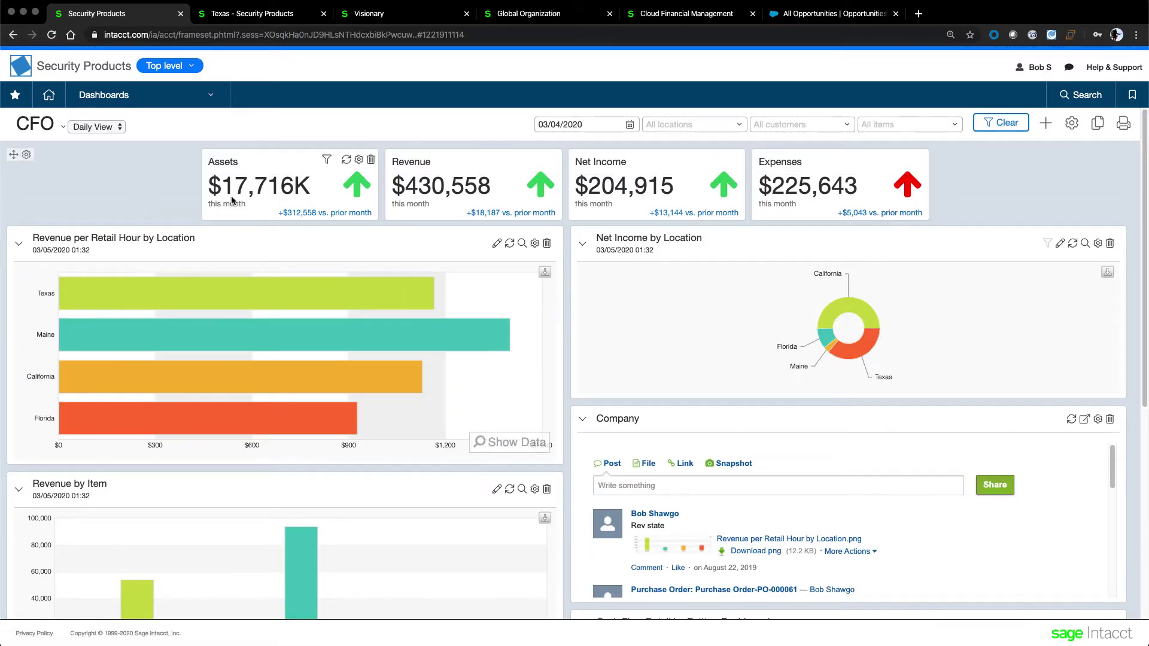
pyautogui.moveTo(275, 188)
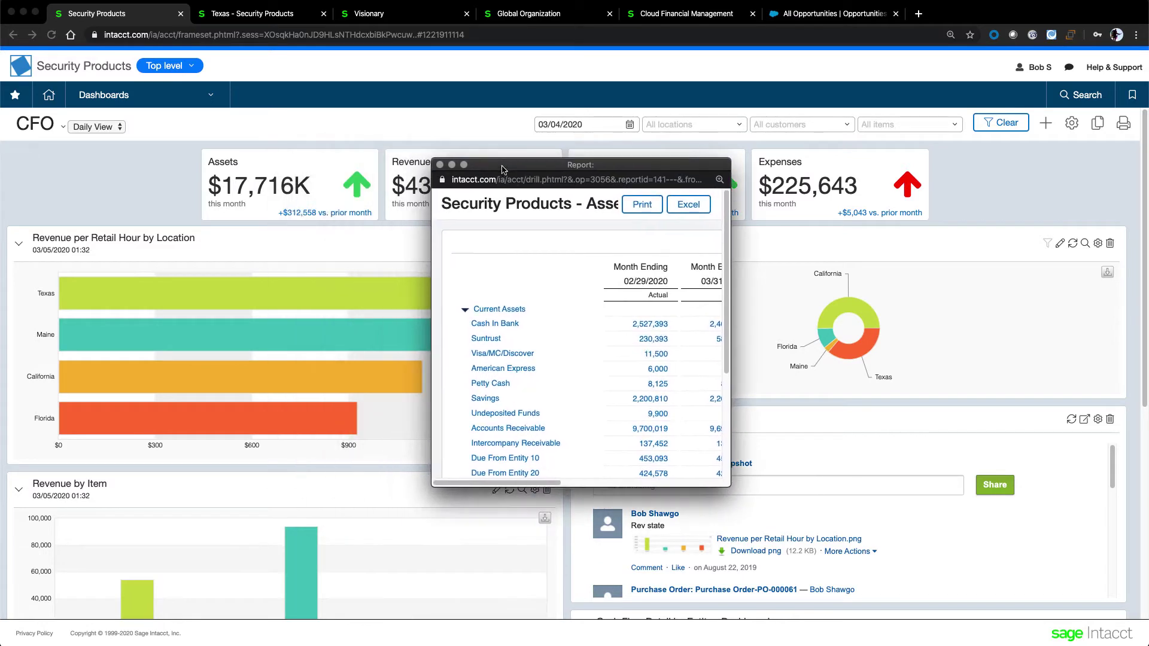
pyautogui.moveTo(723, 487); pyautogui.dragTo(965, 624)
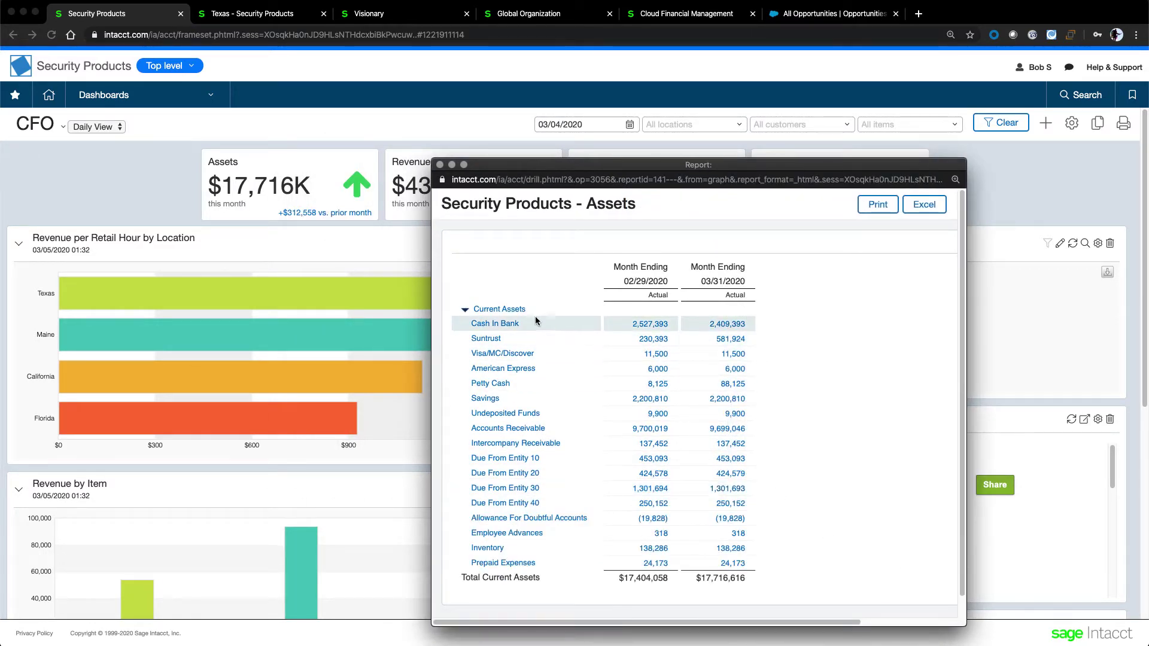
pyautogui.click(738, 329)
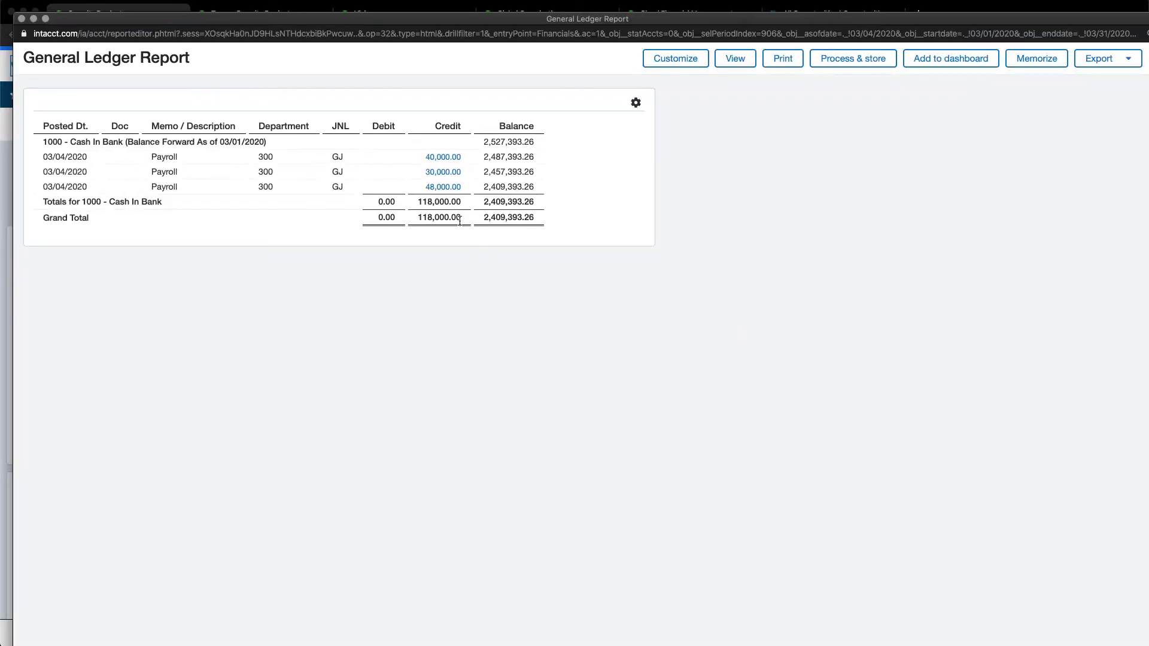
# - View the payroll journal entry behind the 30,000.00 Cash In Bank credit, and close the ledger and Assets report windows
pyautogui.click(440, 173)
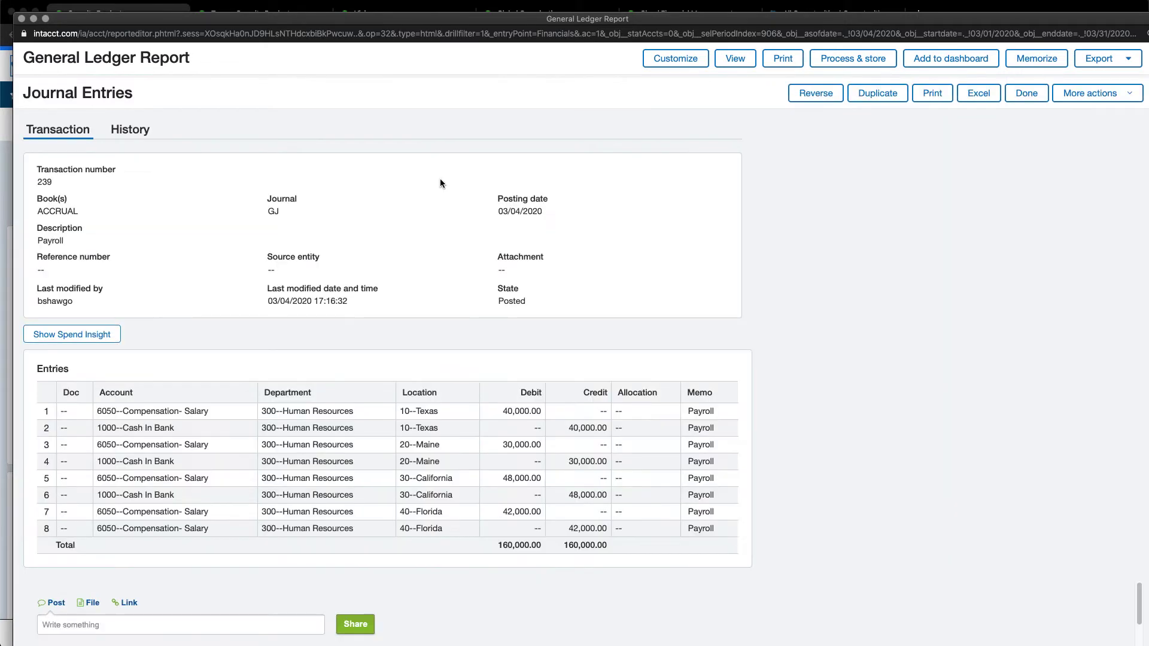
pyautogui.click(21, 19)
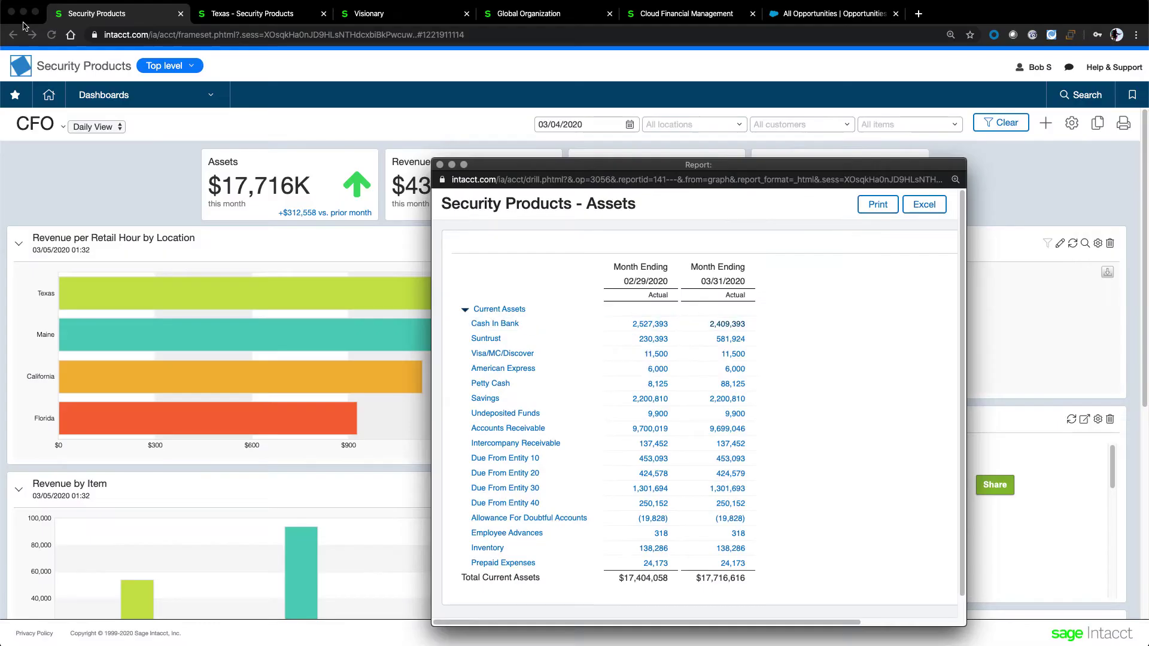
pyautogui.click(440, 165)
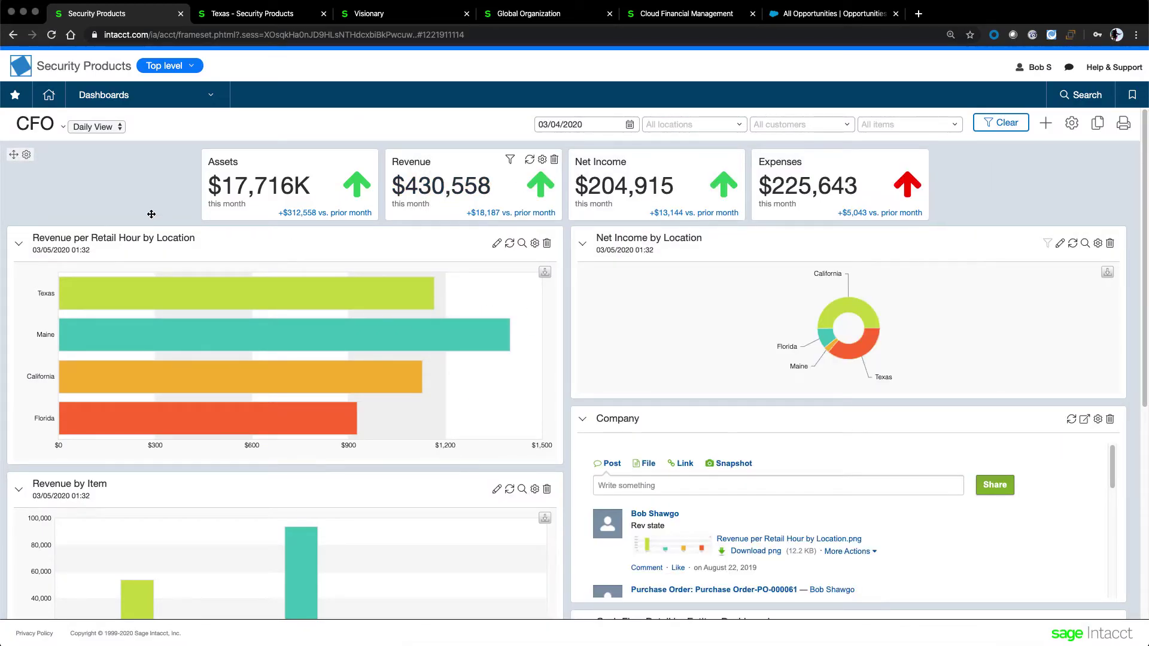
# - Check the individual location values in the Revenue per Retail Hour by Location and Net Income by Location charts
pyautogui.moveTo(171, 284)
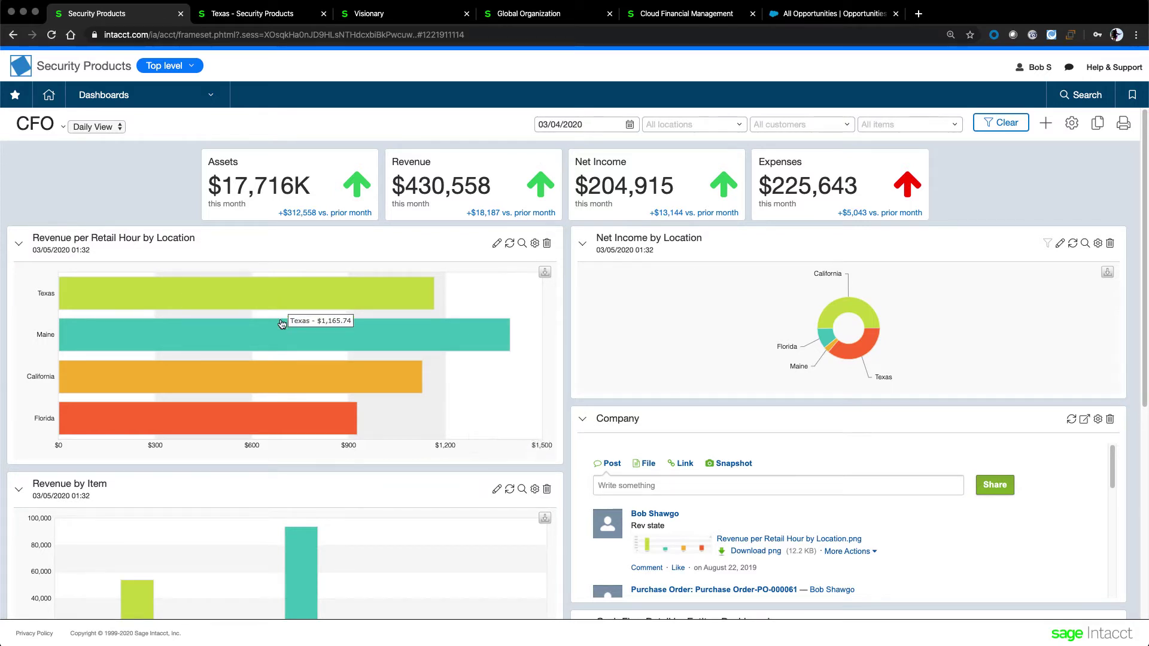
pyautogui.moveTo(275, 383)
pyautogui.moveTo(273, 414)
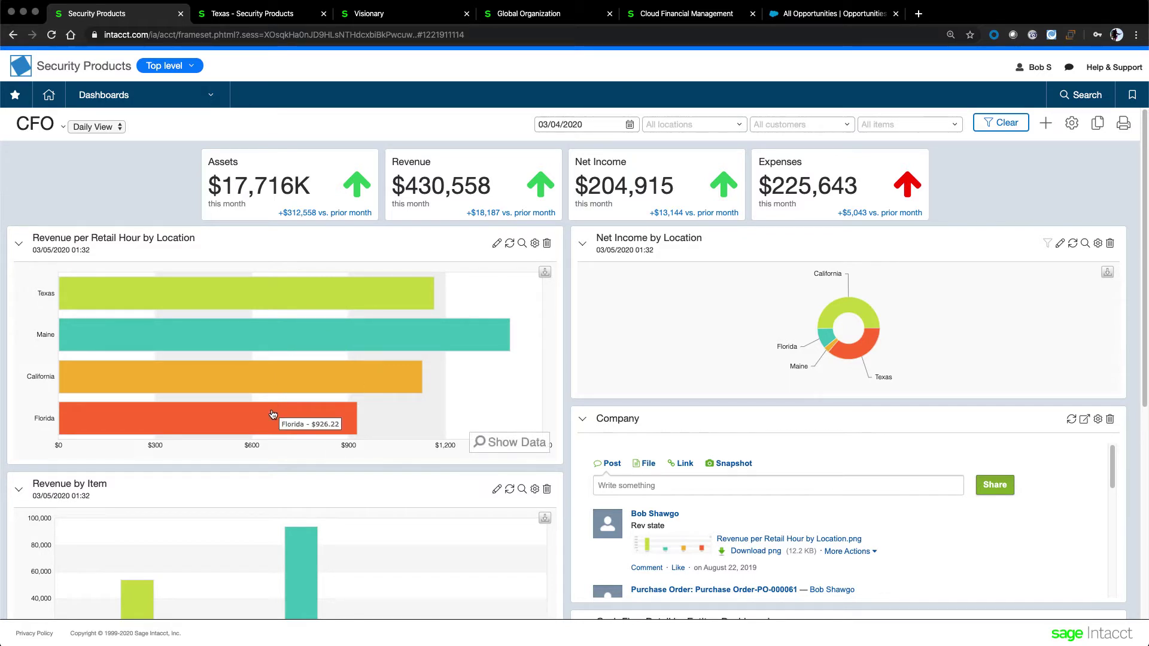
pyautogui.moveTo(867, 315)
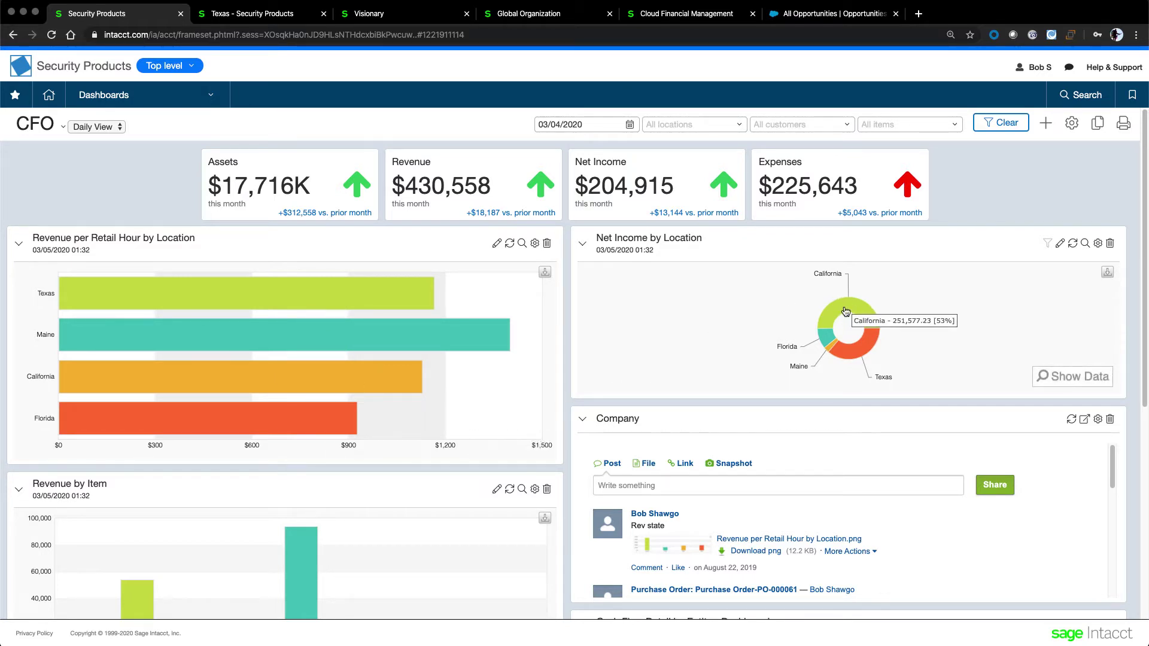
pyautogui.moveTo(869, 351)
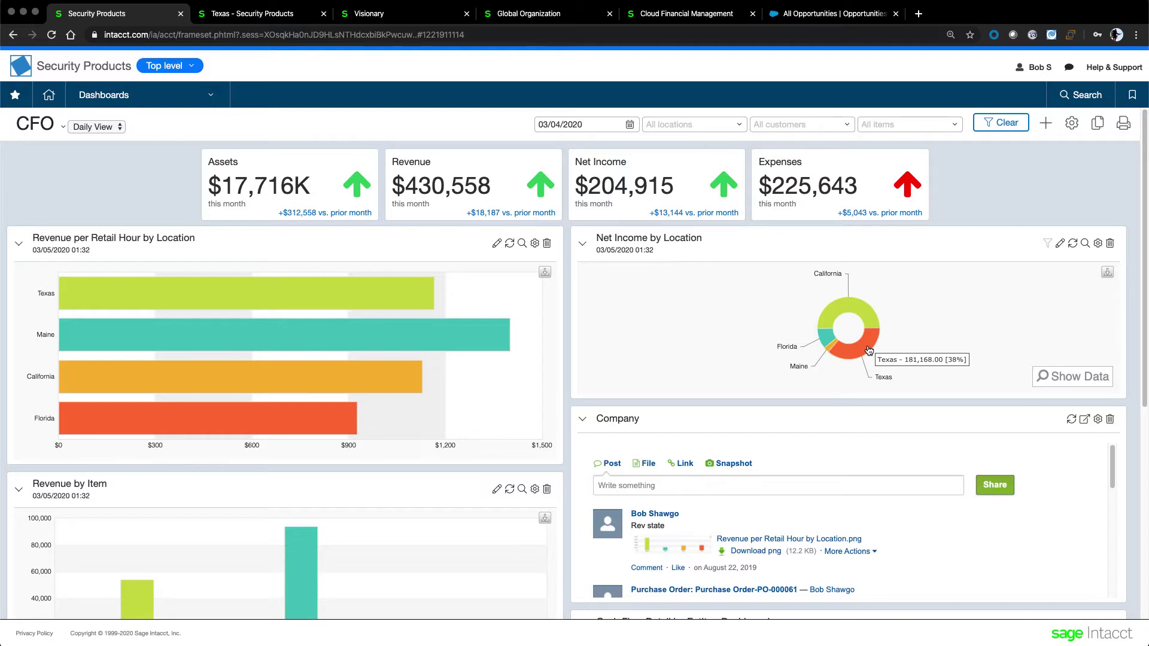
# - View the Revenue per Retail Hour by Location chart enlarged in its own window, and close that window
pyautogui.click(523, 243)
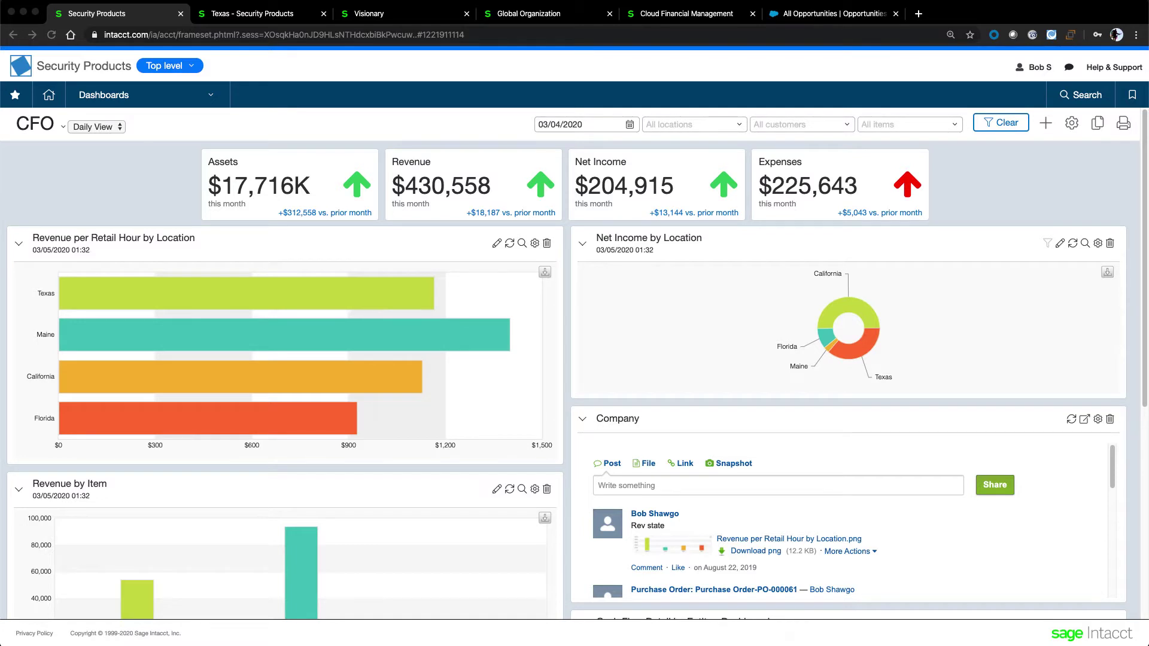
pyautogui.scroll(5, 707, 290)
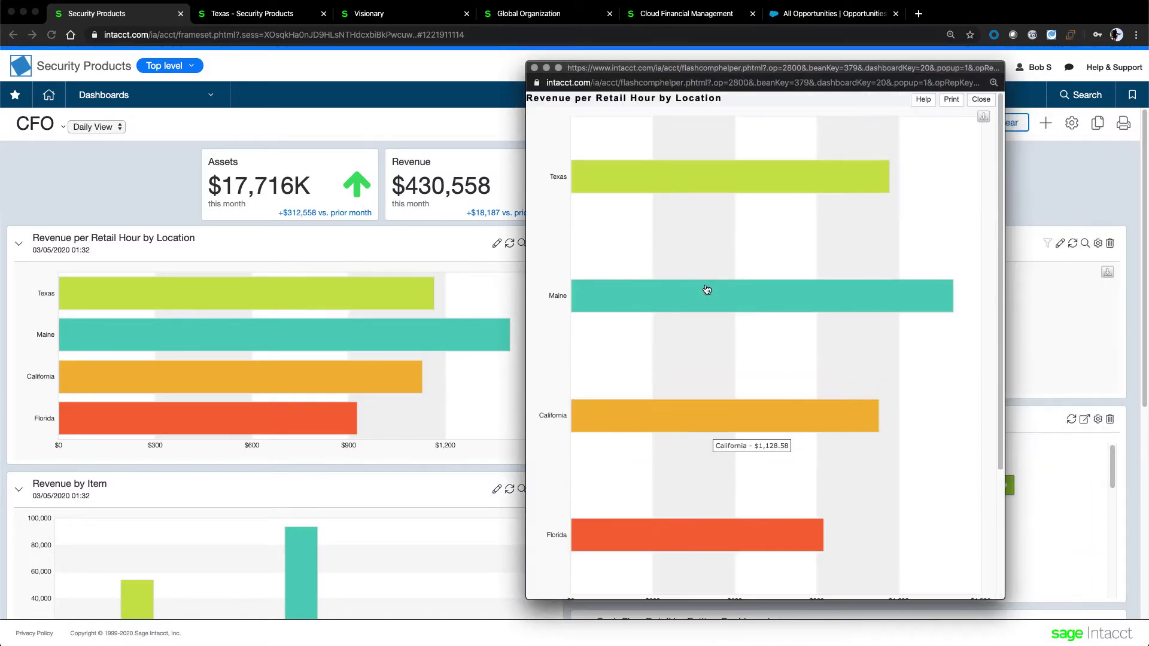
pyautogui.click(536, 68)
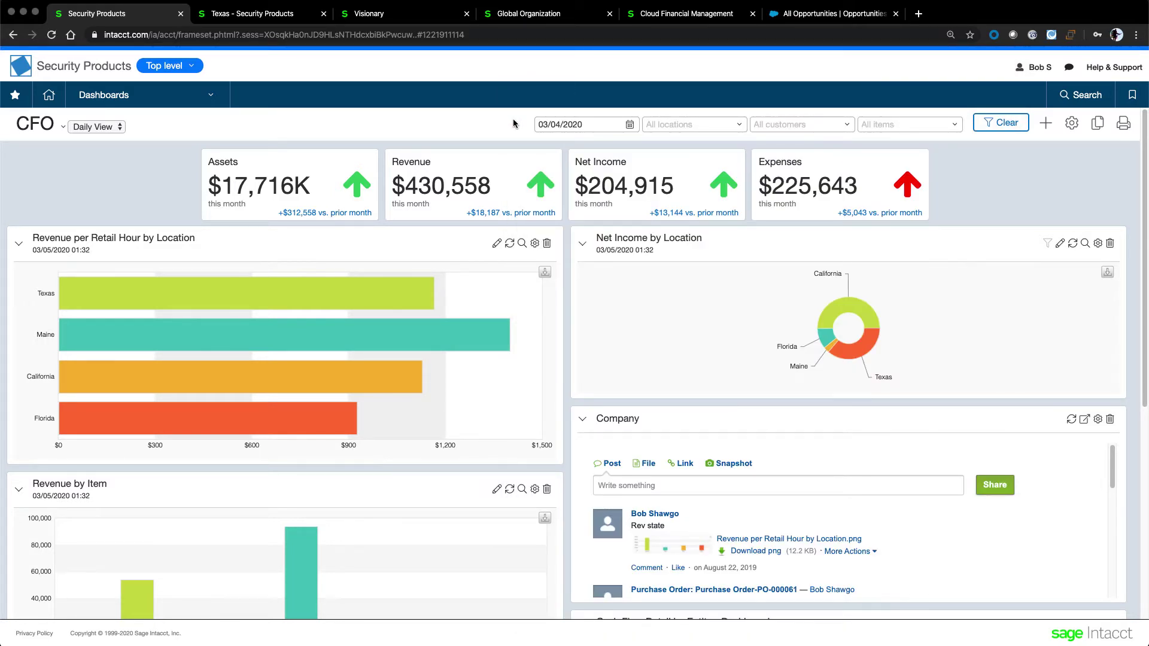
pyautogui.scroll(-3, 620, 418)
pyautogui.scroll(2, 623, 430)
pyautogui.scroll(1, 622, 430)
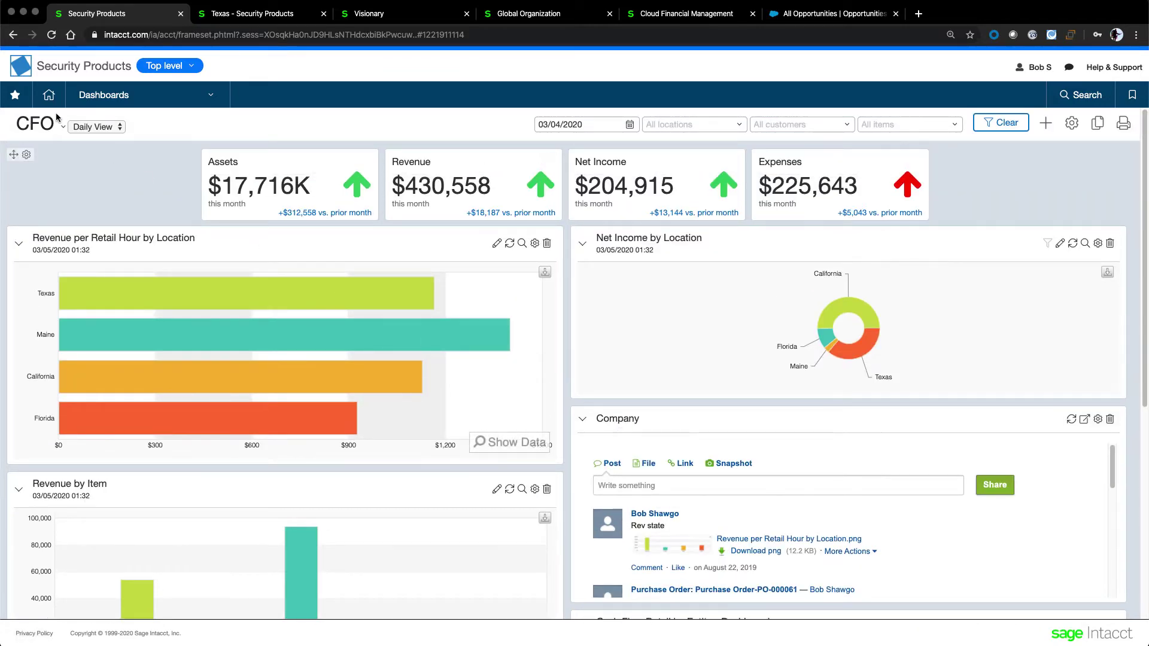
# - Switch to the Visionary company's AP Bills Analysis with Subtotals report and move the Date column between Account and Transaction amount
pyautogui.click(380, 17)
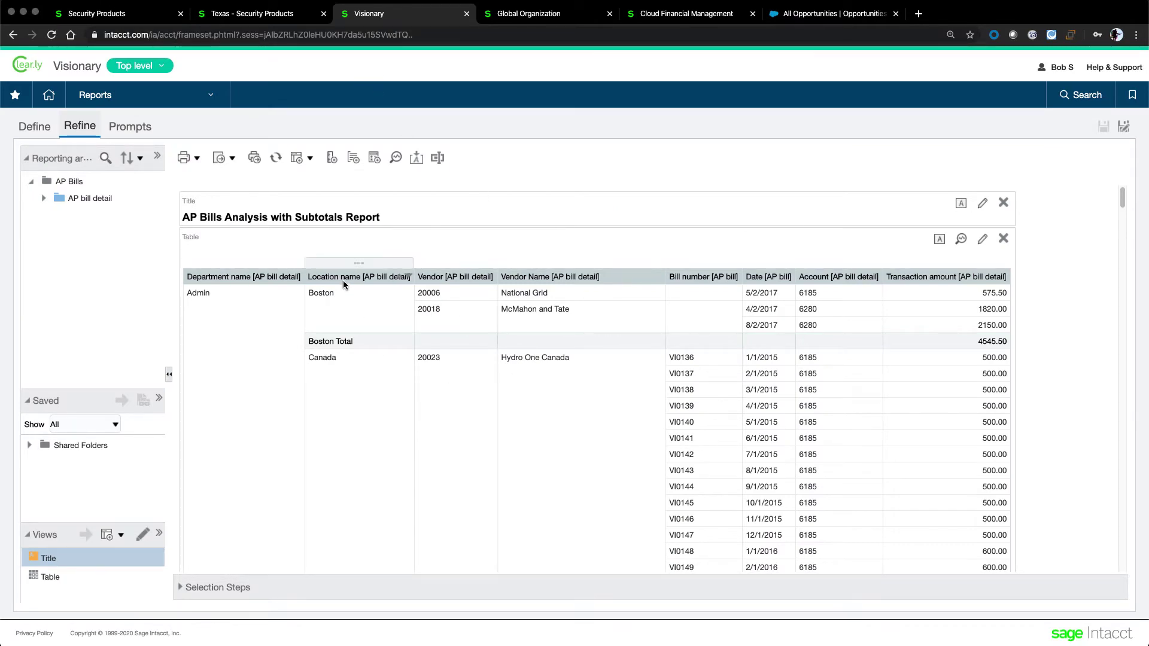
pyautogui.click(766, 282)
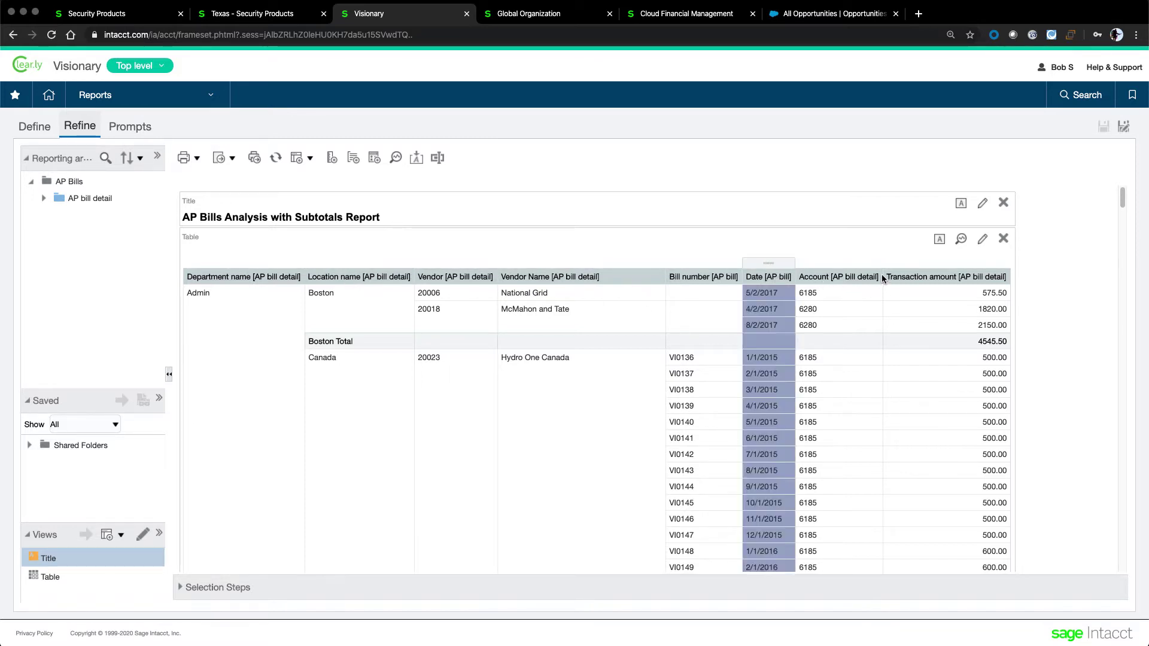
pyautogui.moveTo(775, 264); pyautogui.dragTo(883, 264)
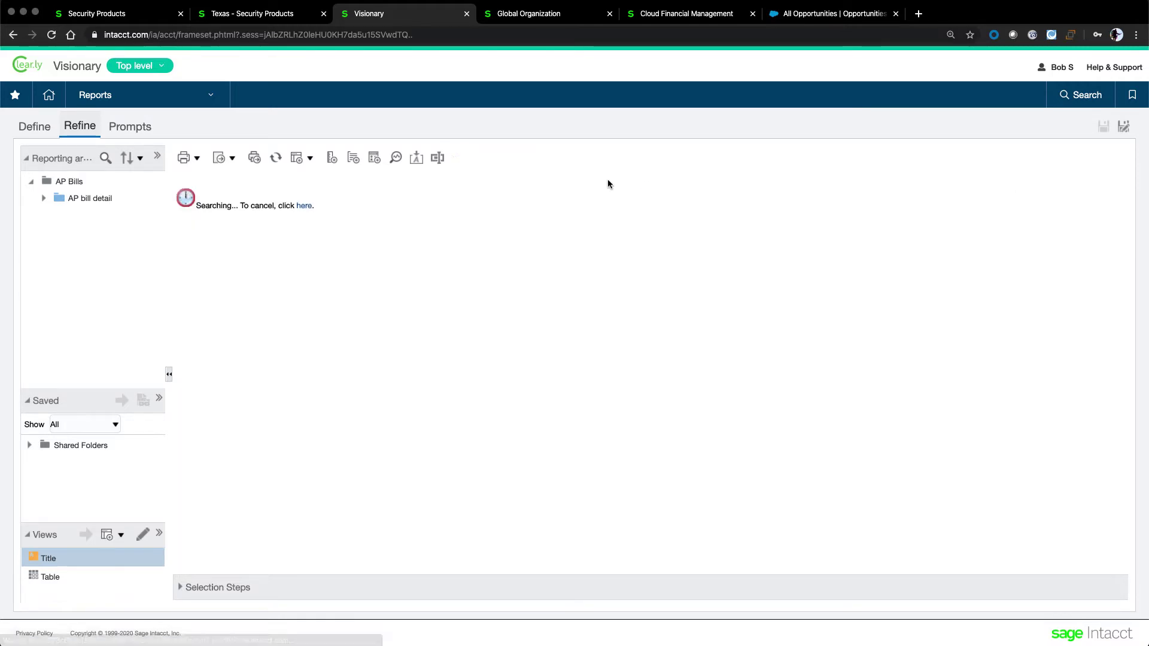
pyautogui.click(310, 159)
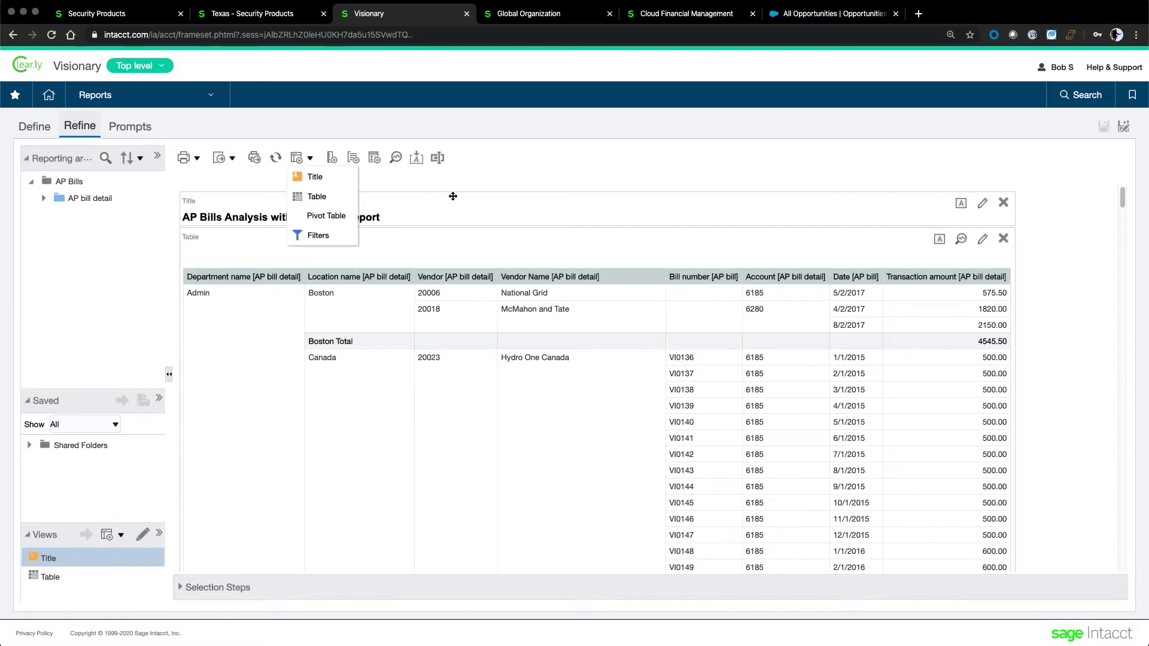
pyautogui.click(508, 195)
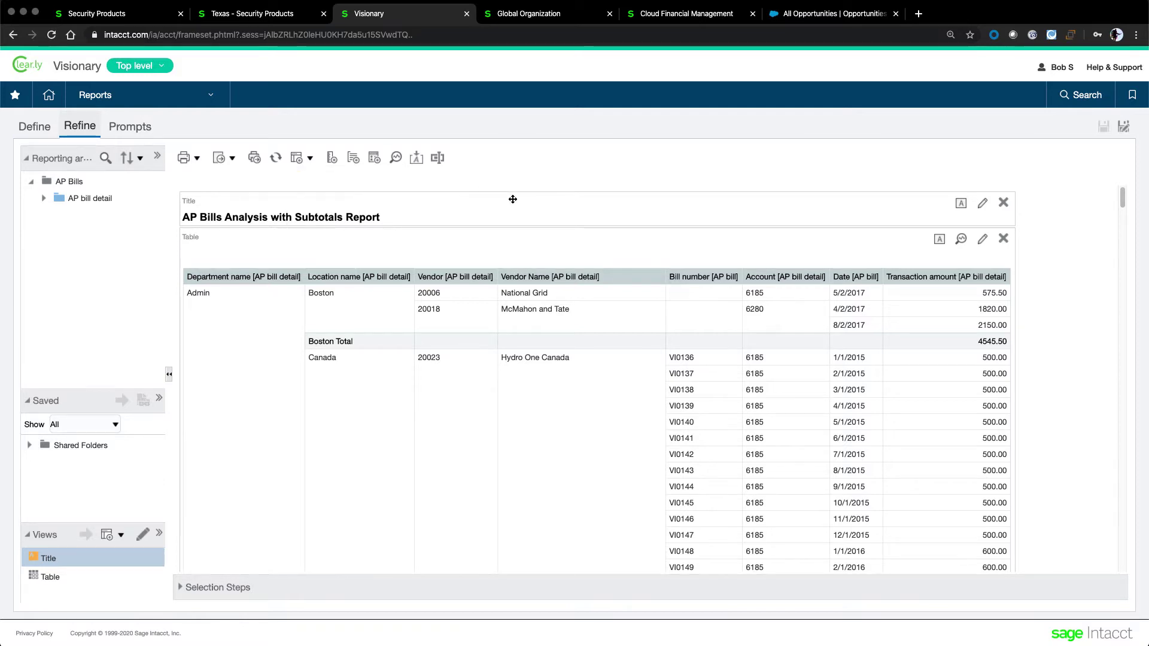
# - Return to the Security Products CFO dashboard and review the Revenue by Item chart and the entity detail reports below it
pyautogui.click(135, 18)
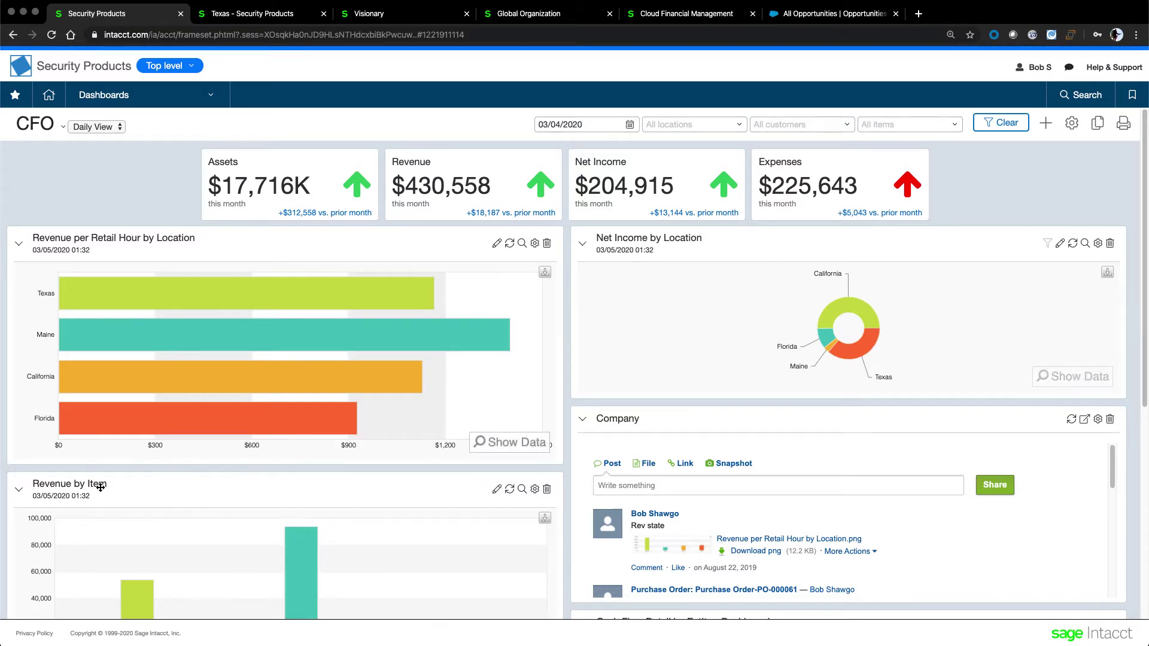
pyautogui.scroll(-4, 102, 485)
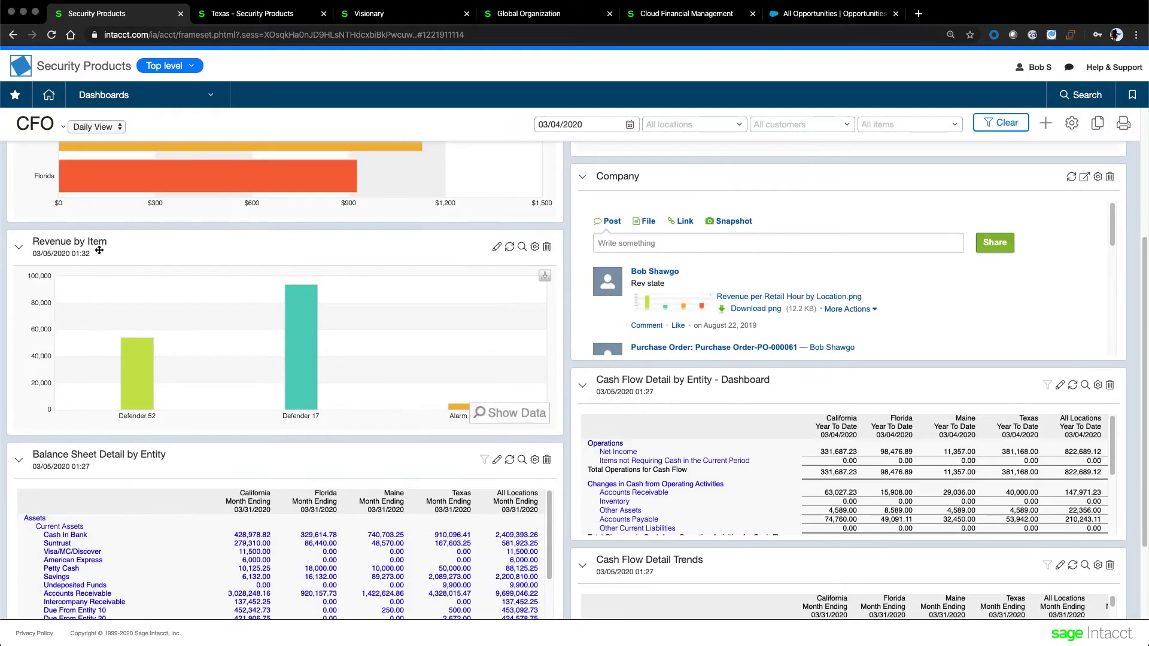
pyautogui.scroll(1, 113, 308)
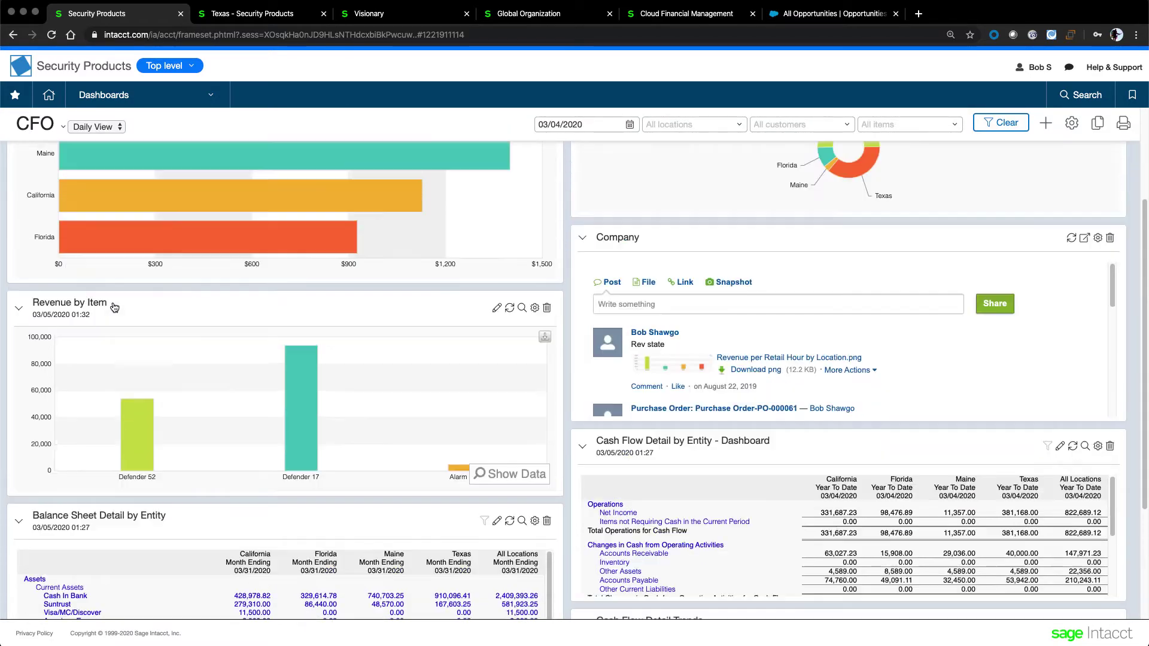
pyautogui.scroll(3, 115, 308)
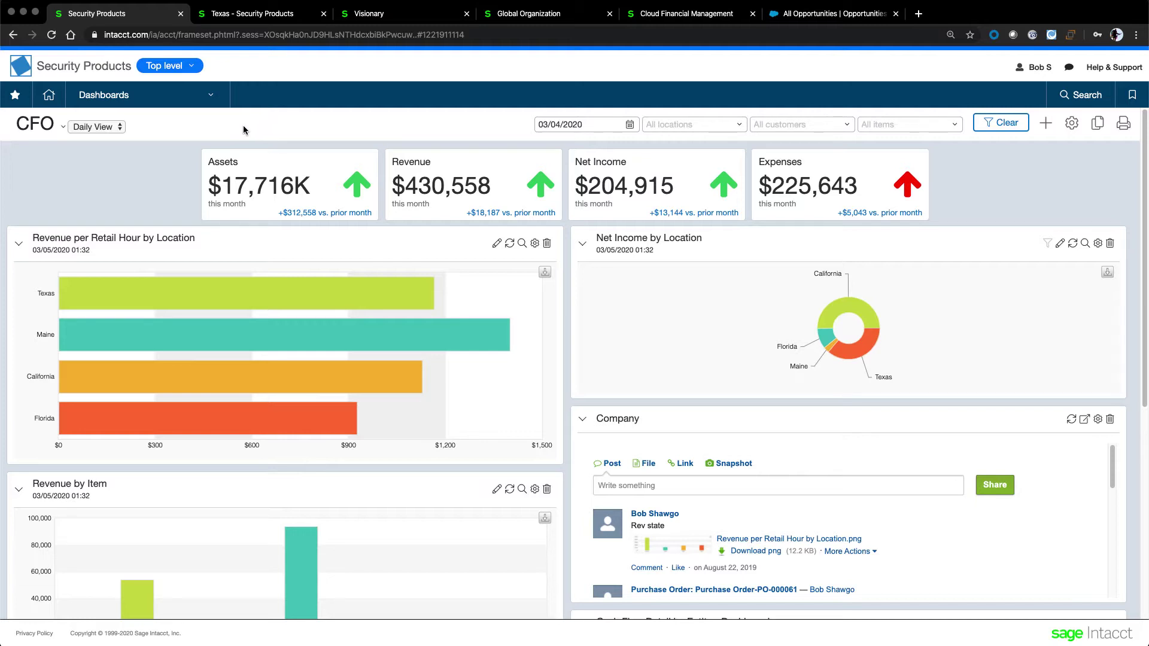
# - Open the General Ledger configuration and go to its Dimension relationships table
pyautogui.click(212, 97)
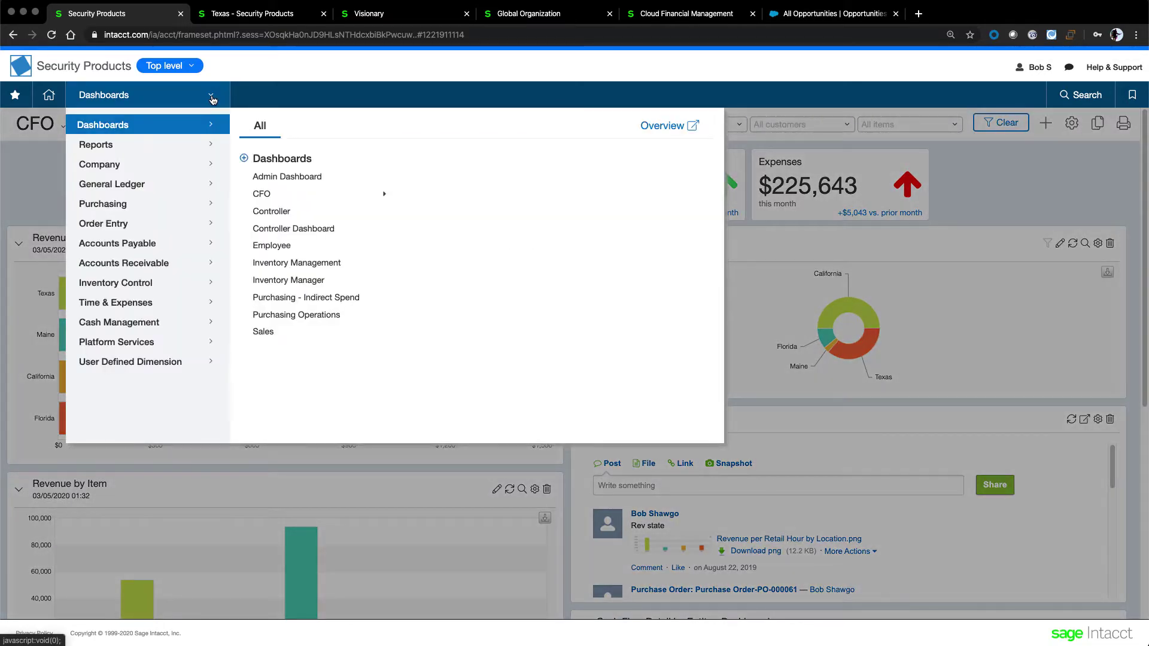
pyautogui.click(141, 186)
pyautogui.click(314, 132)
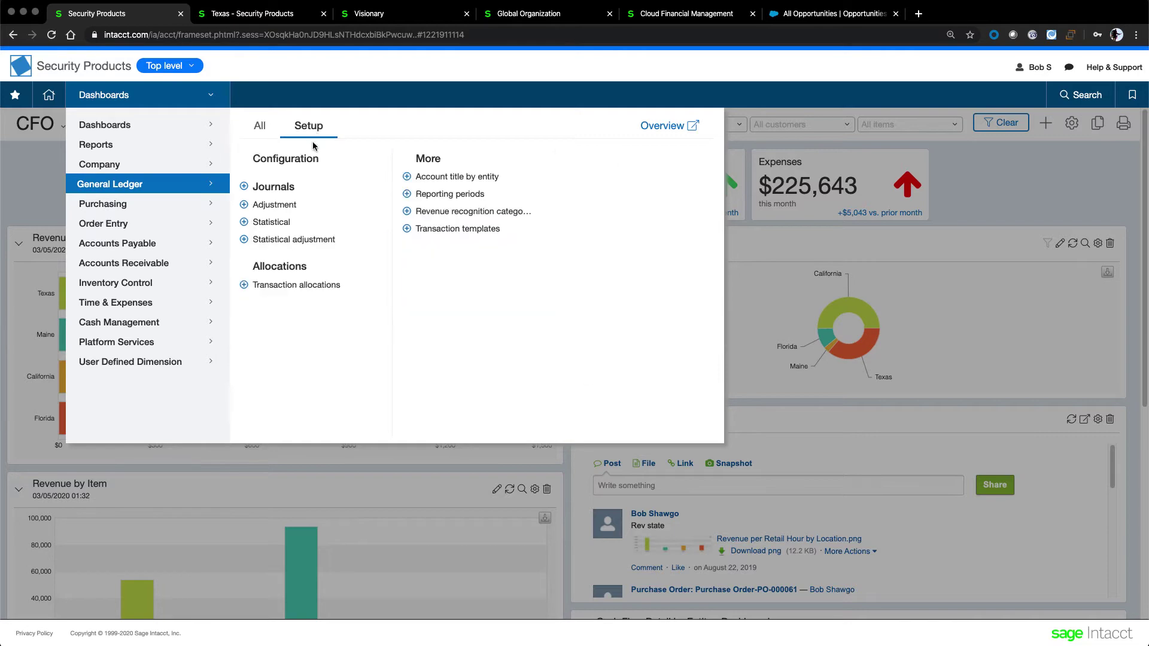
pyautogui.click(305, 158)
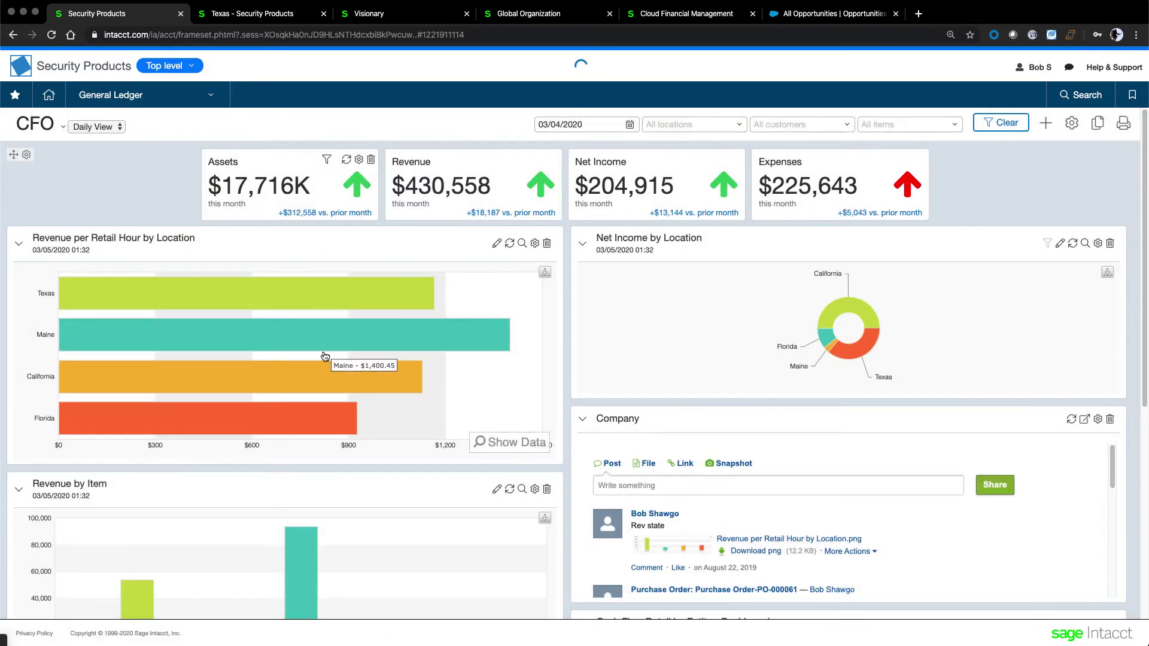
pyautogui.scroll(-20, 323, 351)
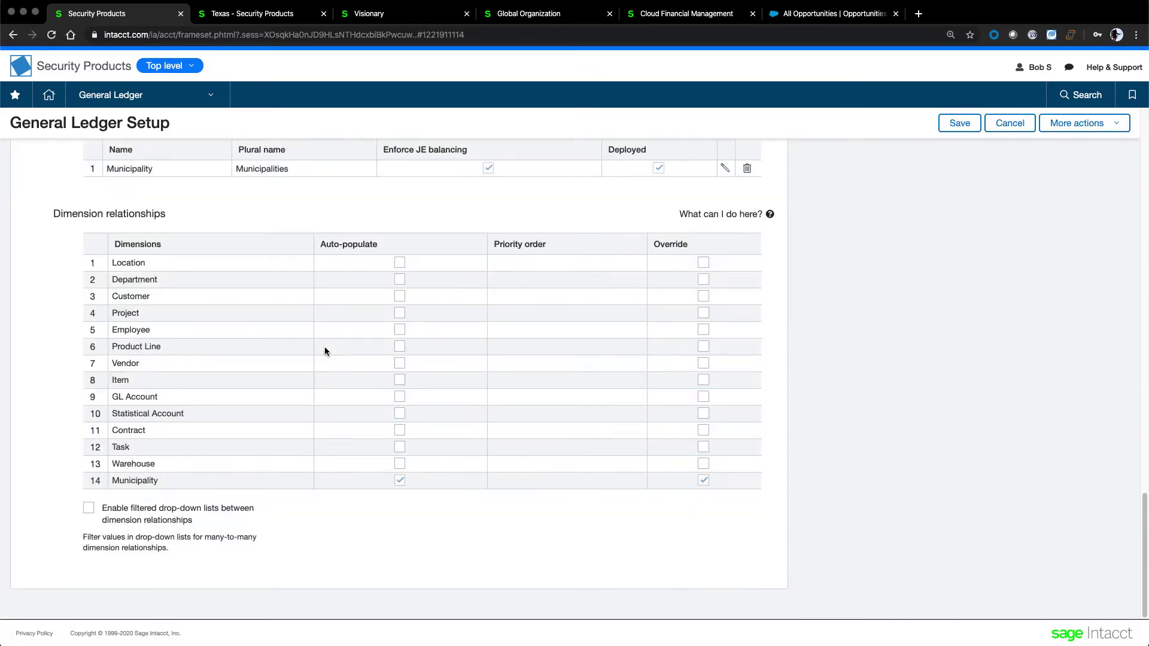
# - Point out the Project, Warehouse, Contract, Product Line and Municipality dimensions in the Dimension relationships table
pyautogui.doubleClick(131, 313)
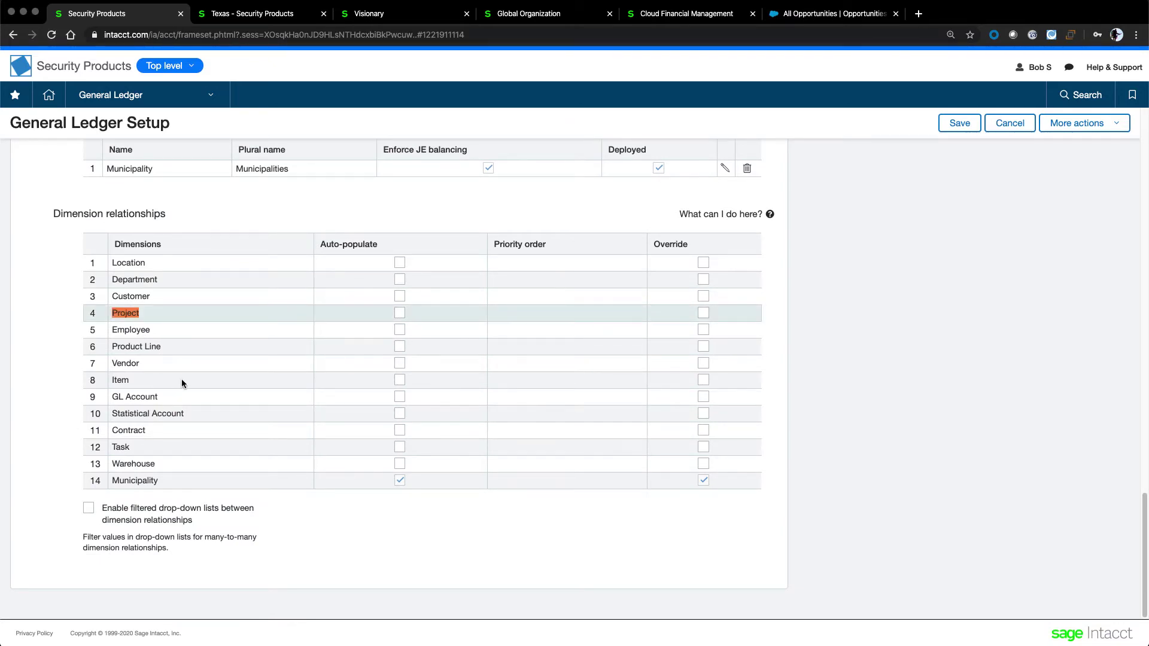
pyautogui.doubleClick(134, 462)
pyautogui.click(57, 465)
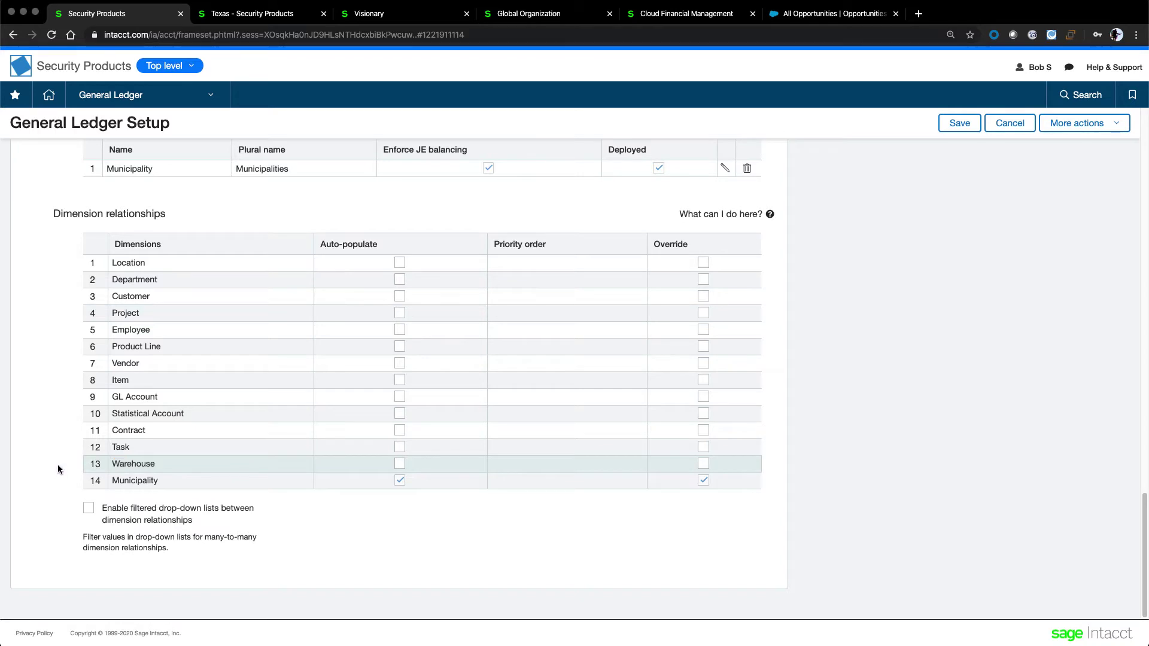
pyautogui.click(144, 430)
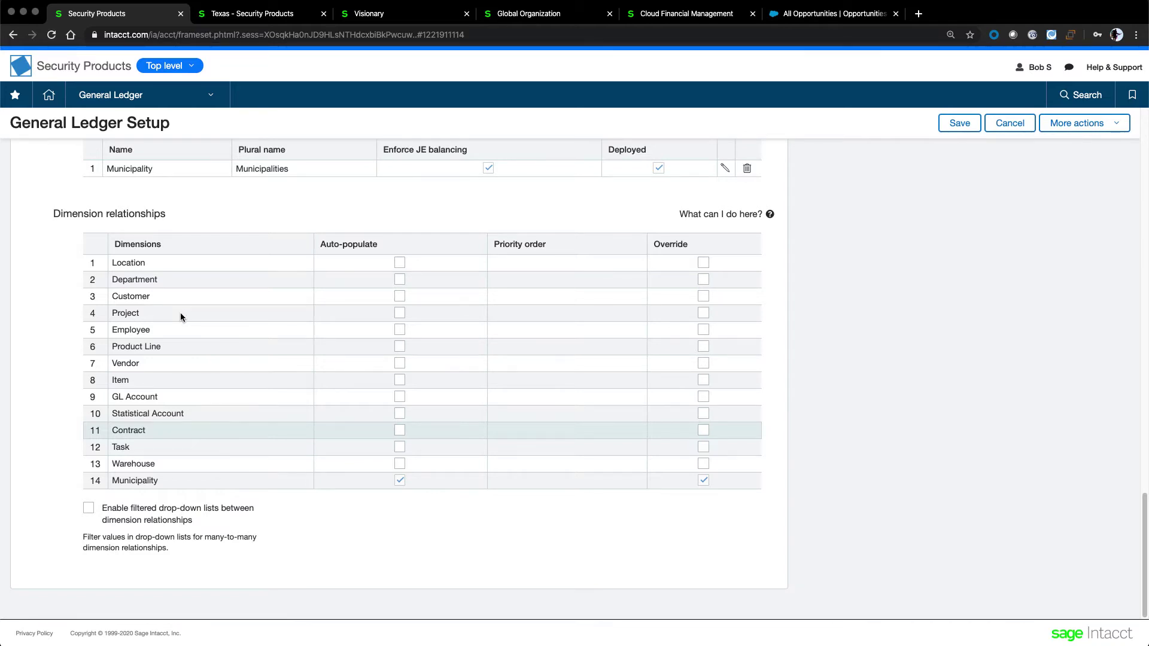
pyautogui.tripleClick(136, 347)
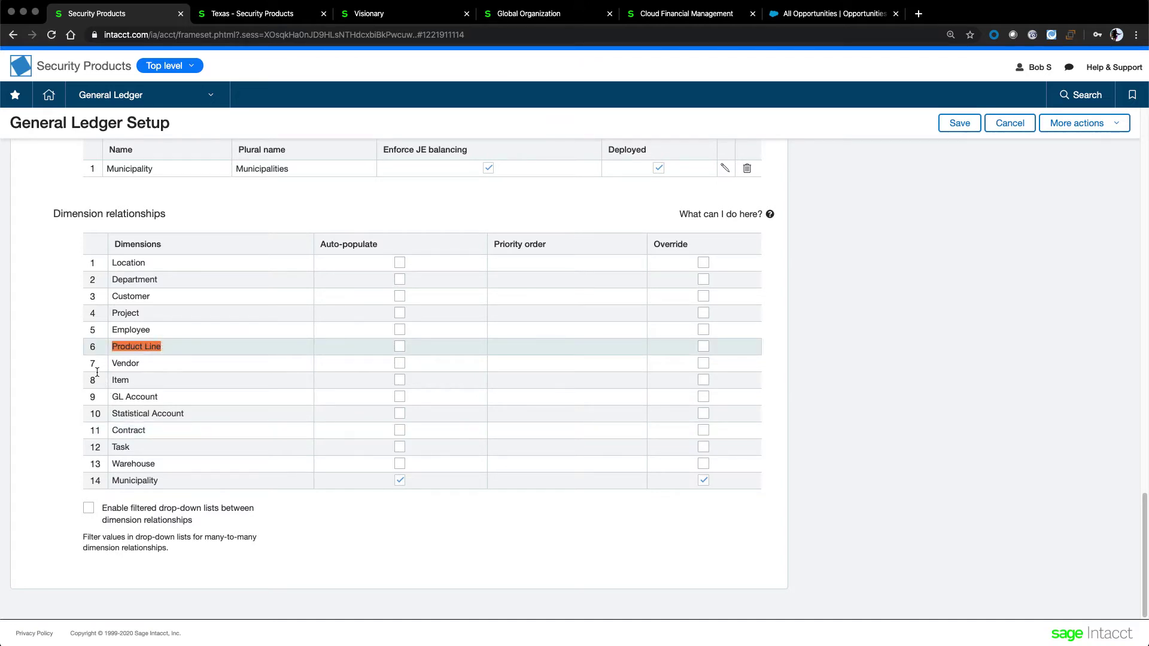
pyautogui.click(80, 354)
pyautogui.doubleClick(147, 482)
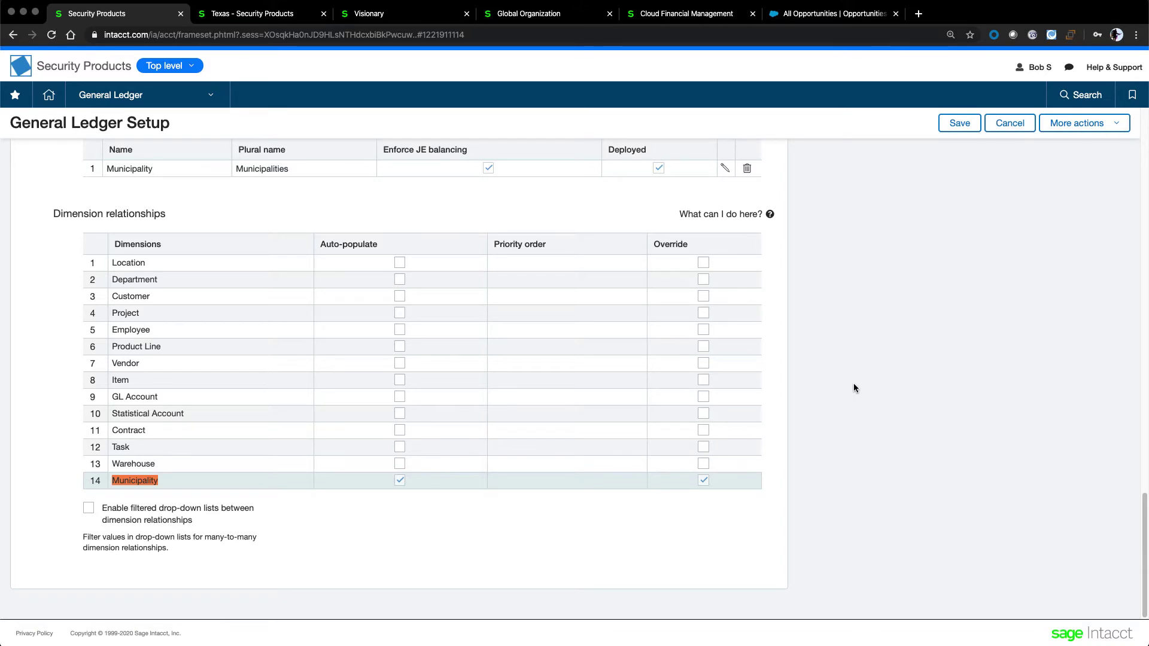
# - Examine the Municipality entry in the User-defined dimensions list of the General Ledger setup
pyautogui.scroll(1, 854, 387)
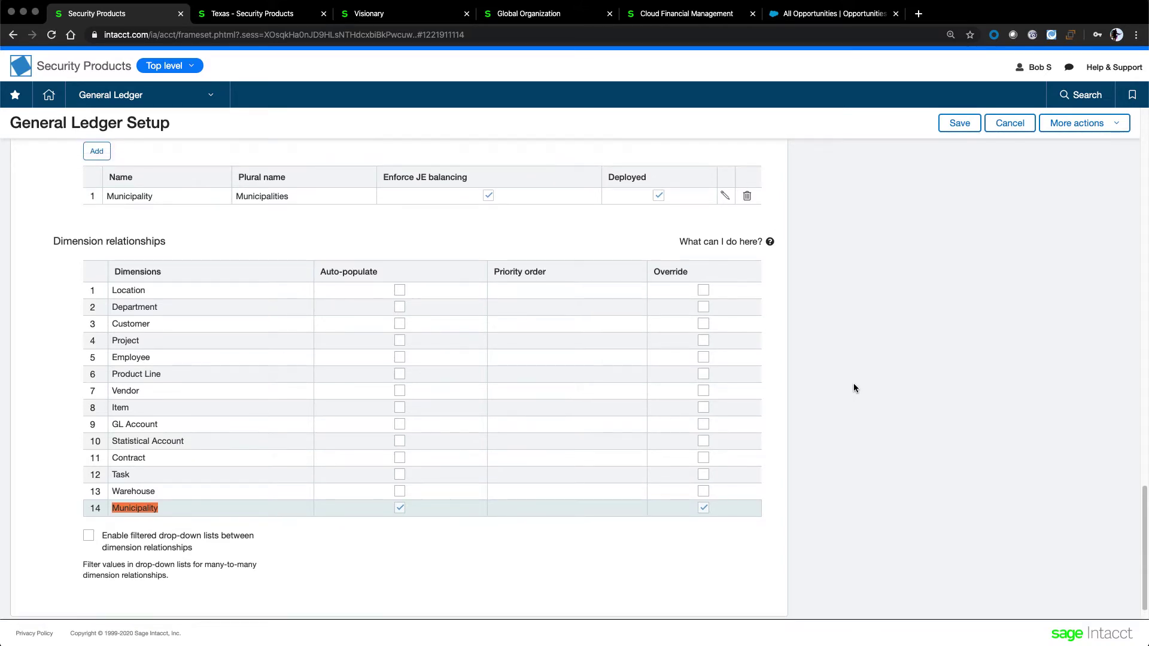
pyautogui.scroll(1, 854, 387)
pyautogui.scroll(-1, 854, 388)
pyautogui.scroll(1, 855, 388)
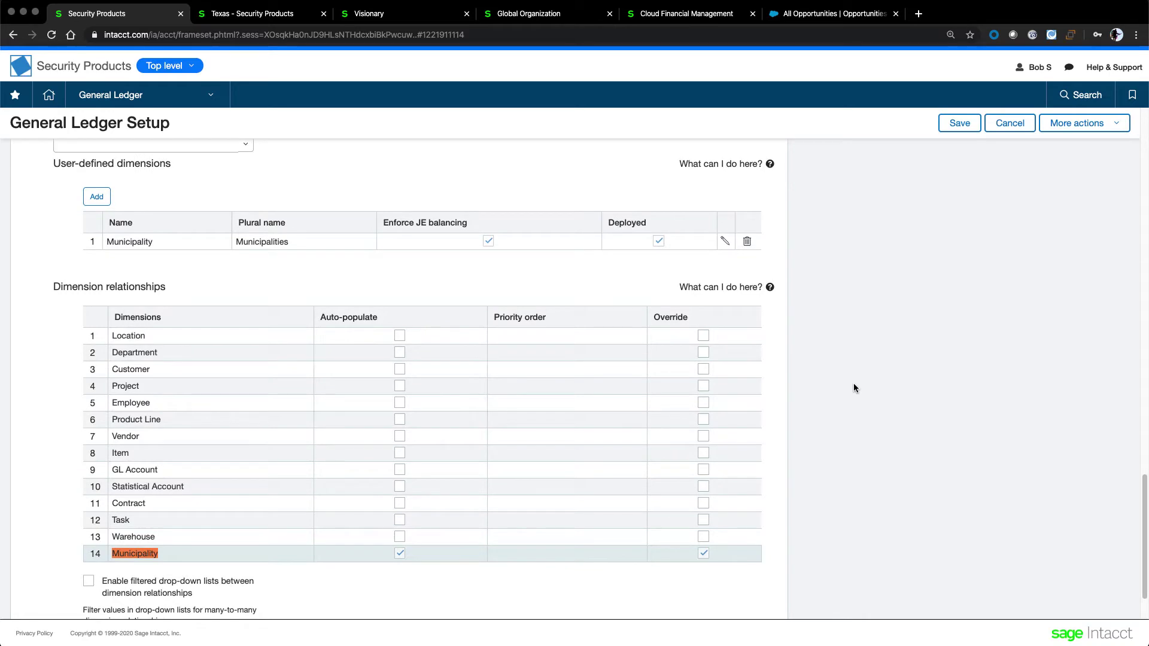
pyautogui.doubleClick(130, 242)
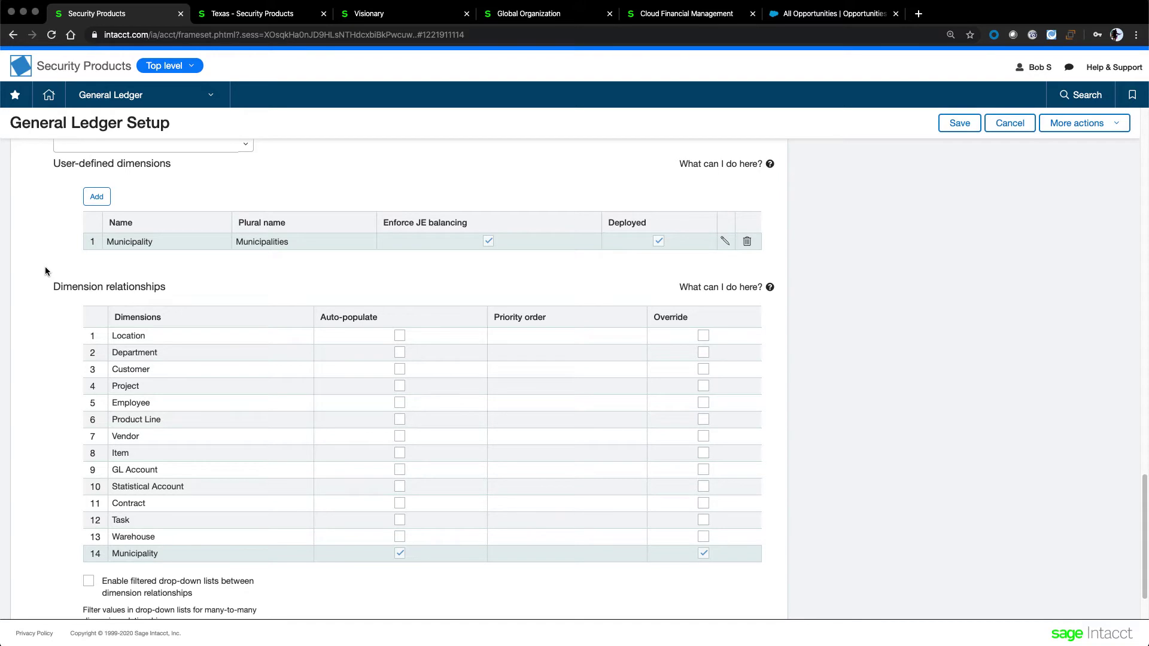
# - Return to the Daily View of the CFO dashboard without saving the General Ledger setup
pyautogui.click(179, 95)
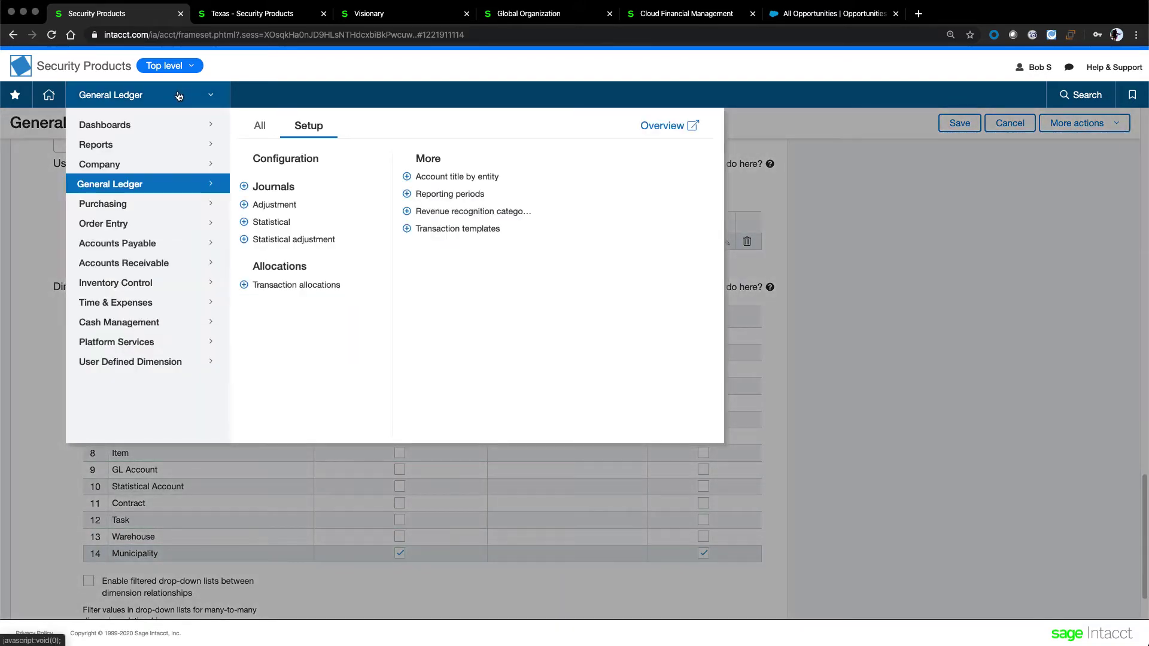
pyautogui.click(136, 125)
pyautogui.moveTo(377, 195)
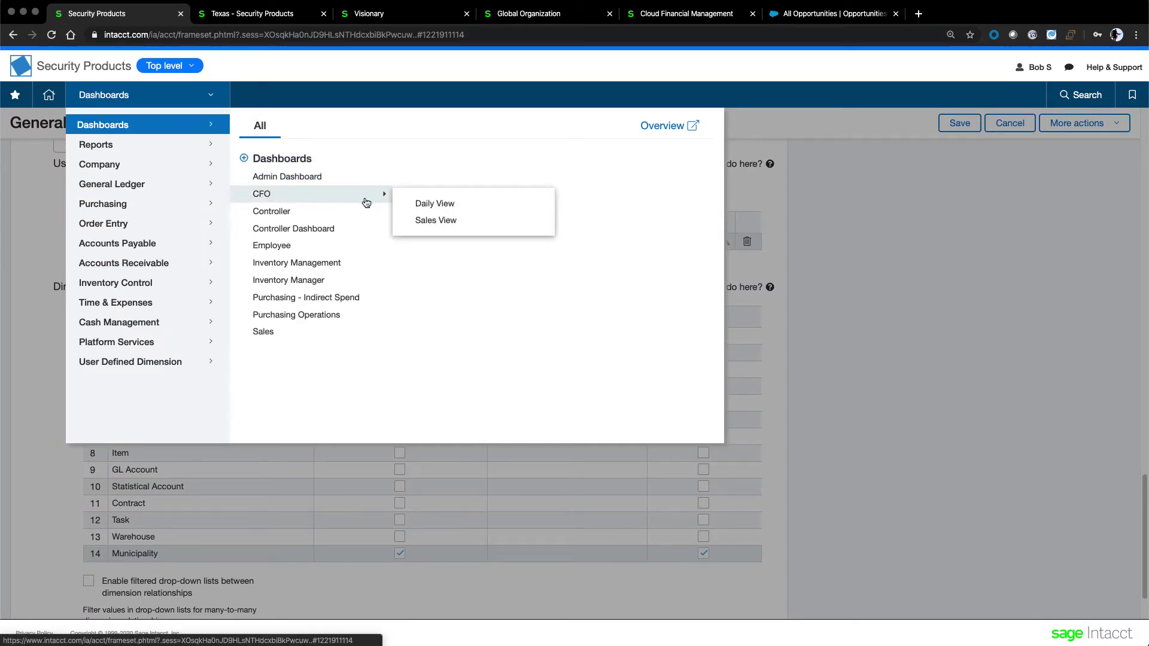
pyautogui.click(436, 204)
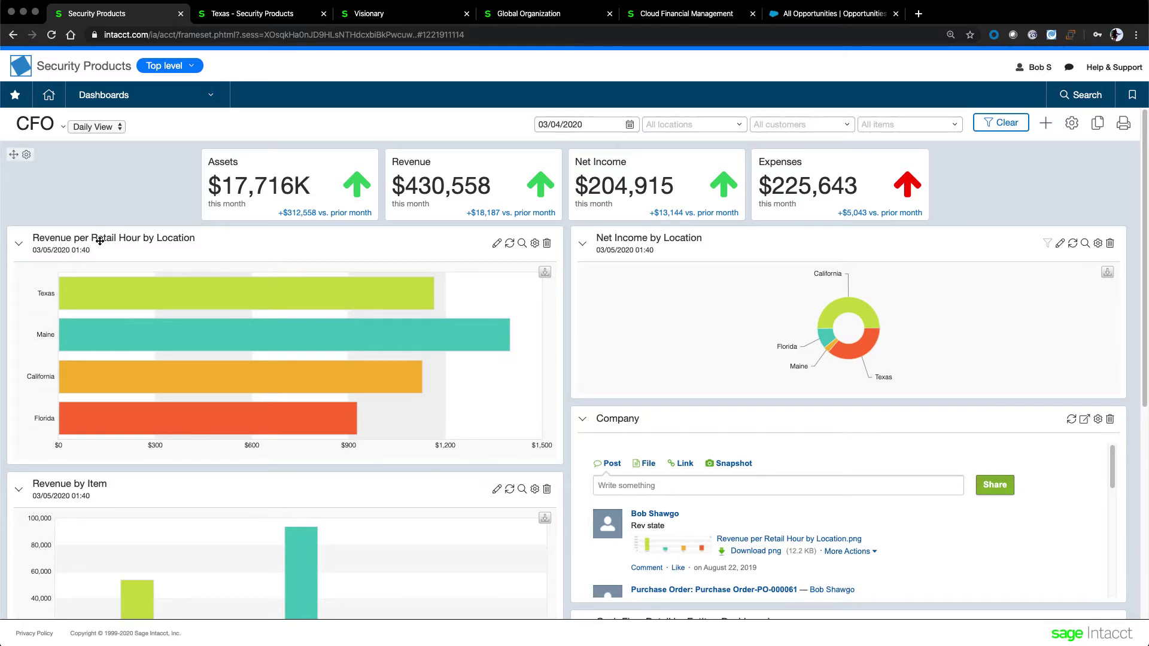
# - View the General Ledger Graph definition behind the Revenue per Retail Hour by Location chart, and close its editor
pyautogui.moveTo(103, 241); pyautogui.dragTo(121, 239)
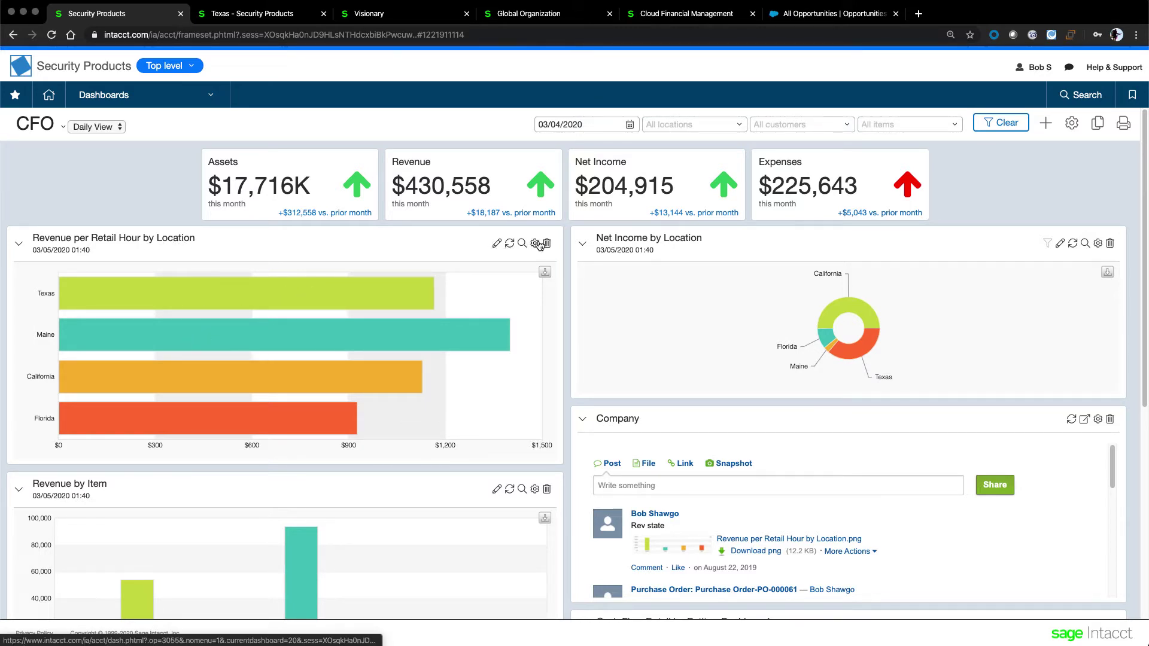
pyautogui.click(498, 244)
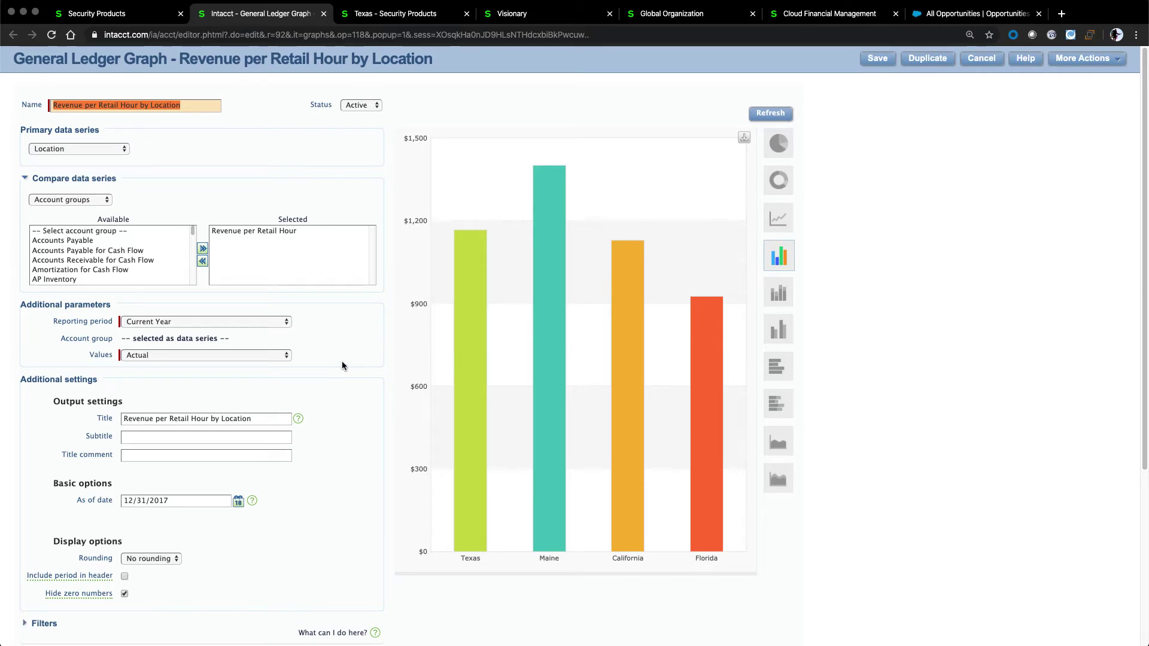
pyautogui.click(323, 15)
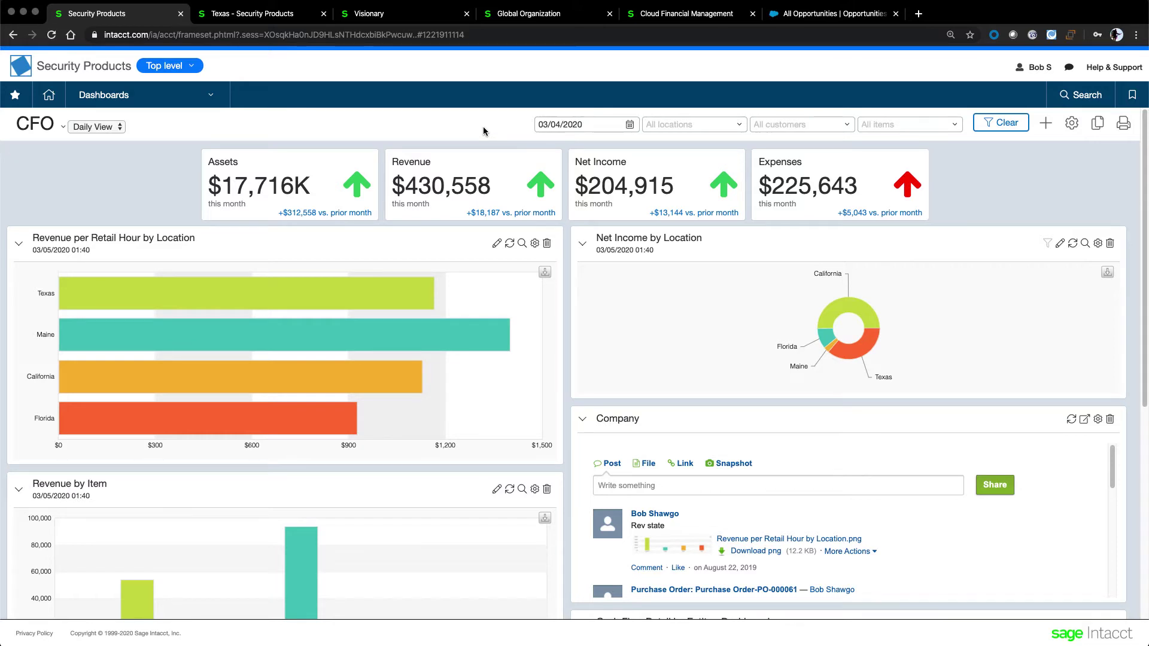
# - Switch to the Global Organization company and view its entity structure in the Global Consolidations Organization view
pyautogui.click(530, 15)
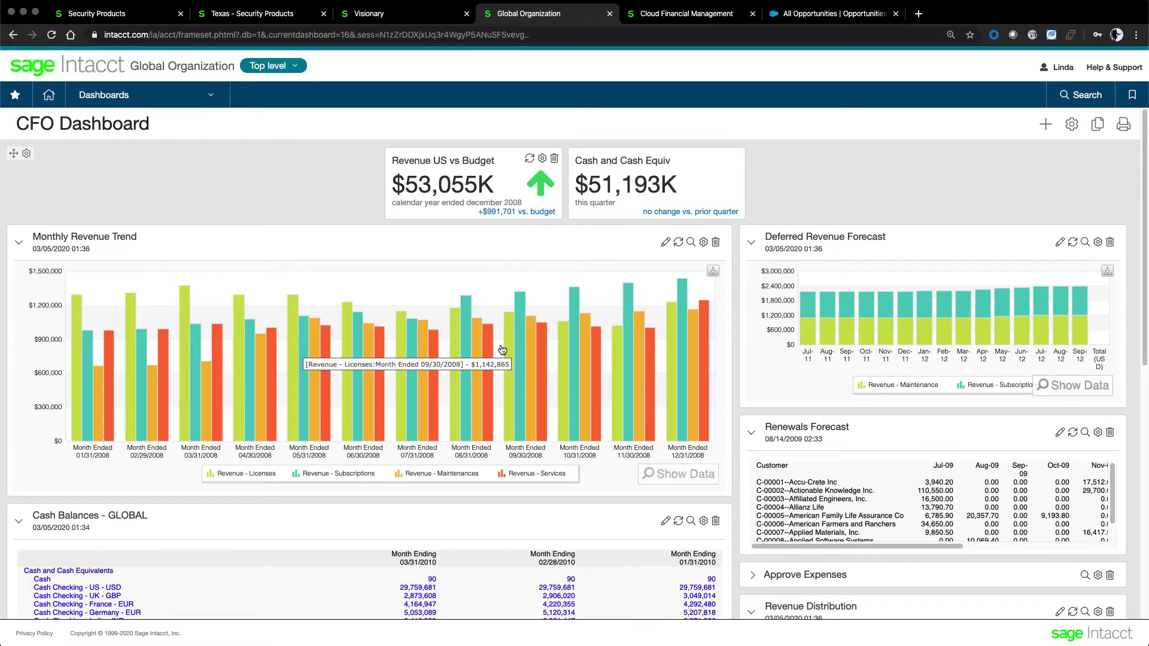
pyautogui.click(212, 97)
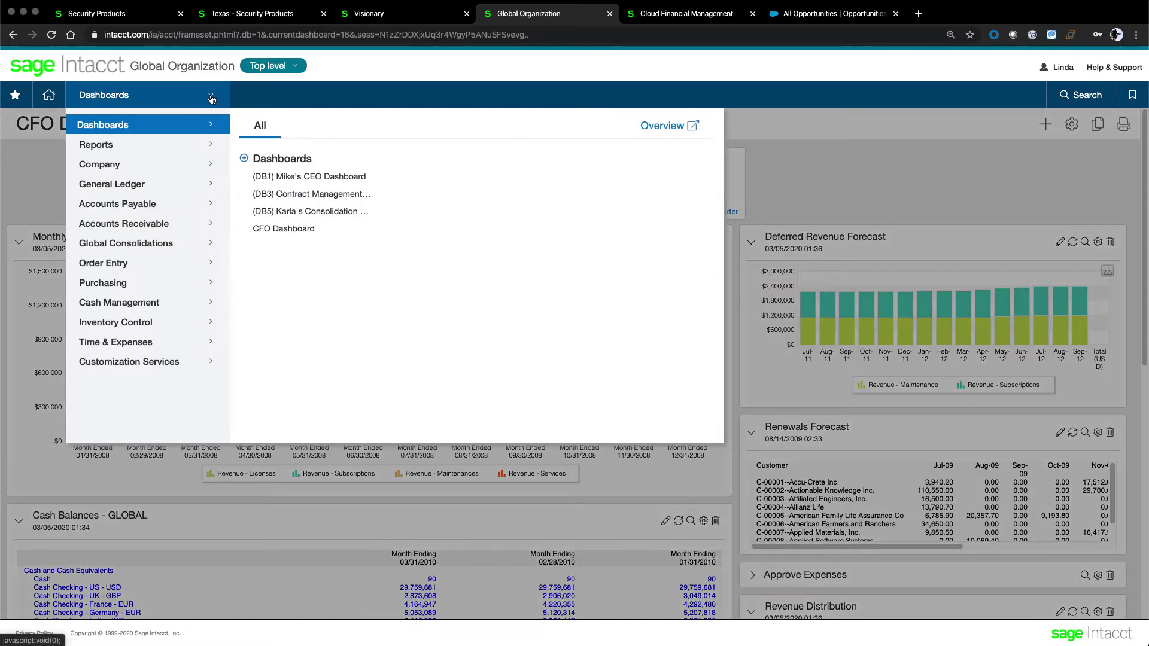
pyautogui.moveTo(155, 248)
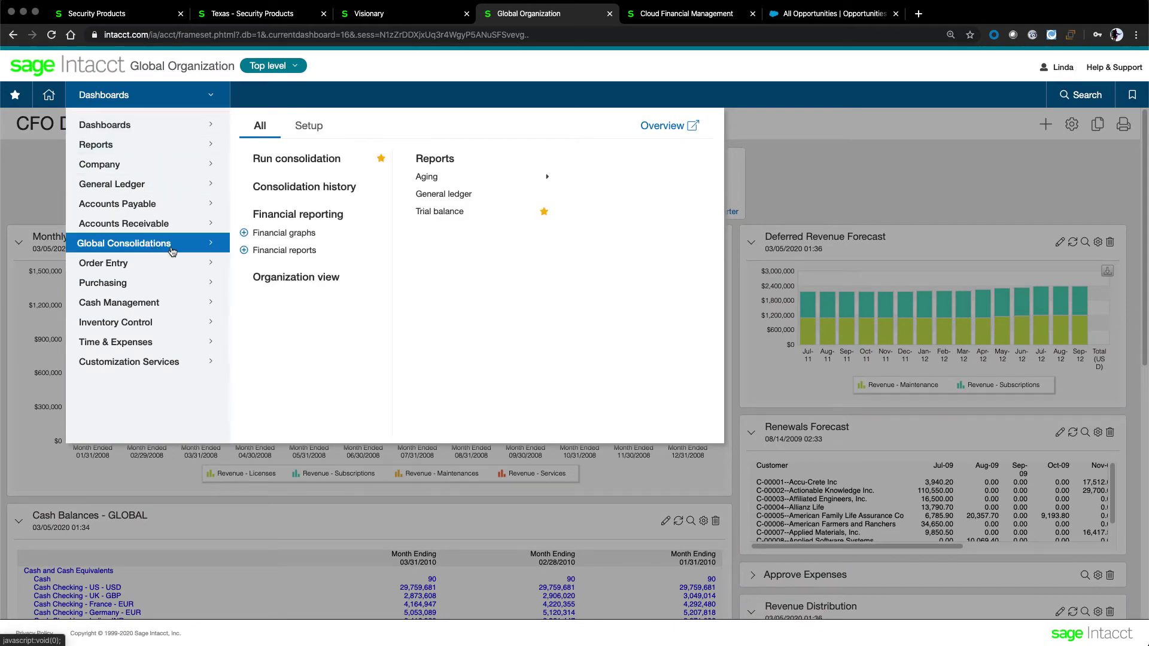
pyautogui.click(272, 279)
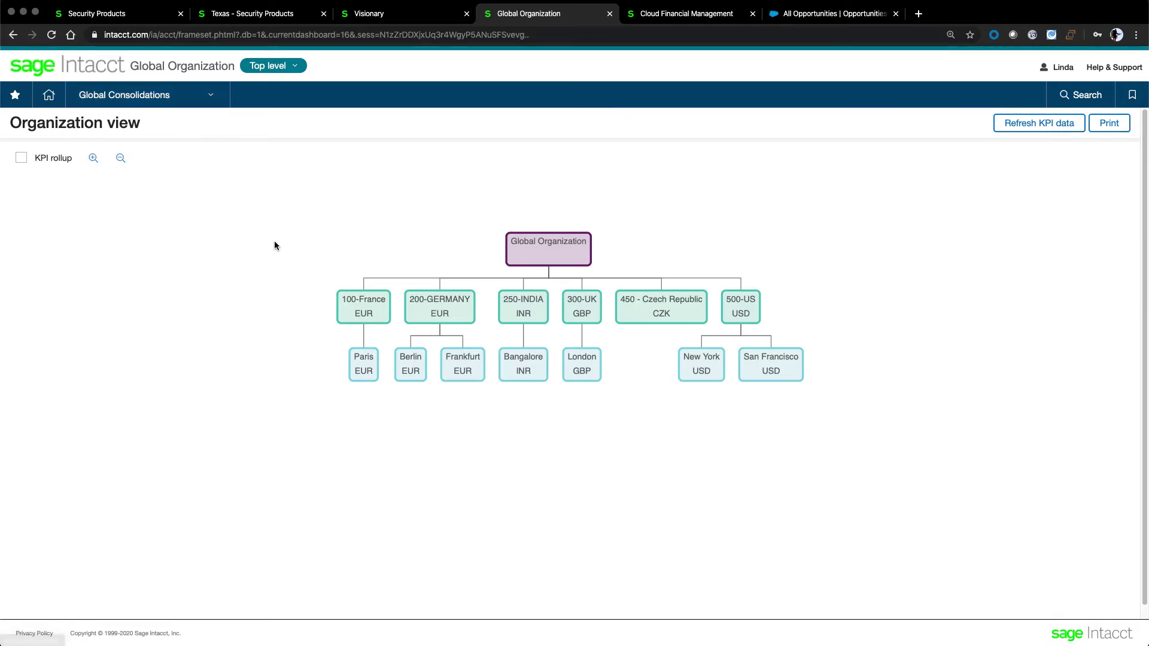
# - Open Run consolidation for the USD book and select May 2019 for all entities
pyautogui.click(206, 97)
pyautogui.click(295, 160)
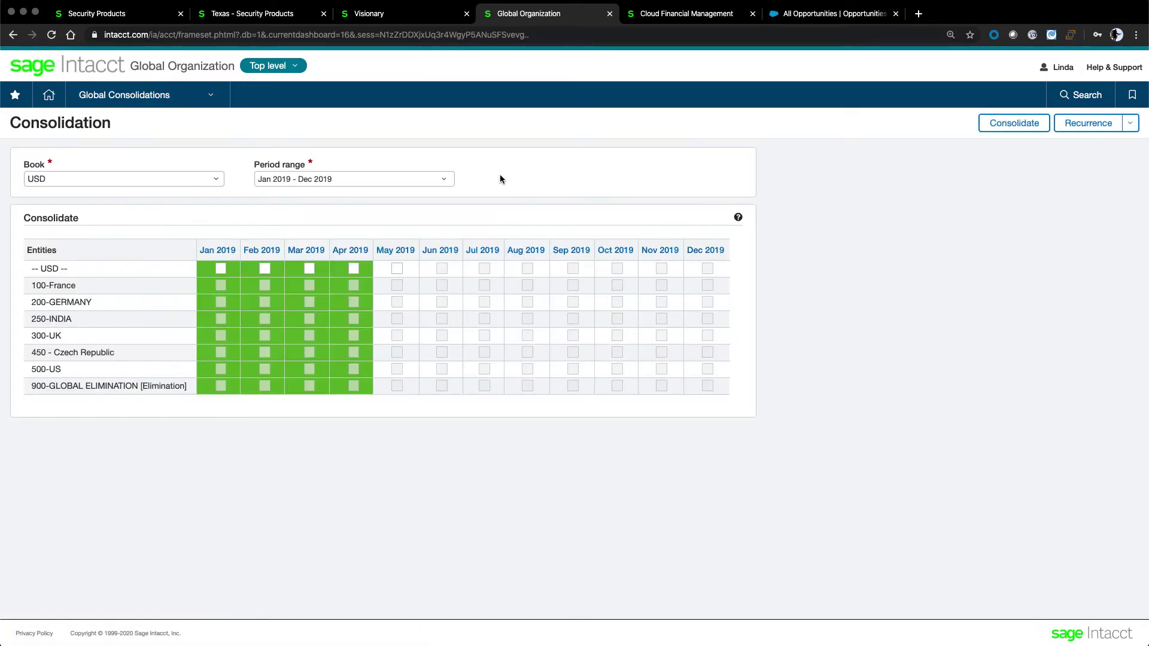
pyautogui.click(396, 268)
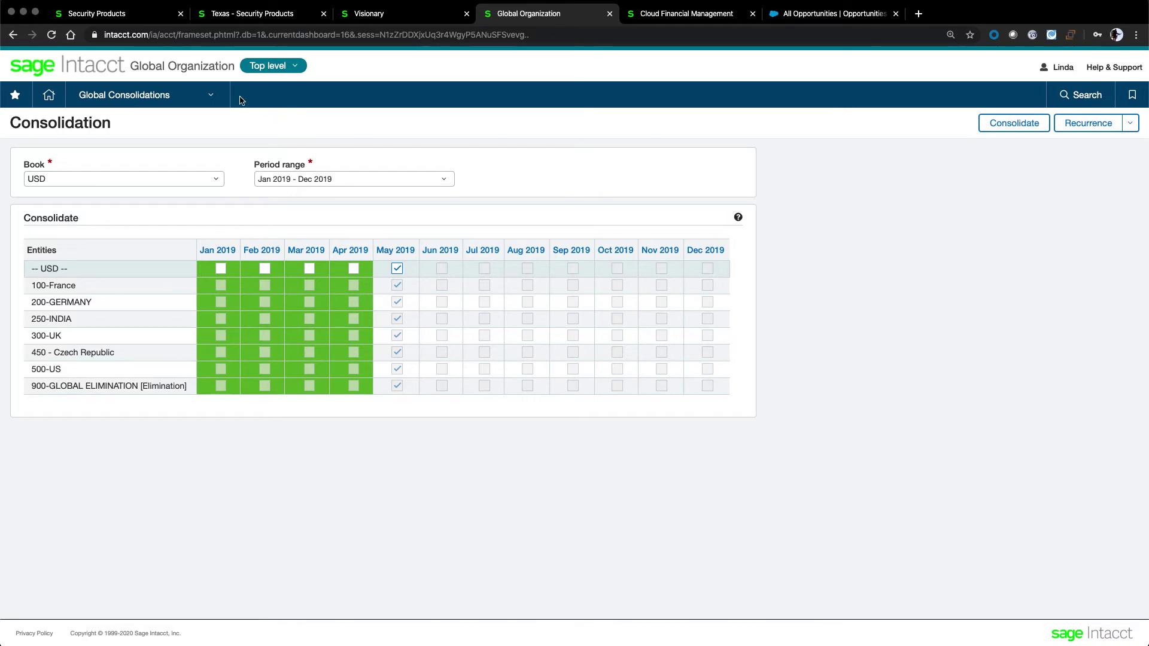
# - Open the DB5 Consolidation dashboard of the Global Organization, leaving the consolidation page without running it
pyautogui.click(210, 97)
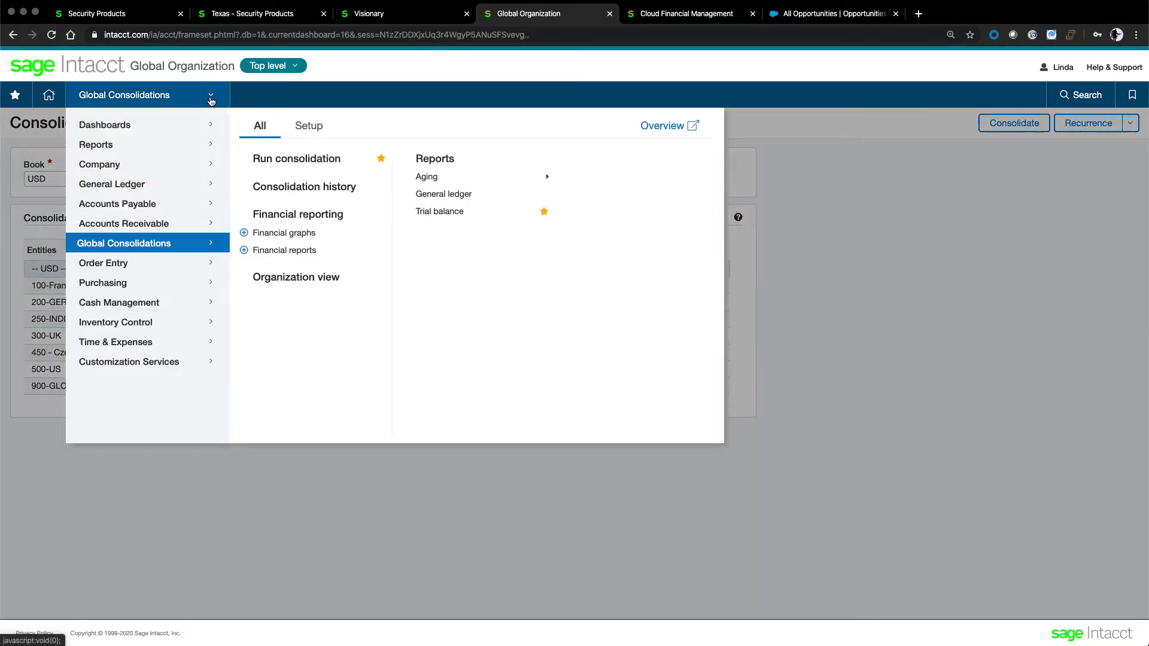
pyautogui.click(174, 124)
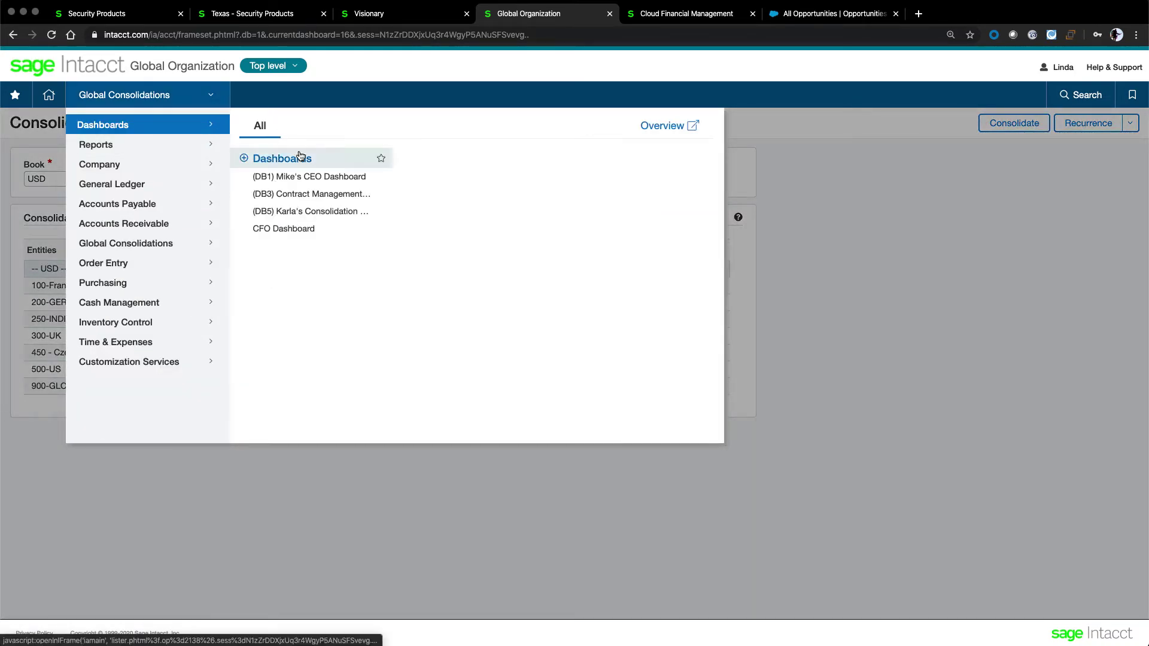
pyautogui.click(320, 211)
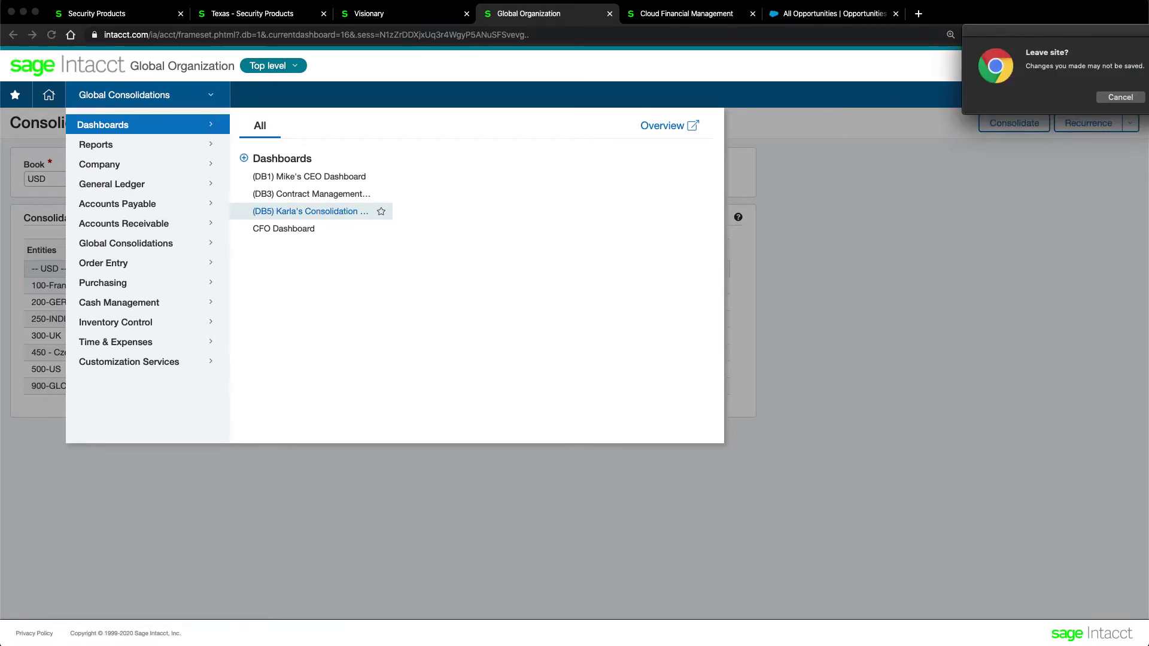
pyautogui.press('Return')
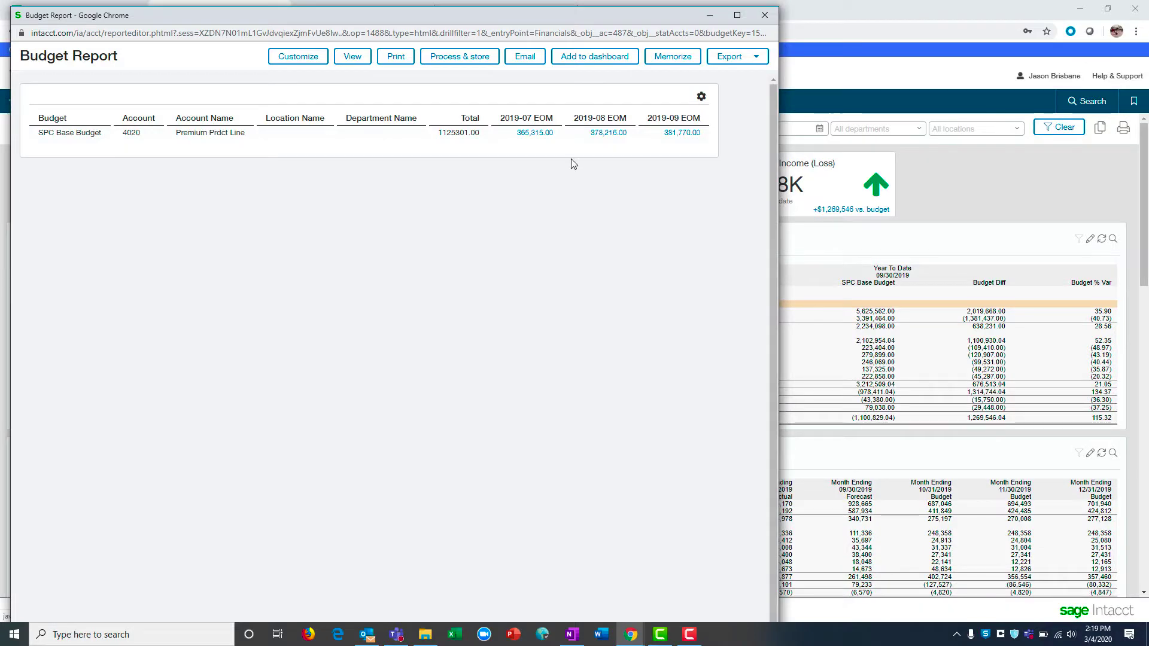
# - Drill into the 2019-09 EOM amount of the Premium Prdct Line budget row and view its monthly bookings in Budgeting and Planning
pyautogui.click(694, 133)
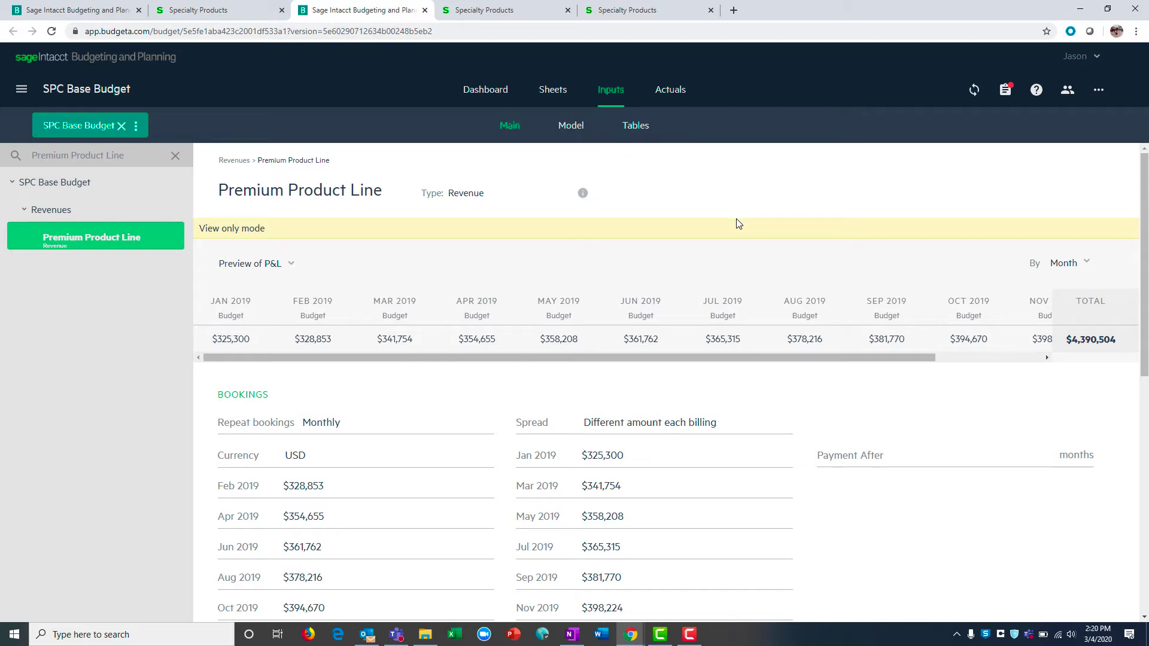
pyautogui.scroll(-1, 738, 223)
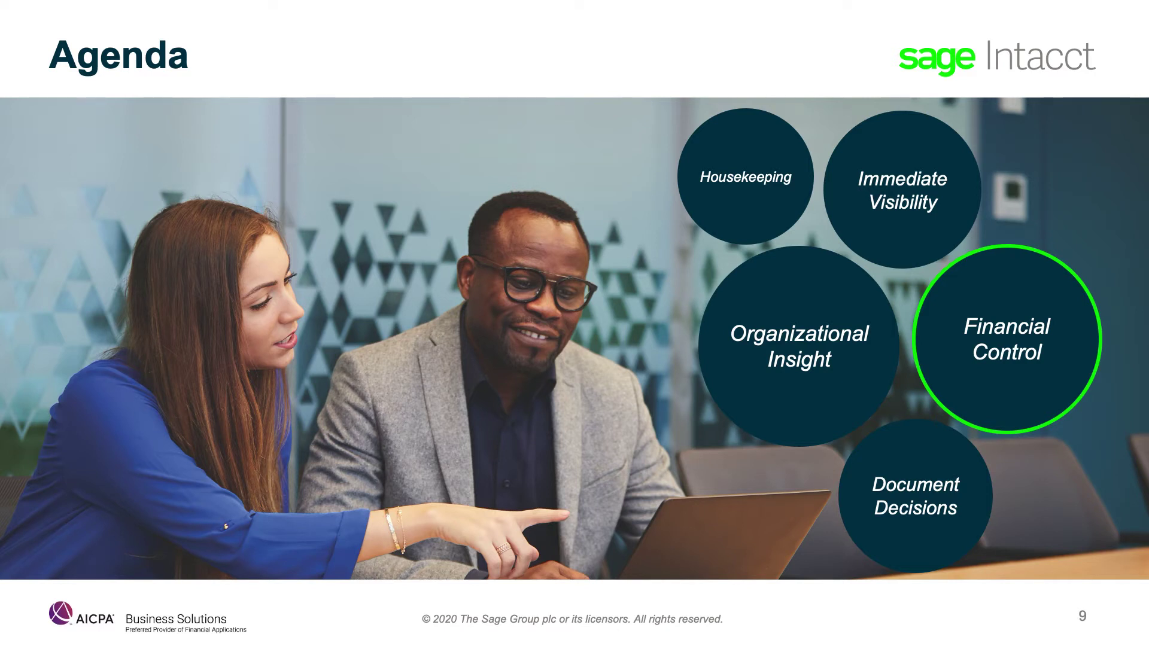
pyautogui.press('Right')
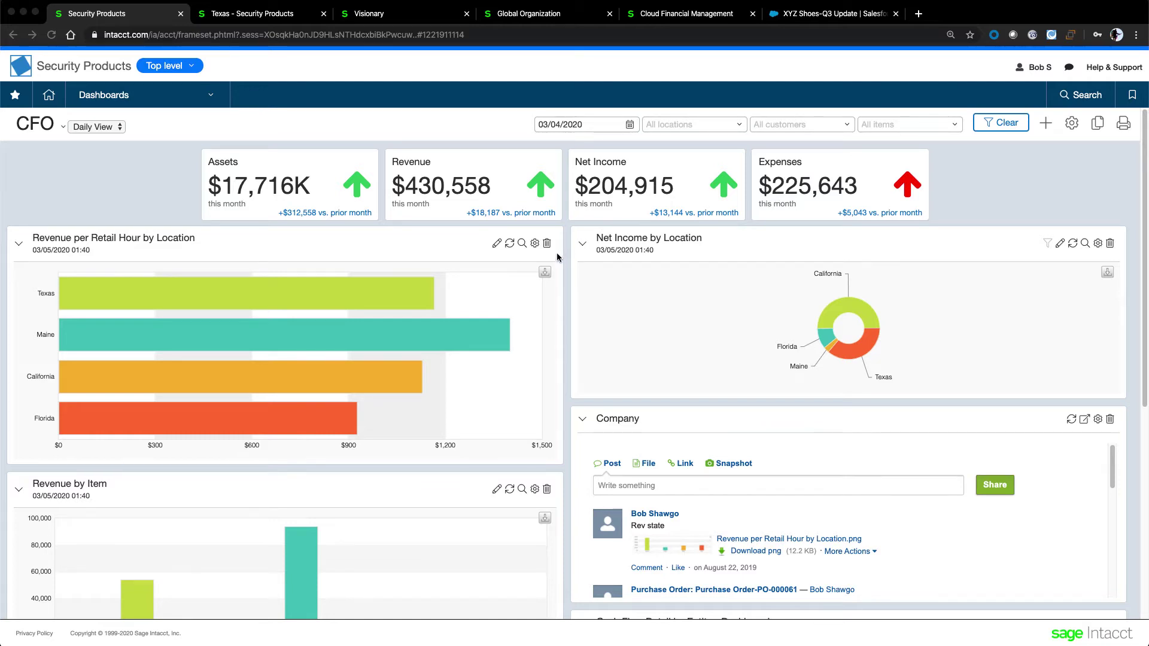
# - Switch to the Texas entity of Security Products and open the Order Entry overview
pyautogui.click(253, 15)
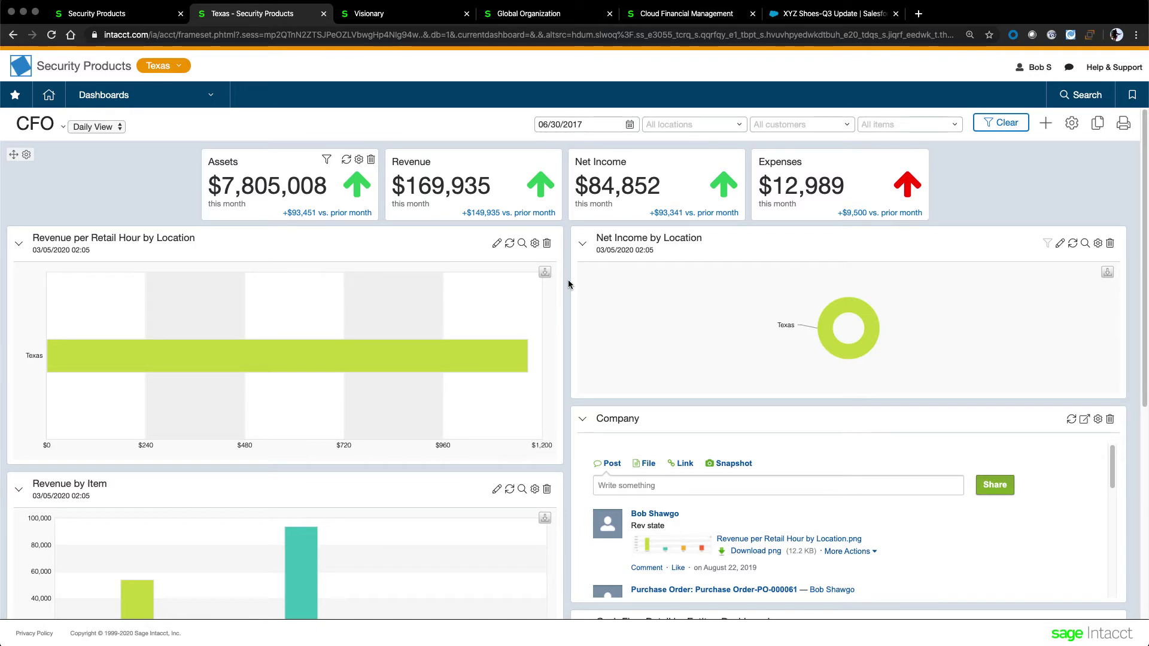
pyautogui.click(171, 99)
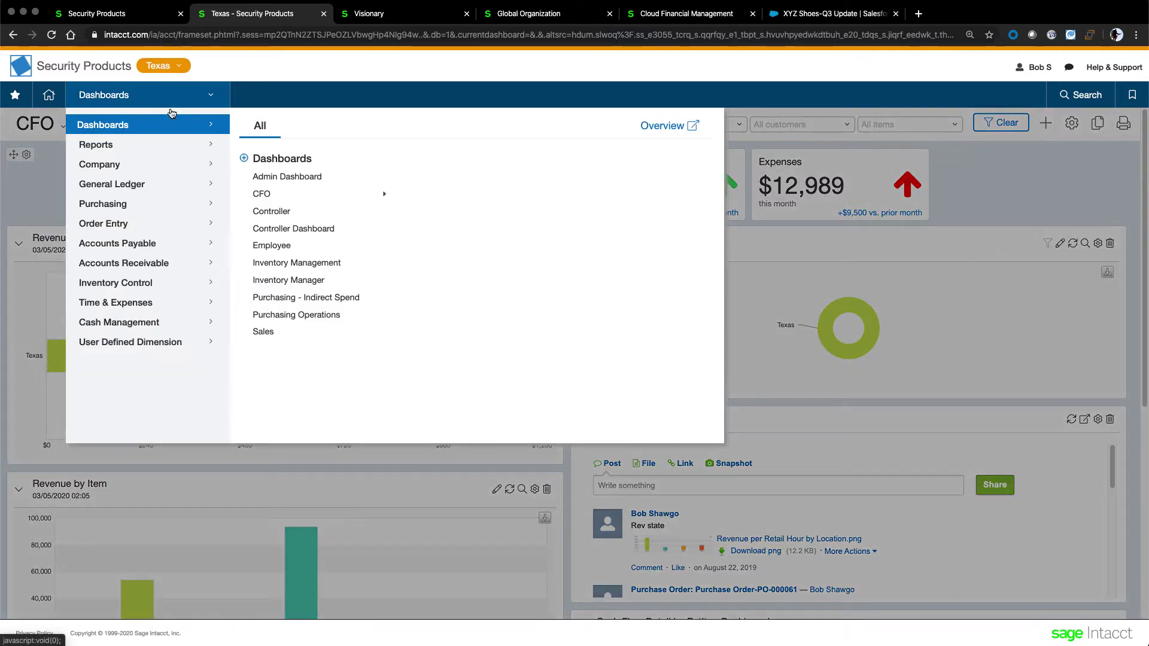
pyautogui.moveTo(120, 225)
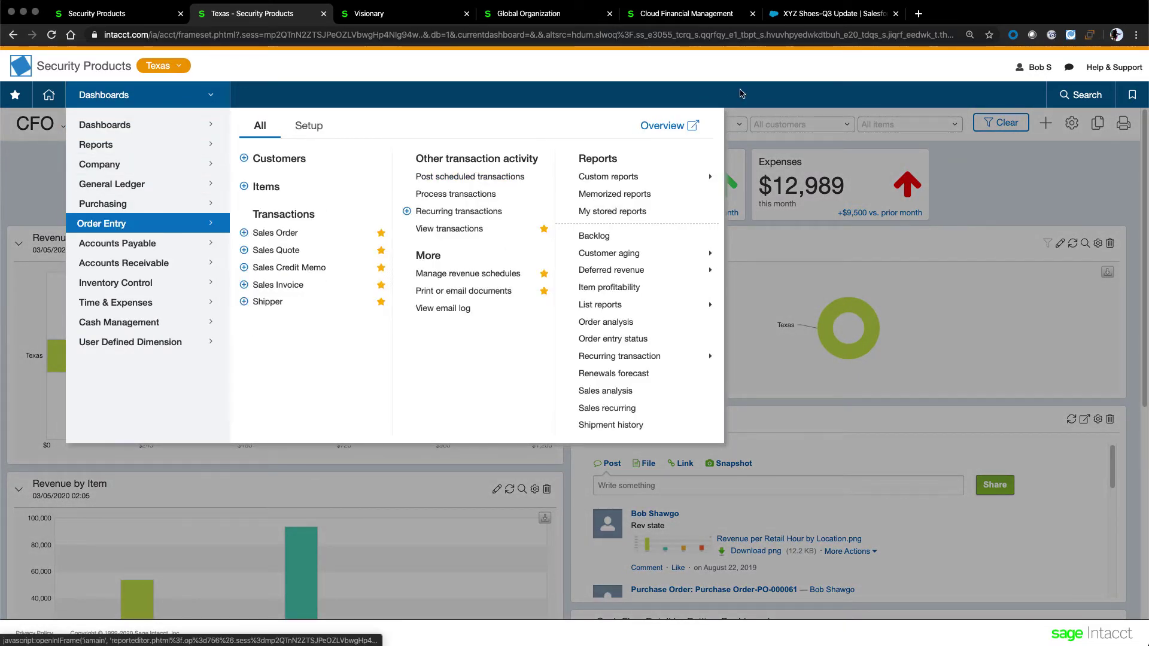
pyautogui.click(674, 127)
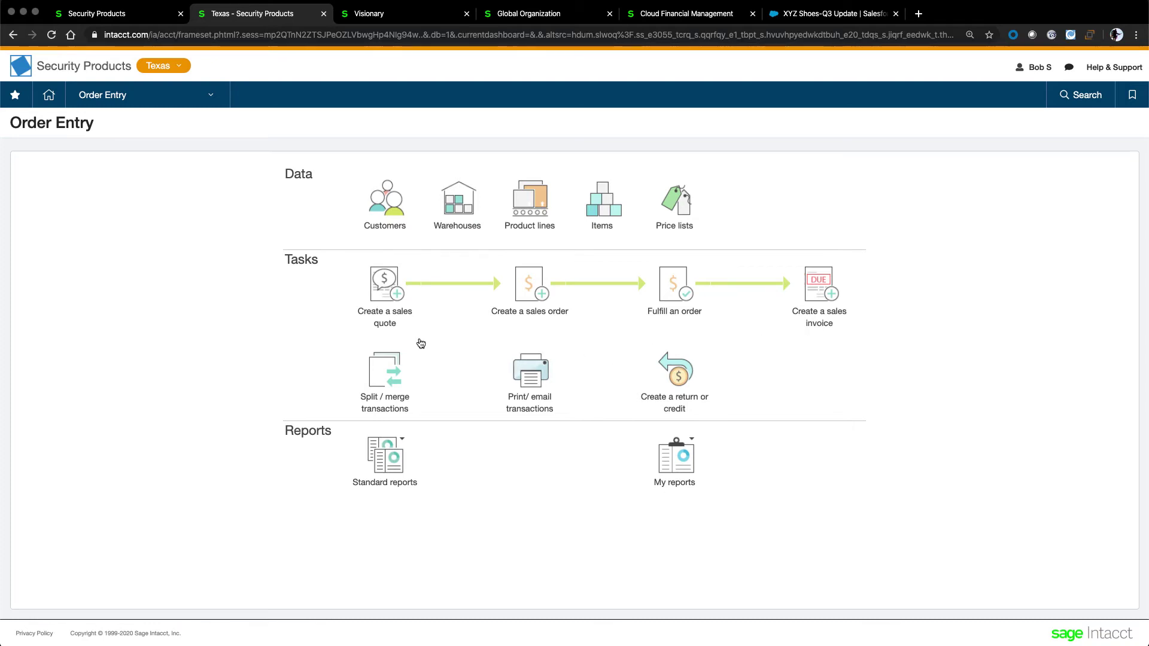
# - Open the list of Sales Order transactions in Order Entry for the Texas entity
pyautogui.click(119, 95)
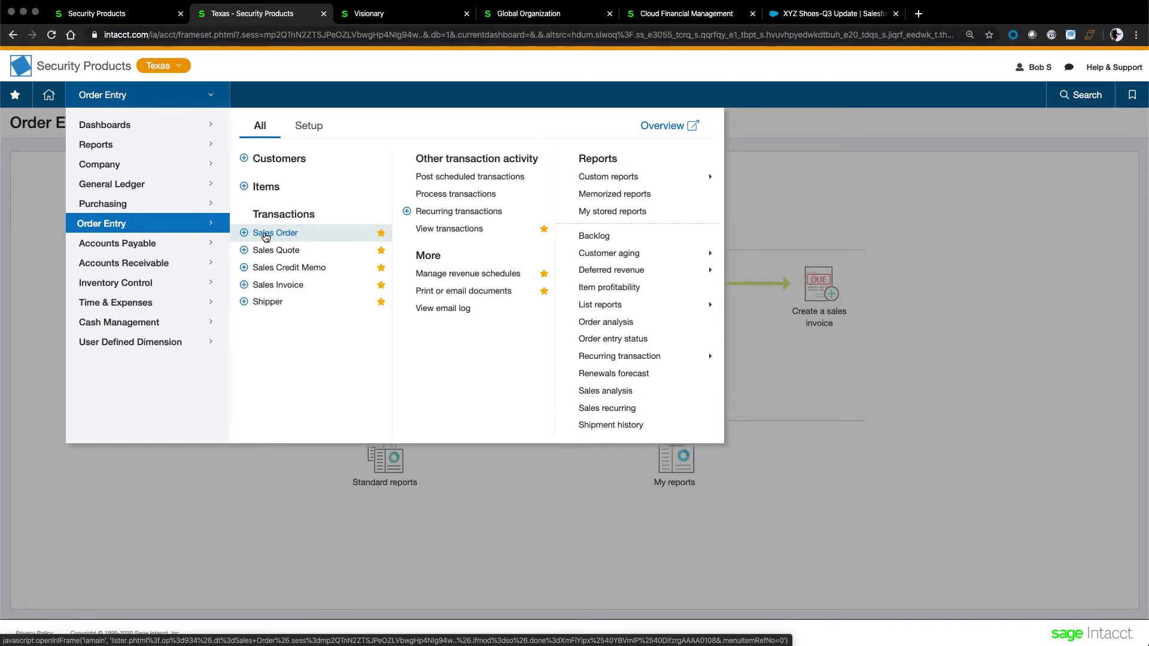
pyautogui.click(265, 235)
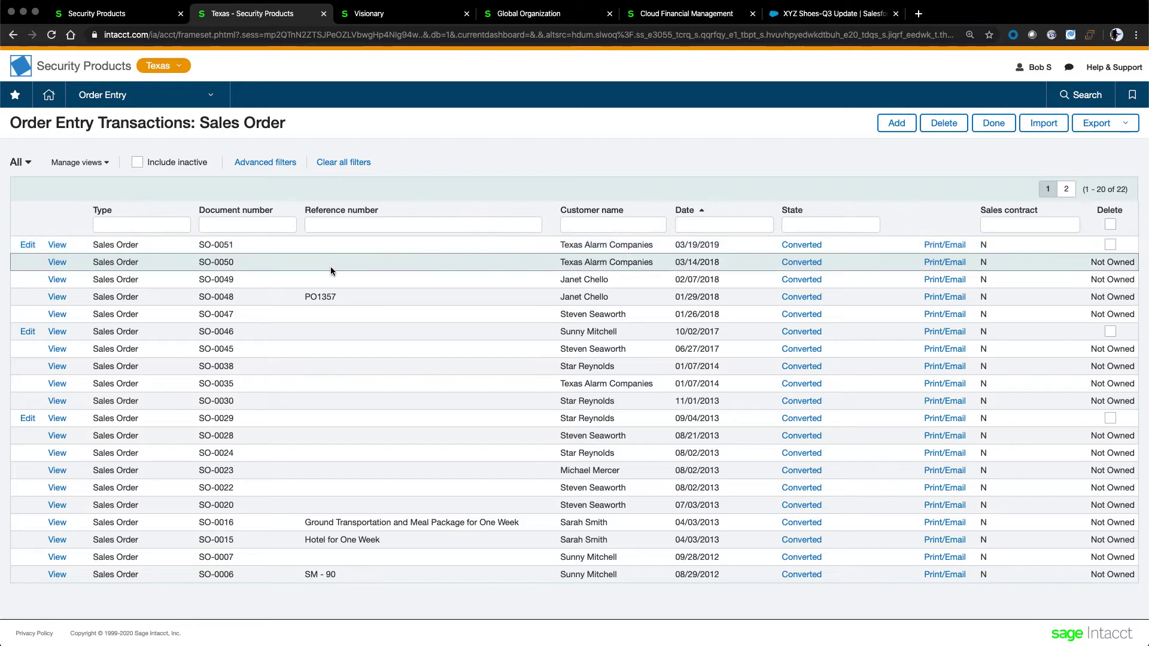
pyautogui.click(538, 229)
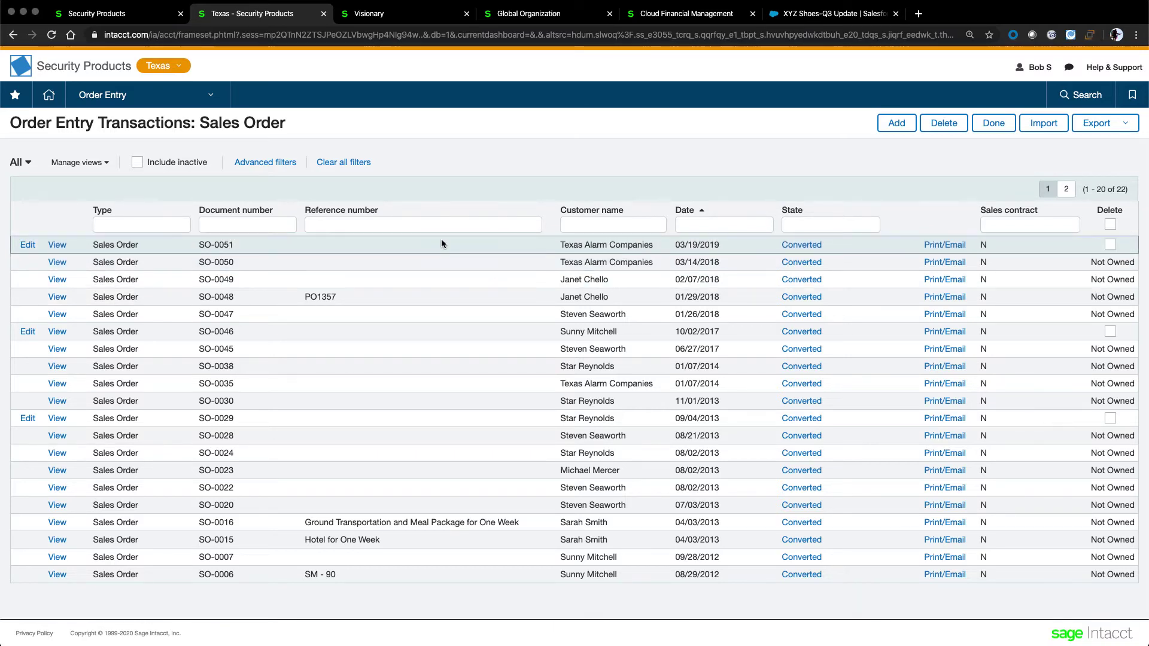
# - View the 03/19/2019 sales order for Texas Alarm Companies and examine its header and item entries
pyautogui.click(55, 247)
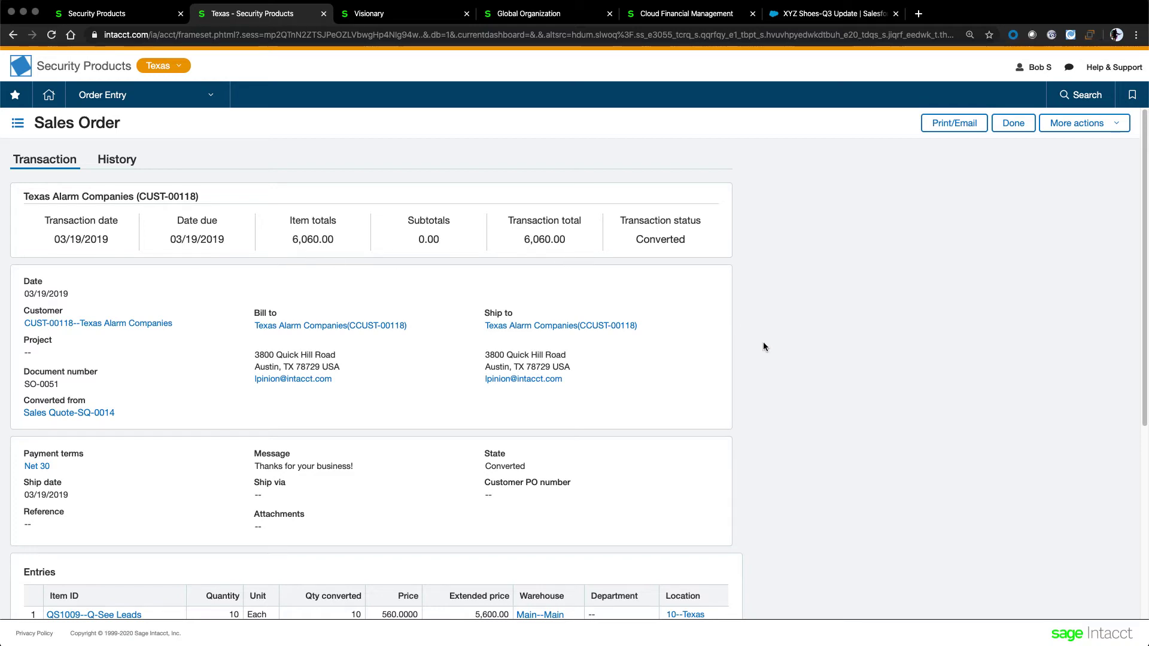
pyautogui.scroll(-4, 763, 344)
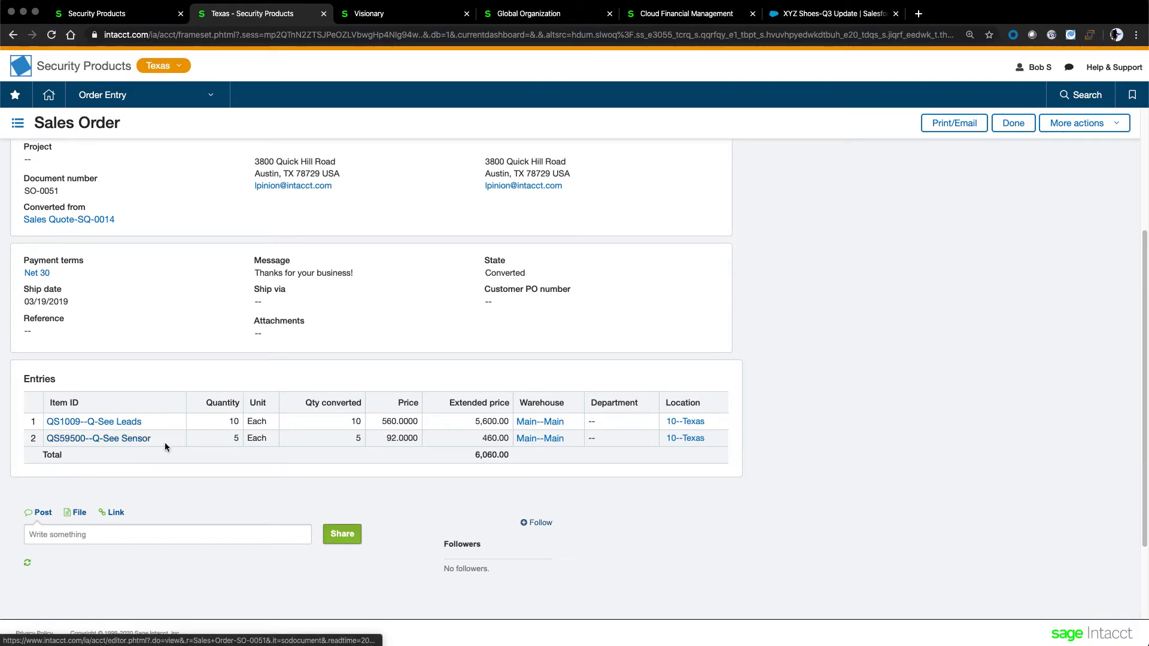
pyautogui.scroll(1, 865, 388)
pyautogui.scroll(4, 865, 388)
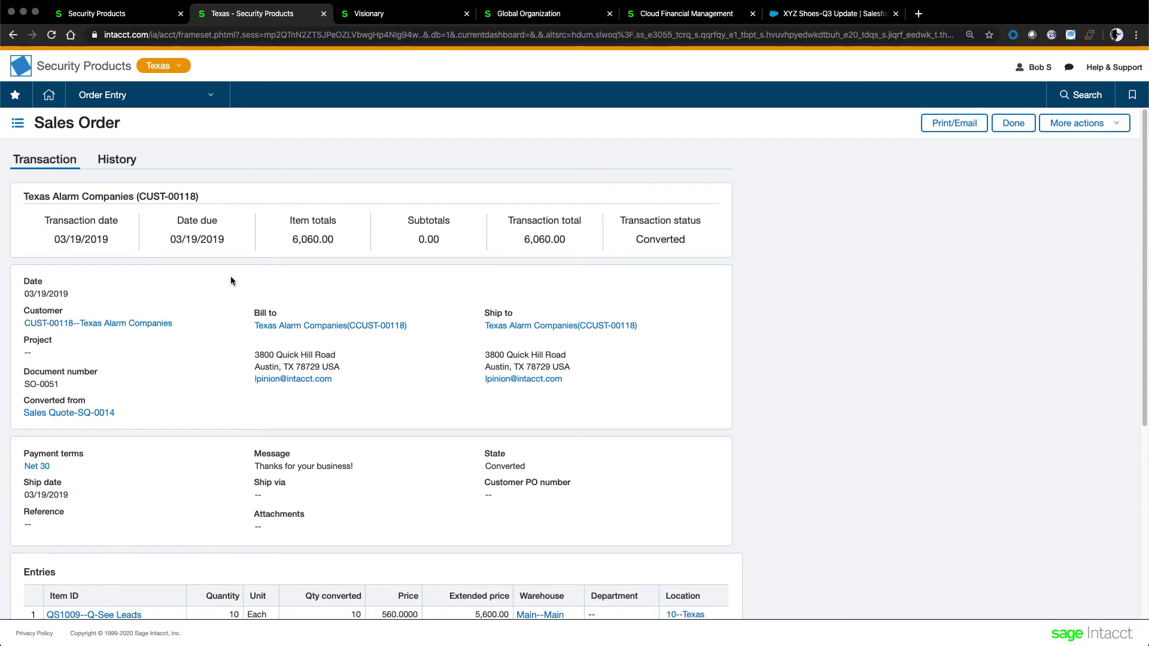
# - Trace the sales order's history to its linked sales invoice, examine the invoice, and return to the order's transaction details
pyautogui.click(117, 160)
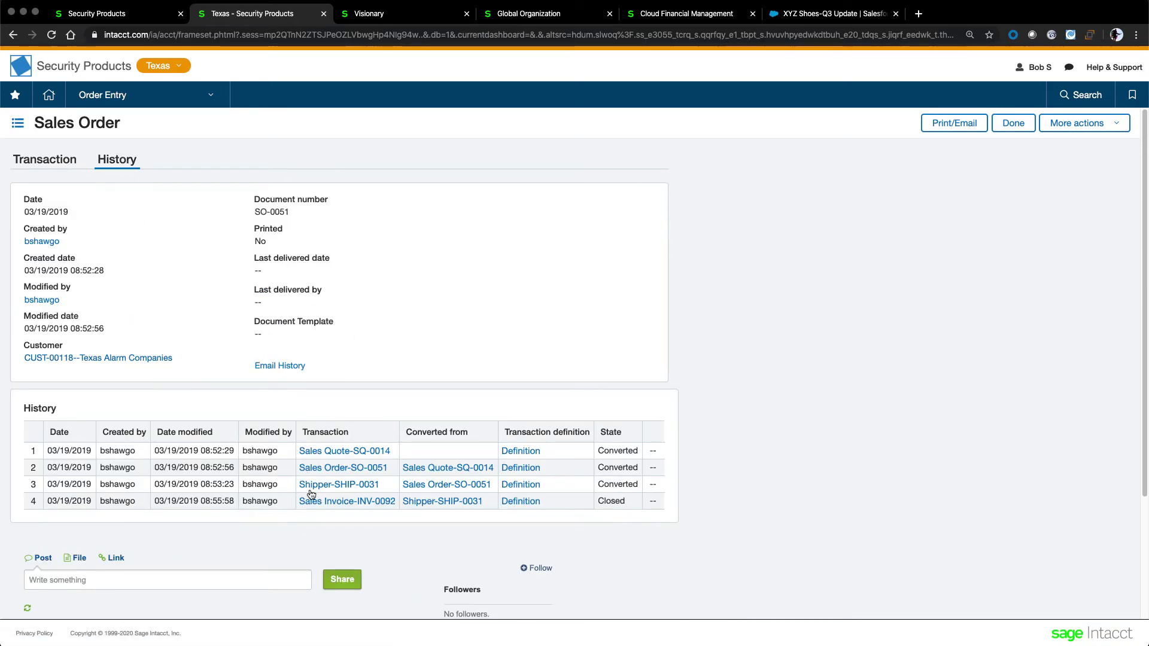
pyautogui.click(338, 506)
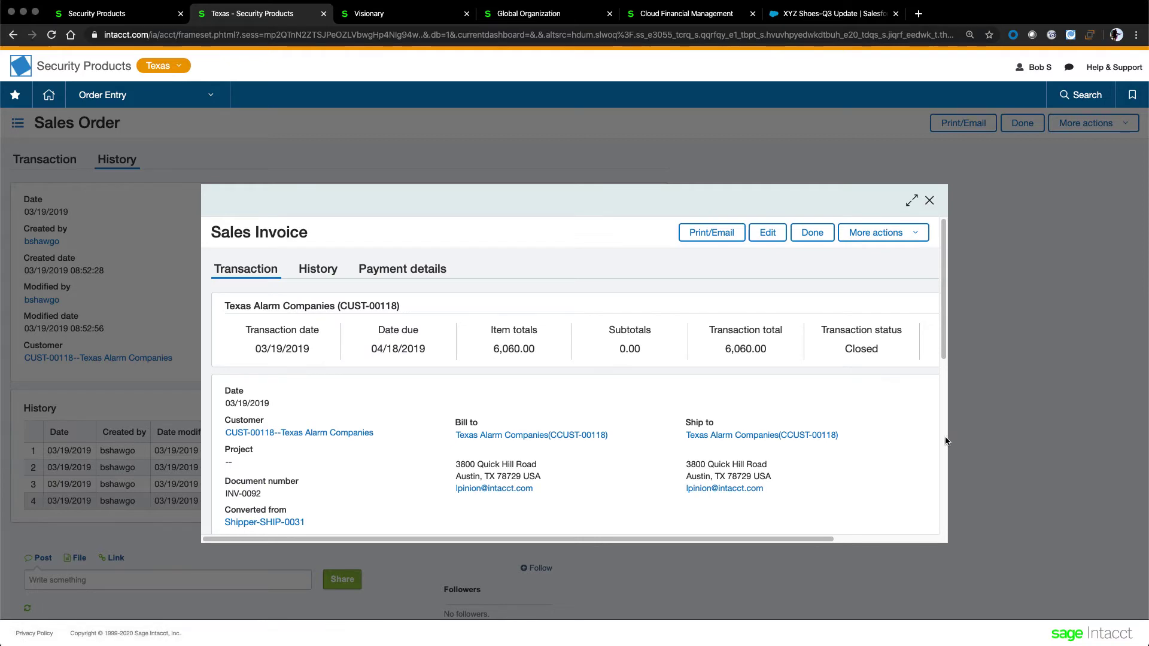
pyautogui.scroll(-3, 885, 451)
pyautogui.scroll(-6, 886, 454)
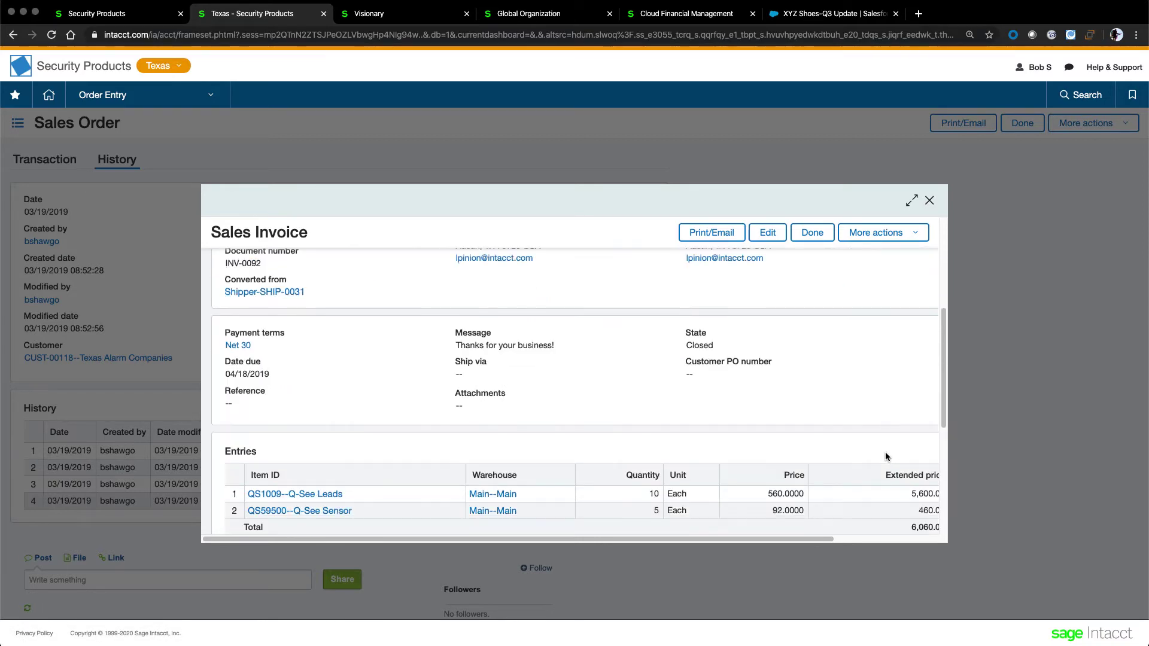
pyautogui.scroll(10, 885, 453)
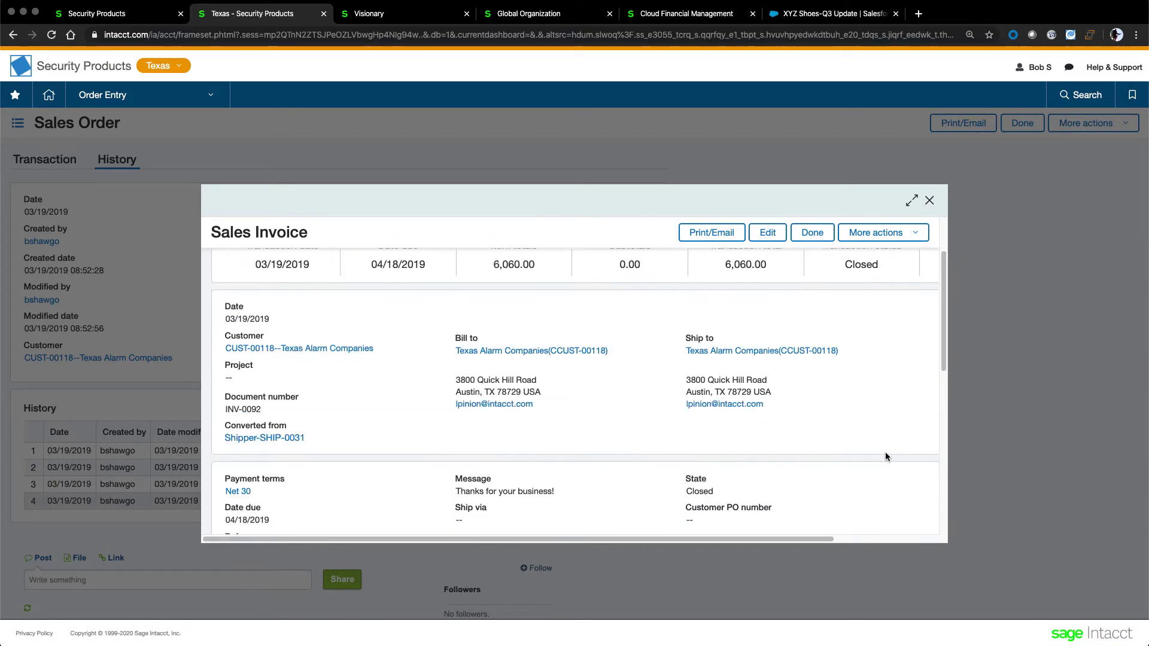
pyautogui.click(813, 235)
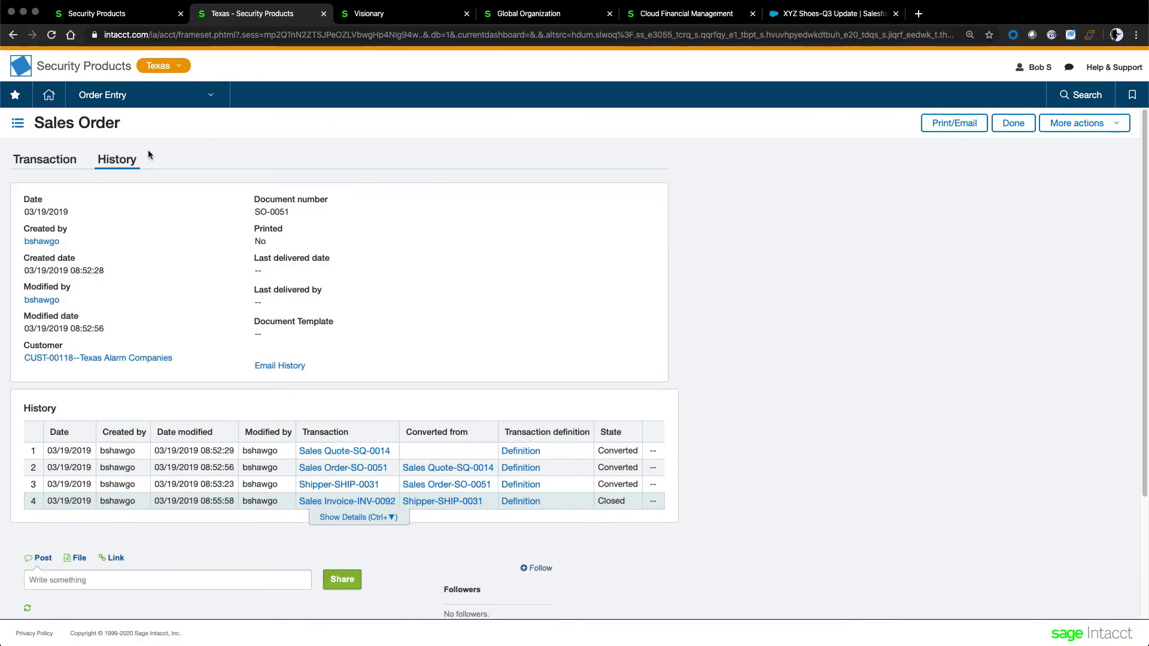
pyautogui.click(54, 159)
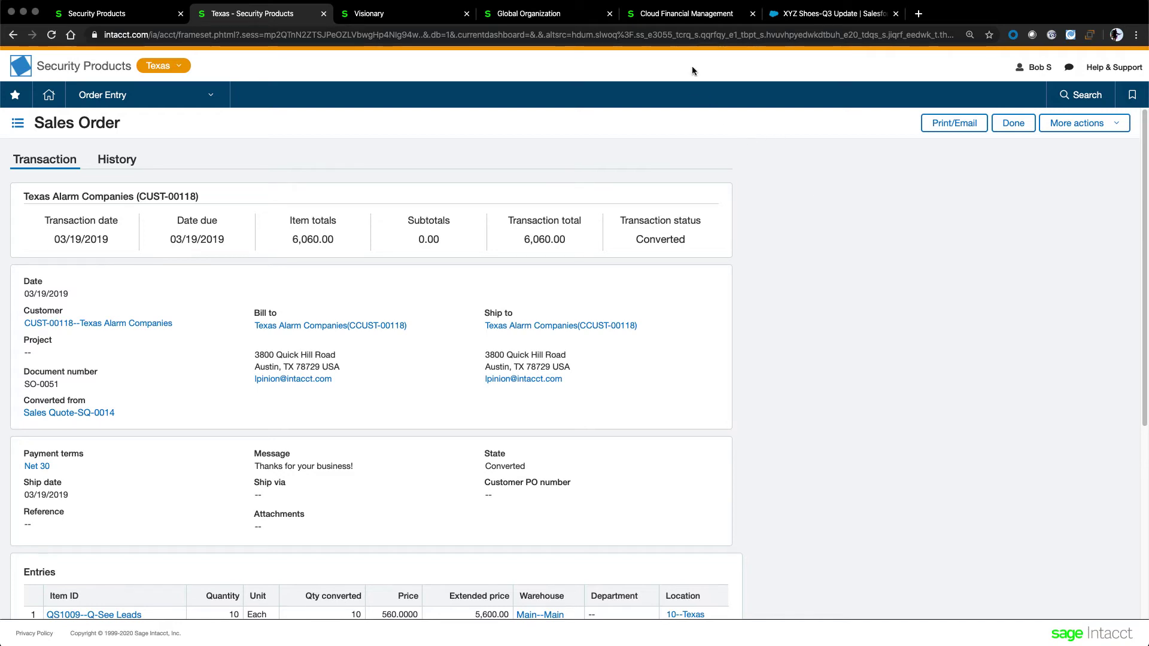
# - Switch to Salesforce and examine the XYZ Shoes-Q3 Update opportunity's details, related sales orders and invoices, and its available actions
pyautogui.click(689, 17)
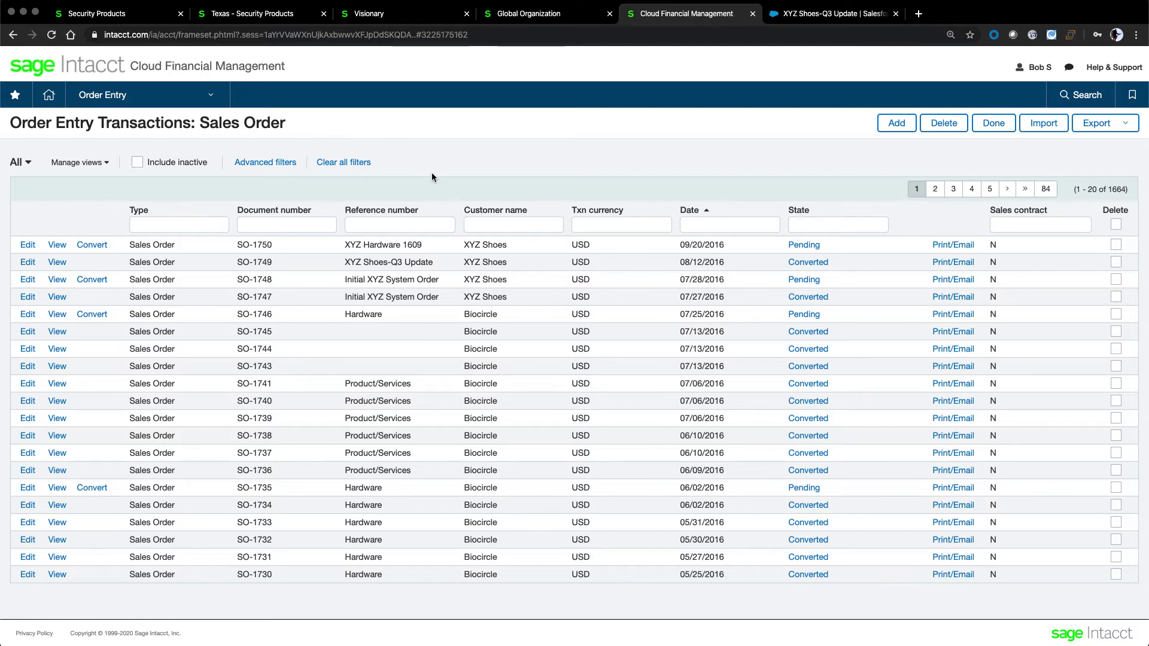
pyautogui.click(822, 16)
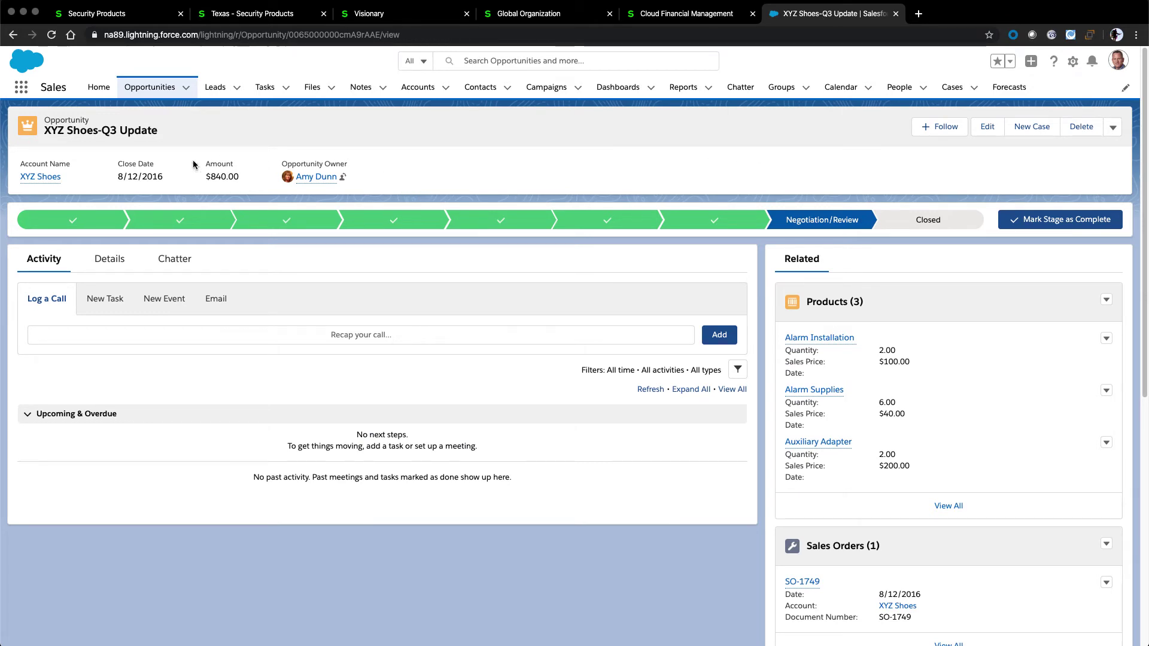
pyautogui.doubleClick(64, 120)
pyautogui.click(160, 150)
pyautogui.click(106, 261)
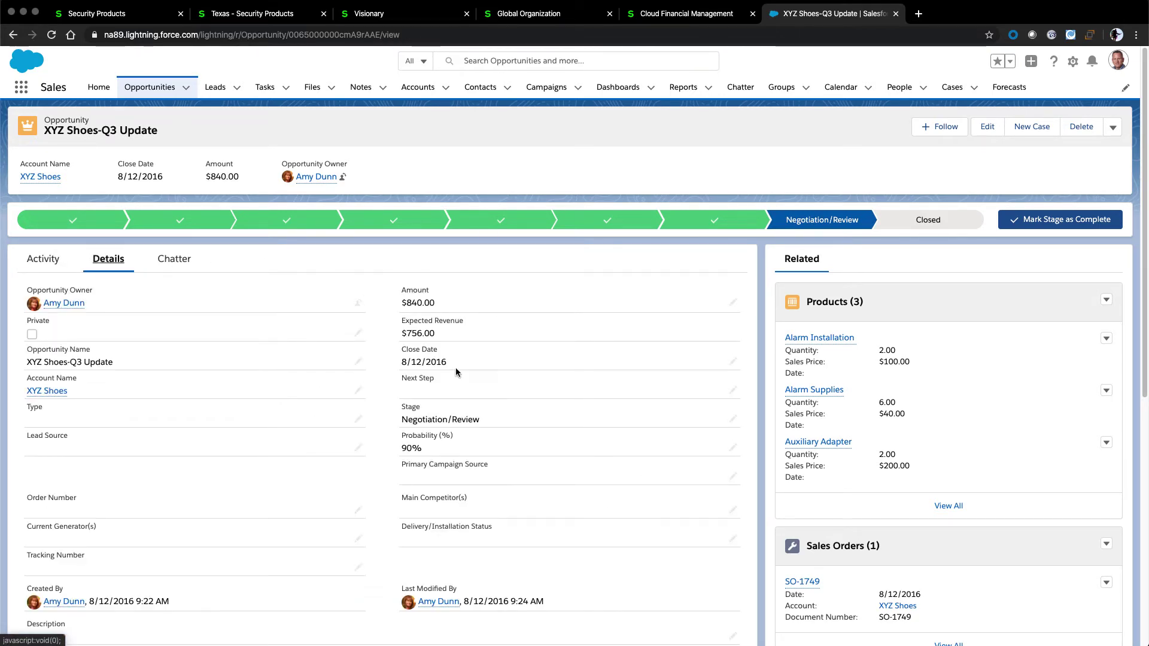
pyautogui.scroll(-4, 987, 469)
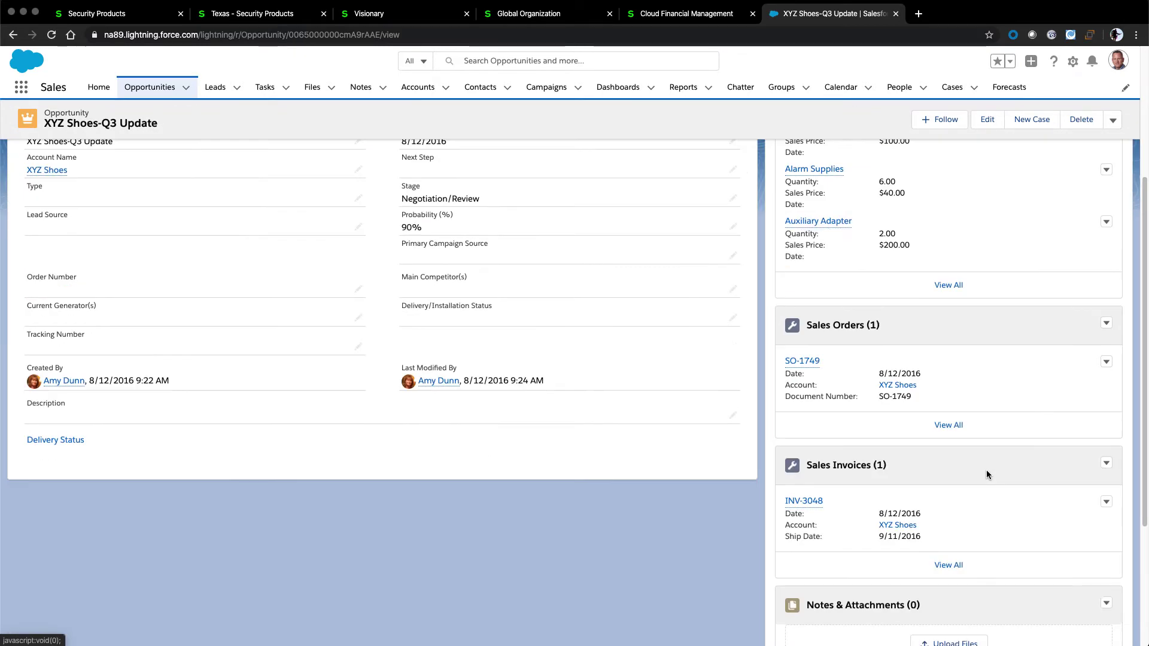
pyautogui.click(1112, 121)
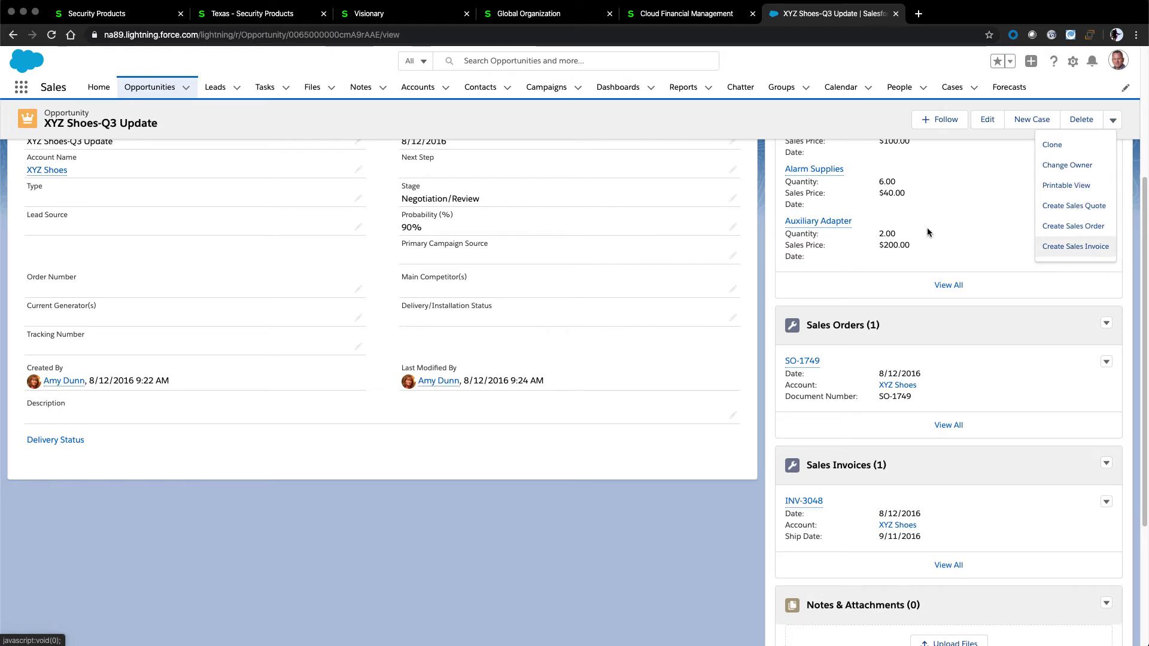
# - Switch to the Cloud Financial Management company in Sage Intacct and examine the sales order referenced XYZ Shoes-Q3 Update, including its entries
pyautogui.click(698, 14)
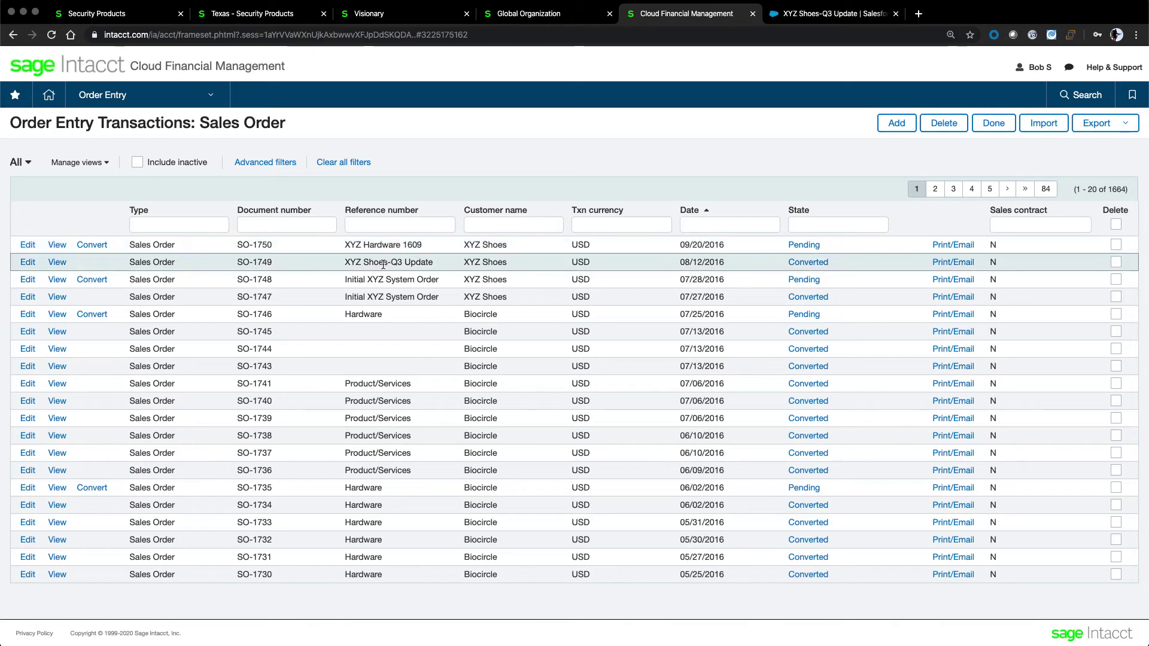
pyautogui.click(57, 265)
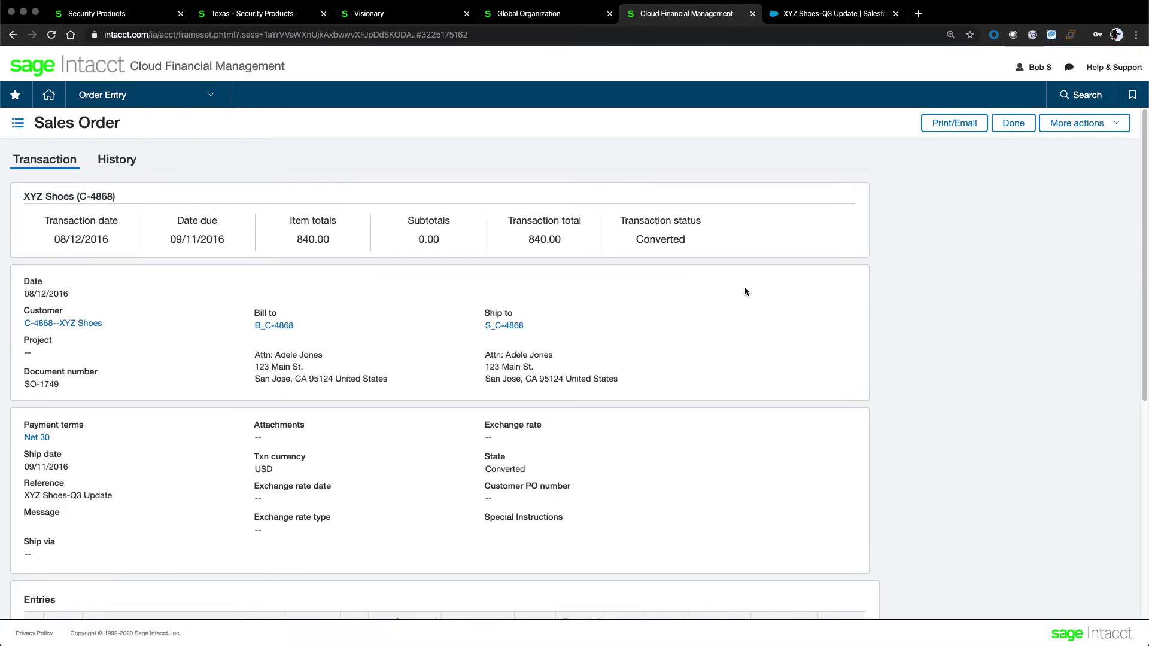
pyautogui.scroll(-1, 784, 297)
pyautogui.scroll(-5, 784, 297)
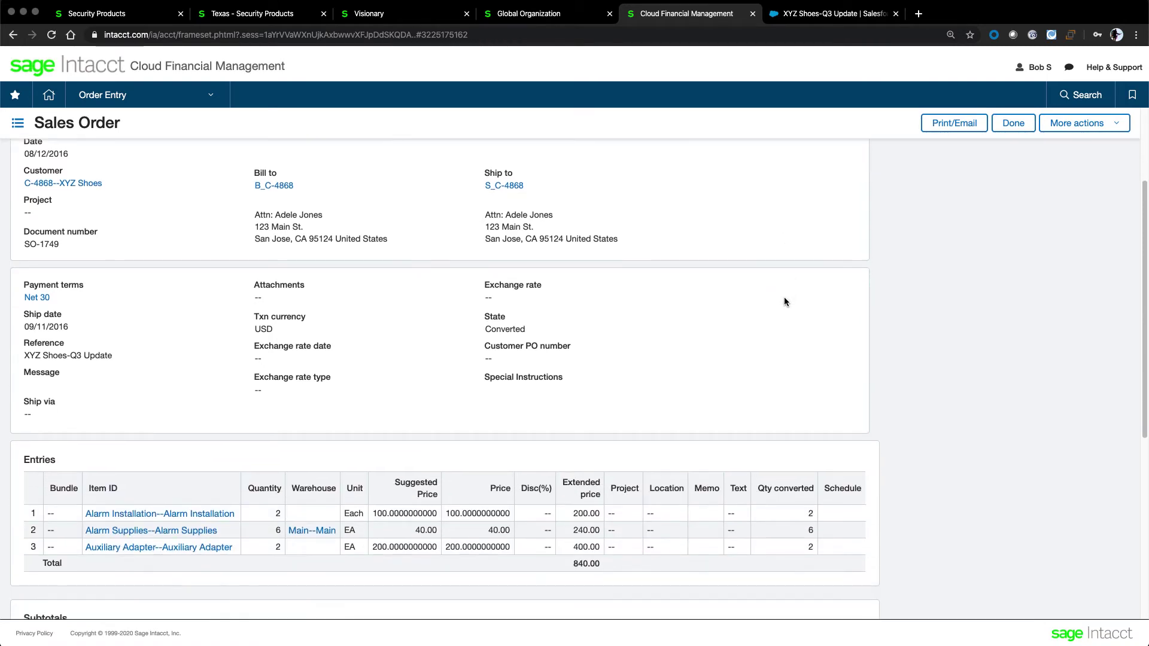
pyautogui.scroll(6, 785, 299)
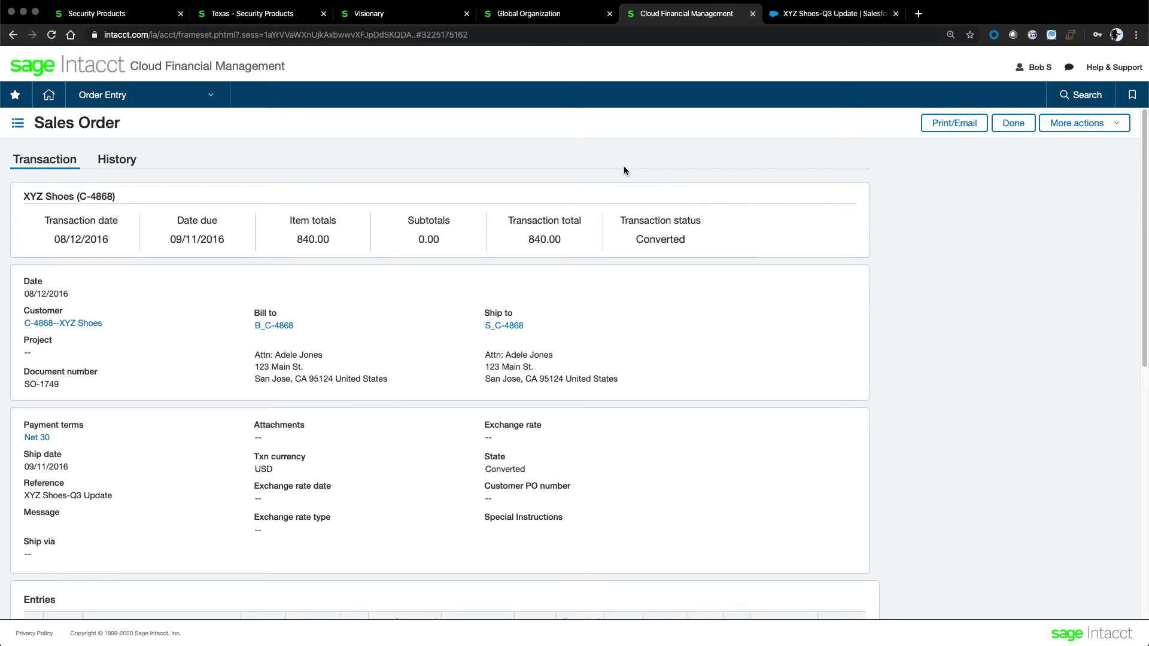
# - Return to the Texas Alarm Companies sales order and show the Q-See Leads line's details down to its dimensions
pyautogui.click(261, 15)
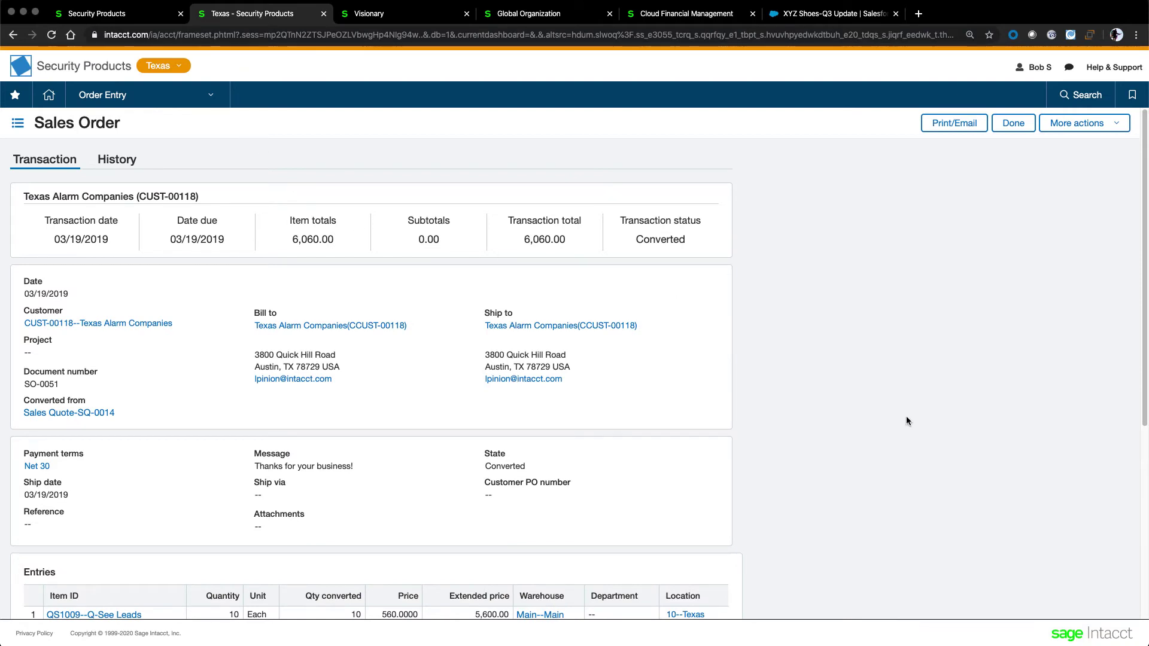
pyautogui.scroll(-3, 906, 419)
pyautogui.moveTo(340, 404)
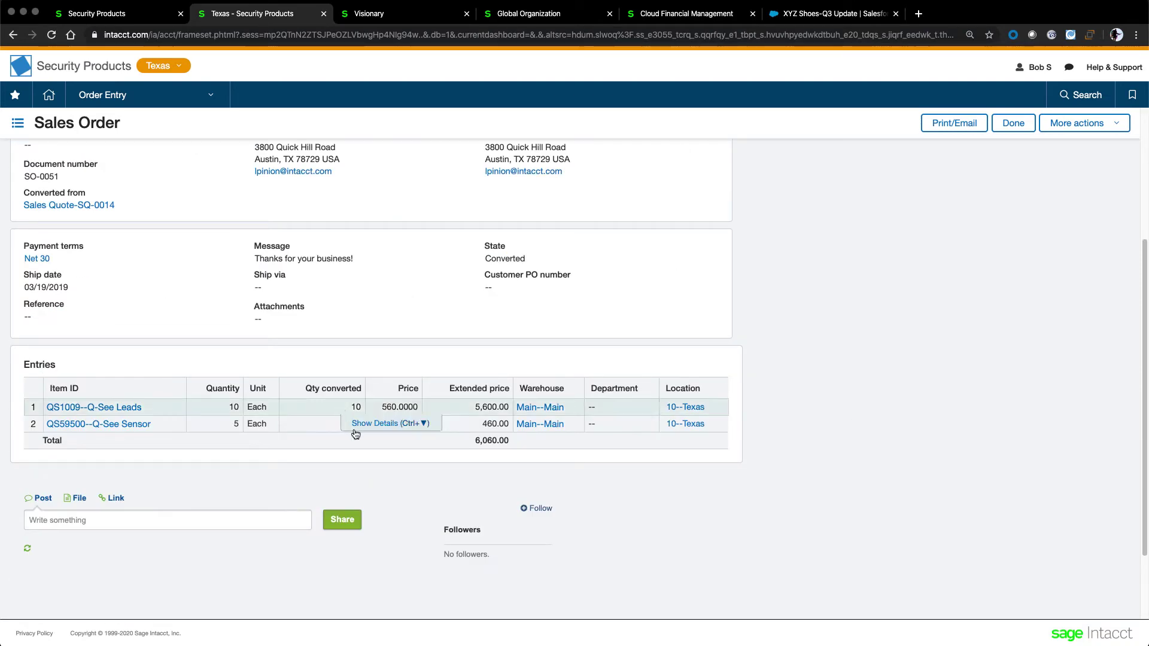
pyautogui.click(360, 426)
pyautogui.scroll(-5, 379, 476)
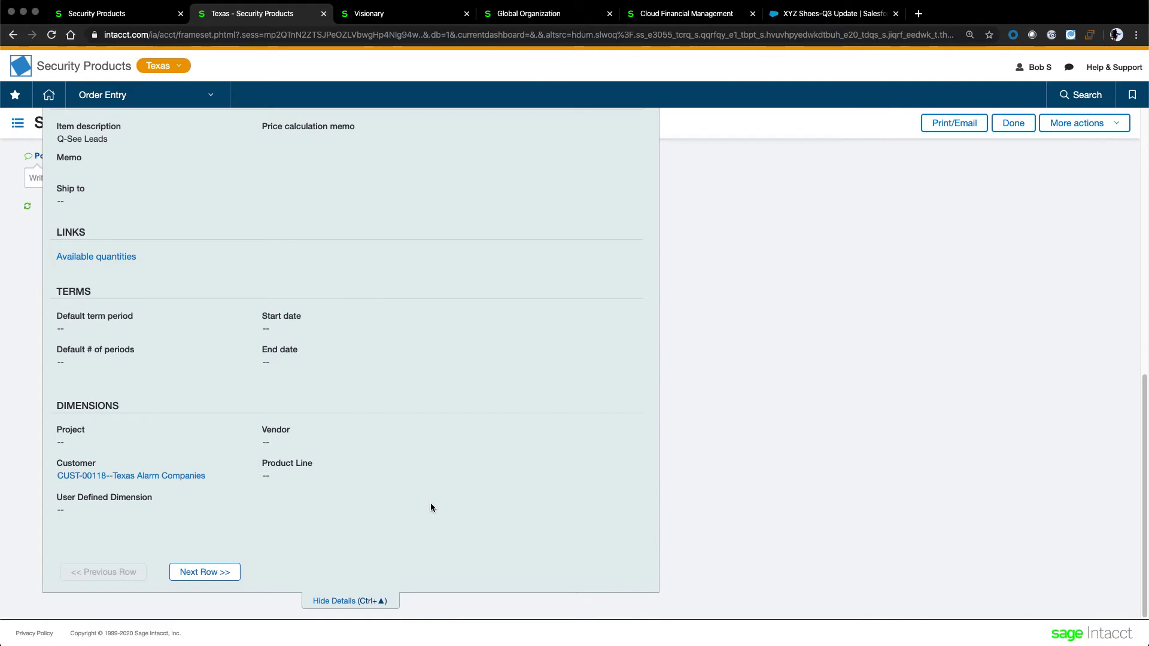
# - Go to the Purchasing overview and start a new purchase order
pyautogui.scroll(1, 431, 508)
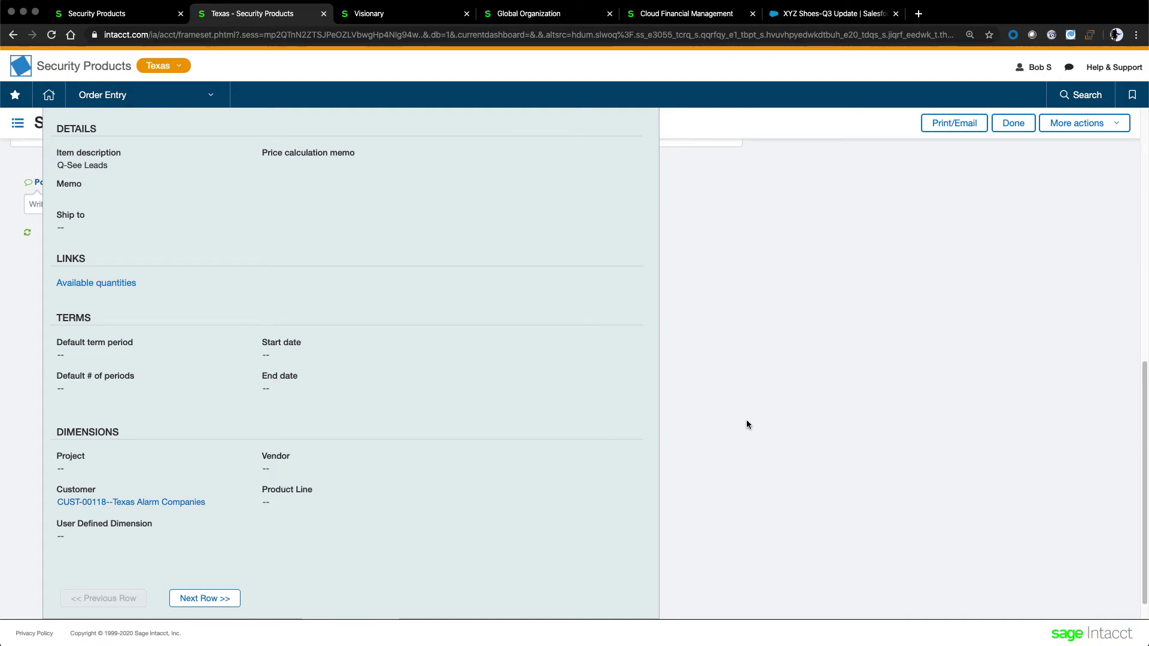
pyautogui.scroll(5, 747, 424)
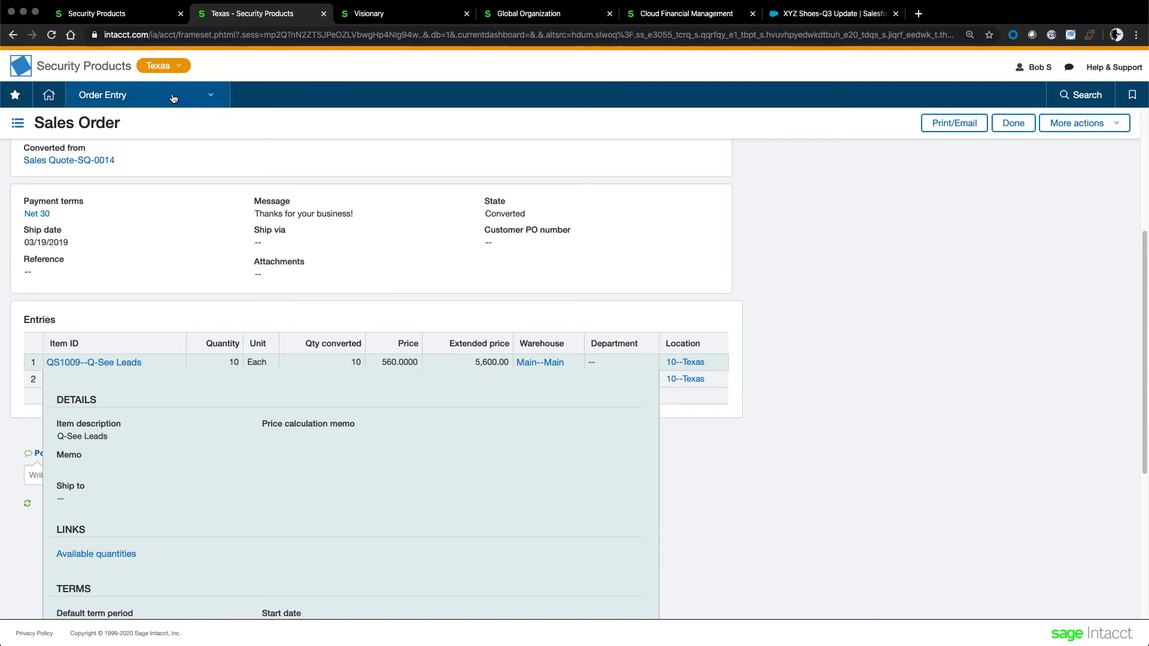
pyautogui.click(144, 94)
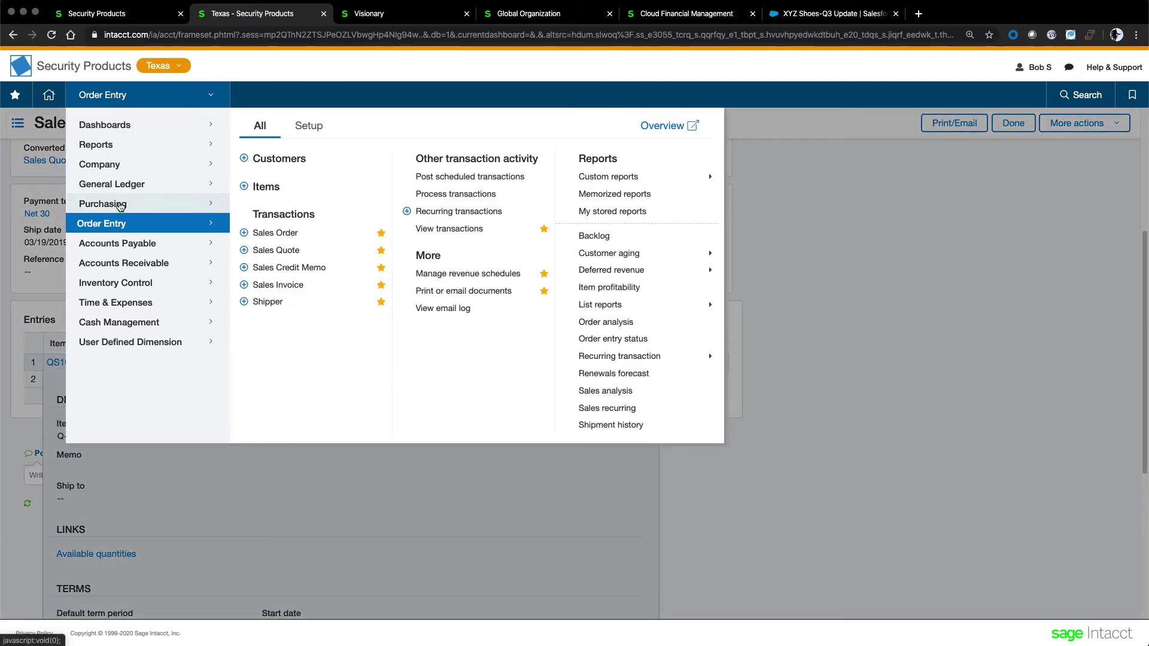
pyautogui.moveTo(128, 206)
pyautogui.click(643, 127)
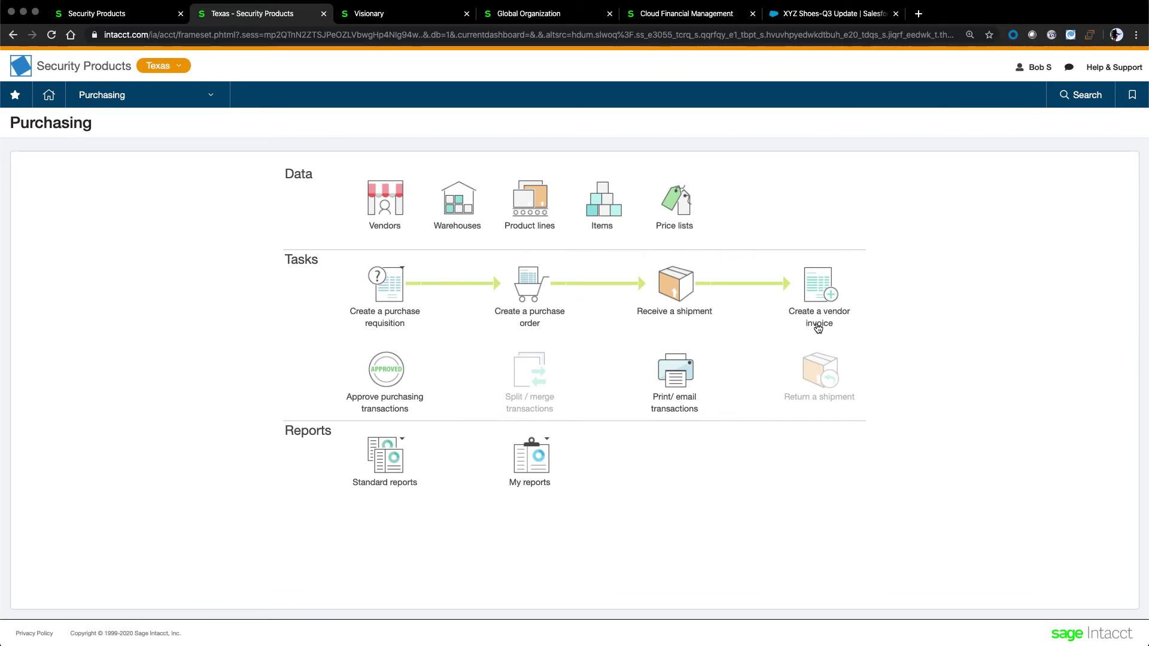
pyautogui.click(530, 288)
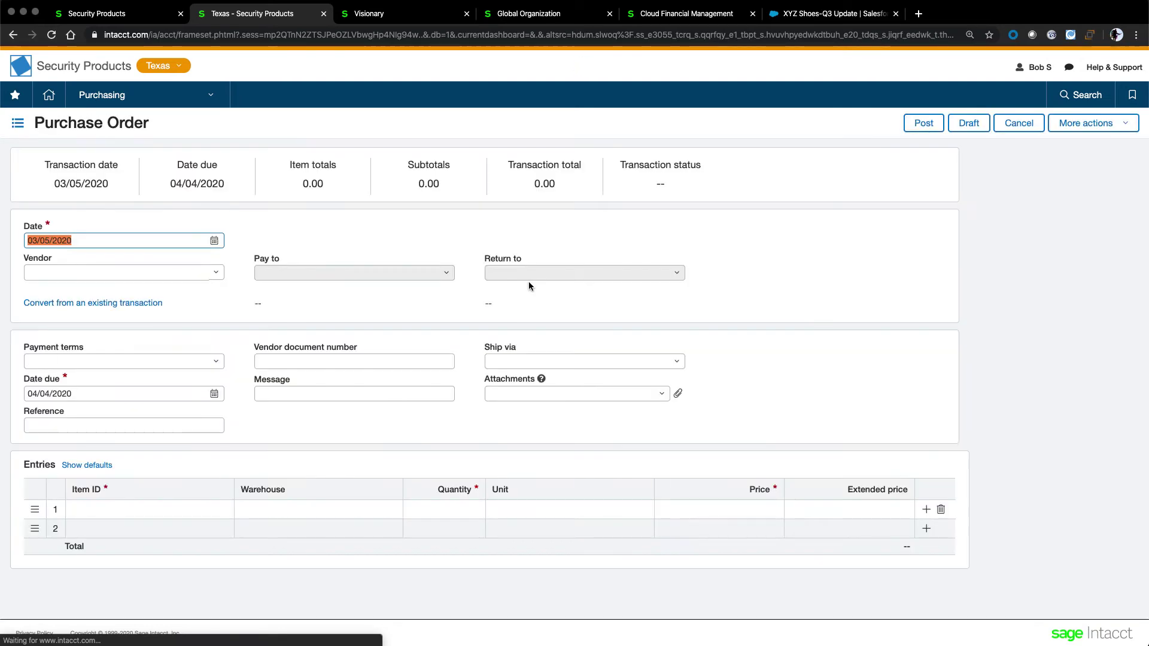
# - Set the purchase order's vendor to Defender USA Inc
pyautogui.click(215, 273)
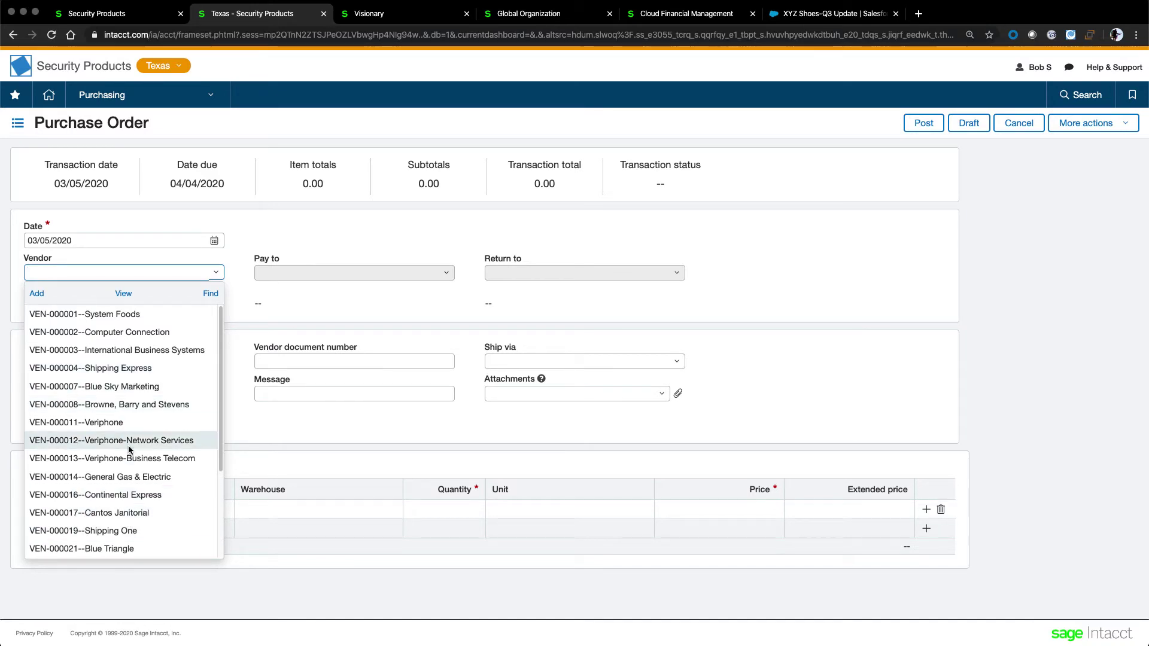
pyautogui.write('defender')
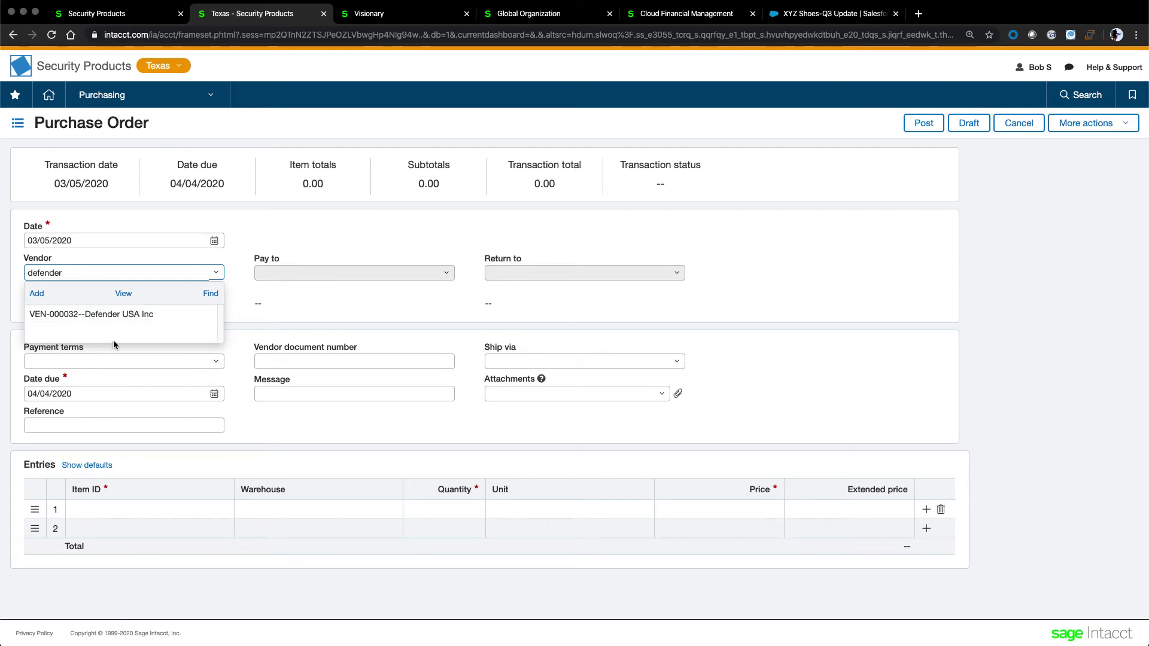
pyautogui.click(119, 315)
# - Enter item 21052--Defender 52 with a quantity of 10 on the first entry line and post the purchase order
pyautogui.scroll(-1, 203, 458)
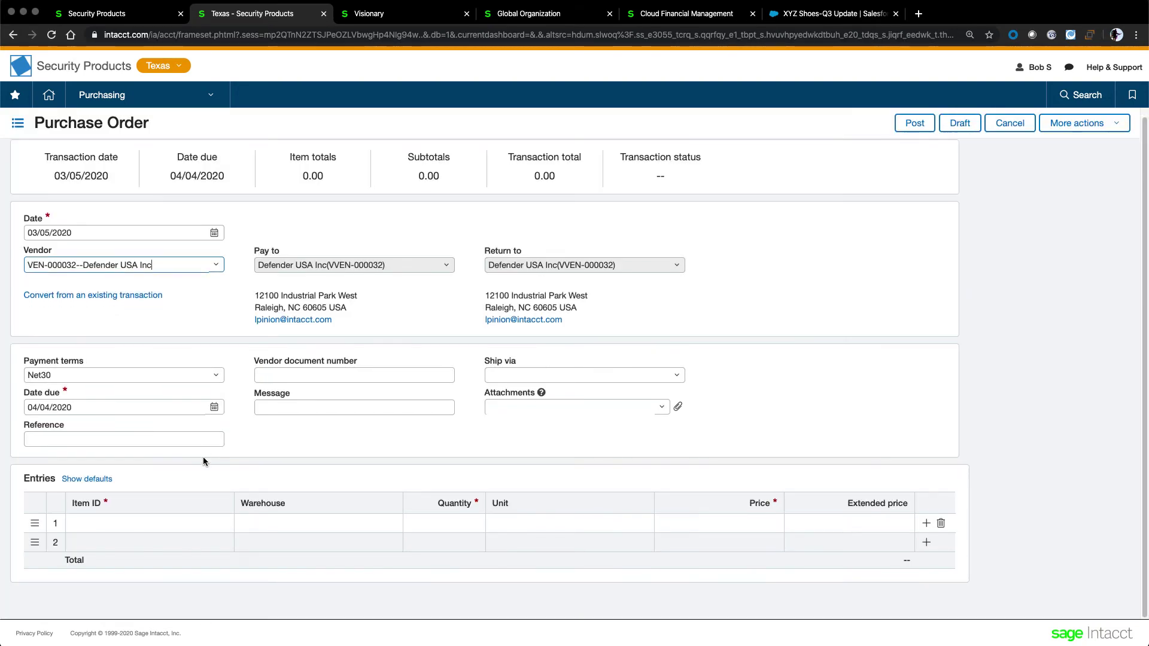
pyautogui.click(202, 523)
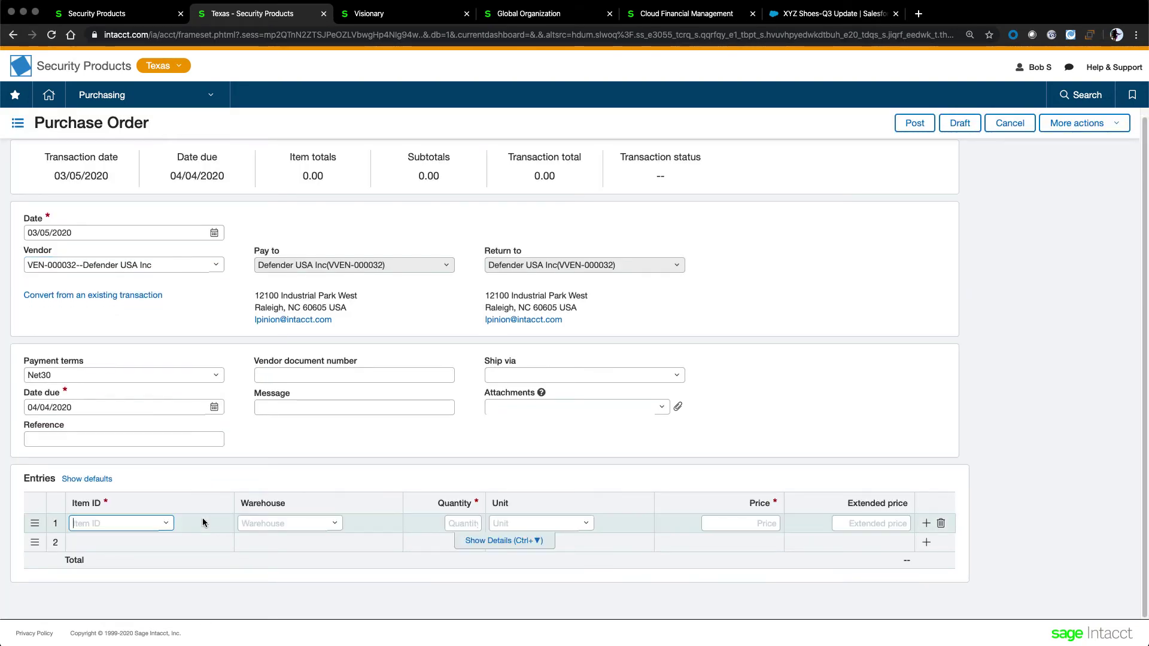
pyautogui.click(166, 524)
pyautogui.click(137, 292)
pyautogui.click(464, 524)
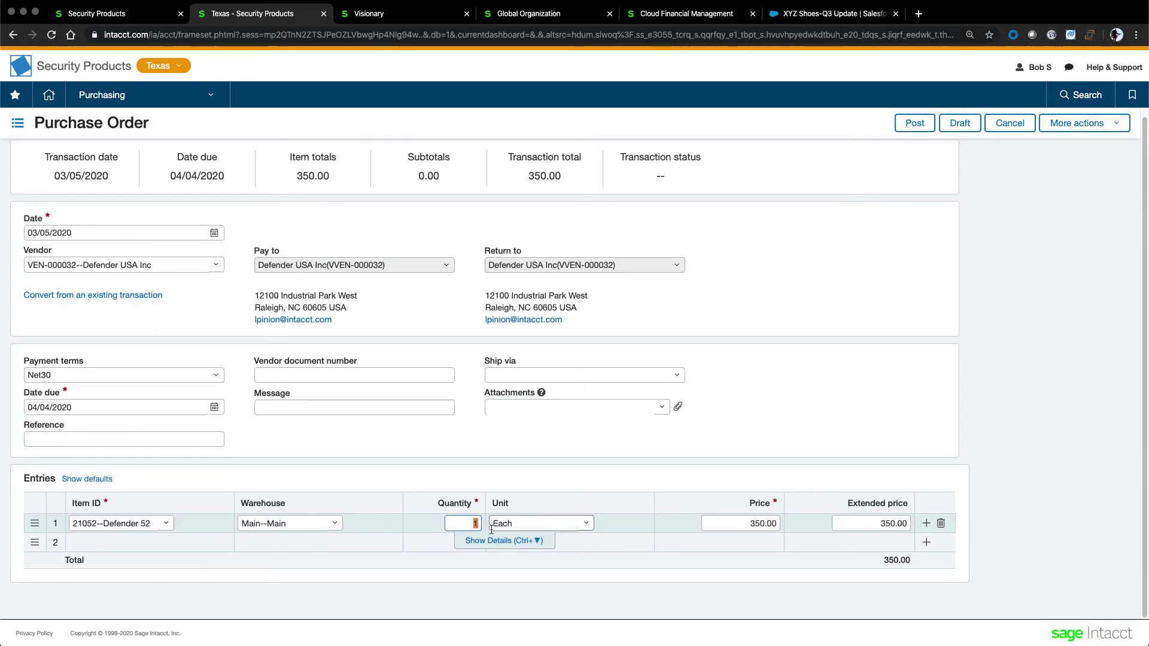
pyautogui.write('10')
pyautogui.press('Tab')
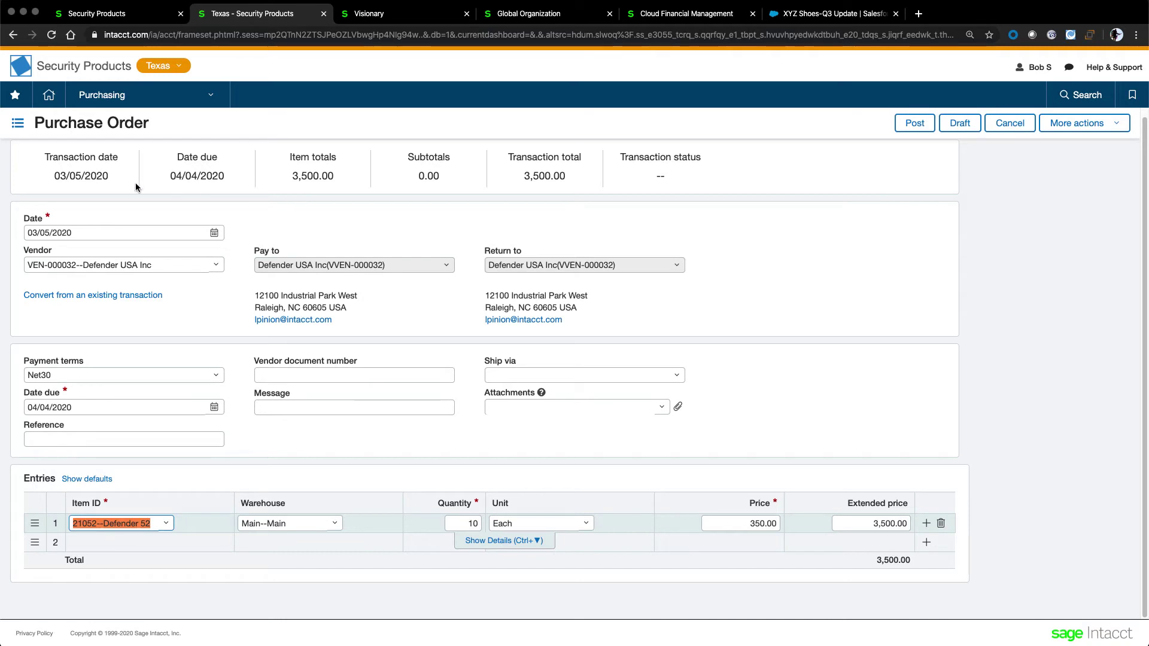
pyautogui.click(797, 473)
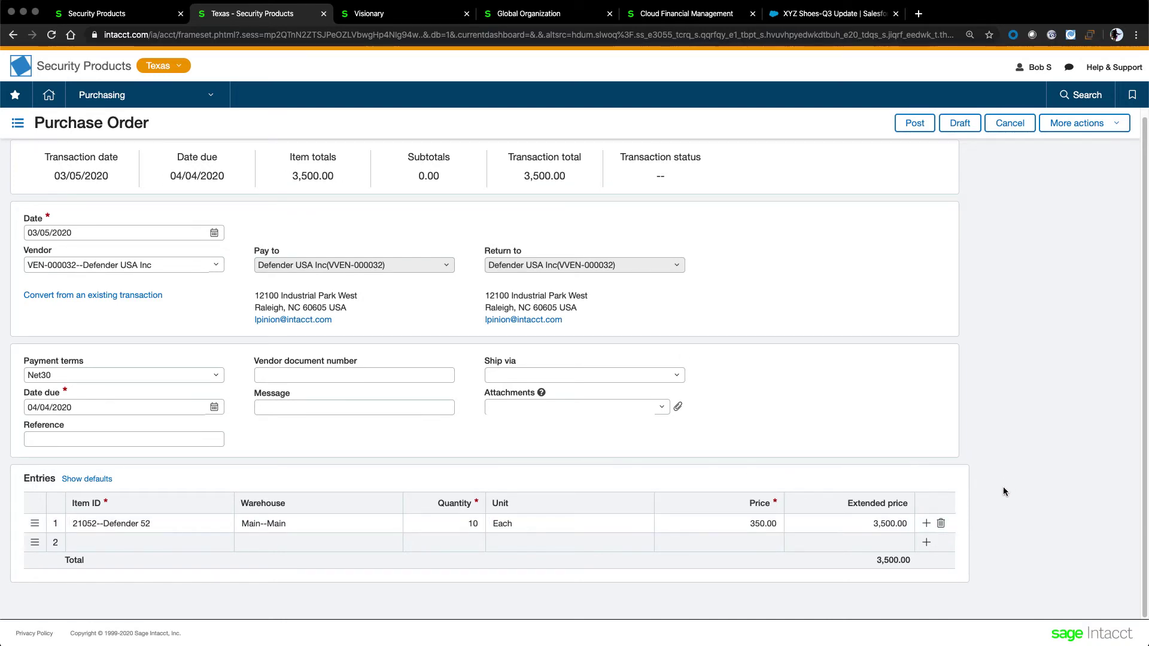
pyautogui.click(914, 123)
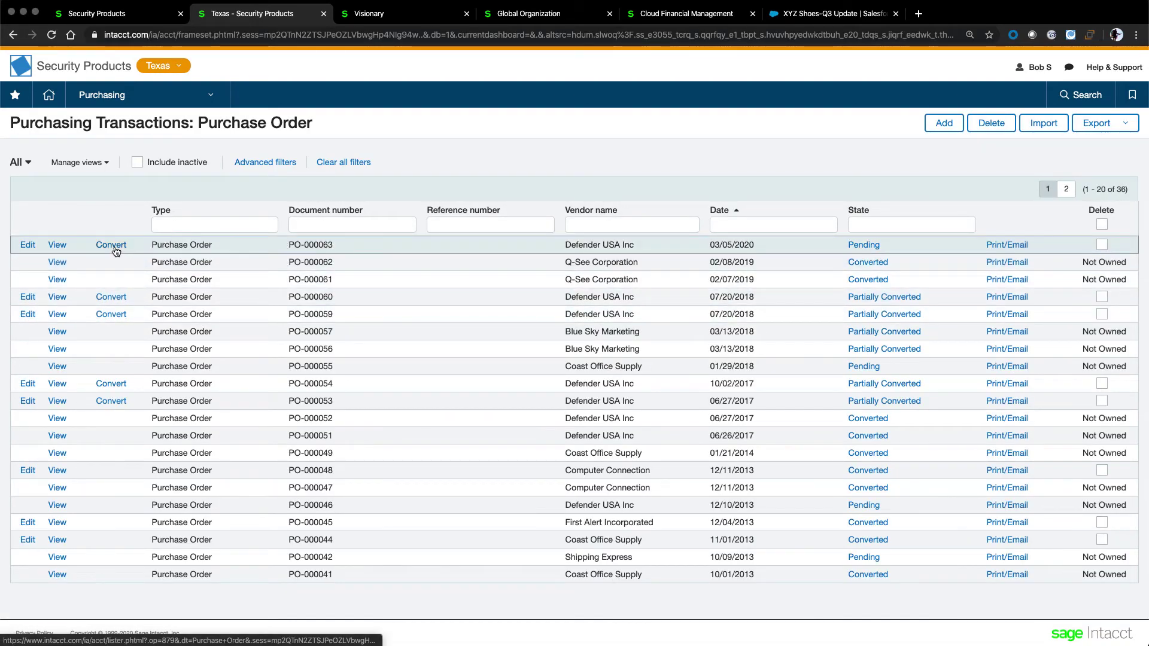
# - Convert the 03/05/2020 Defender USA Inc purchase order to a PO Receiver with a received quantity of 8 and post it
pyautogui.click(148, 256)
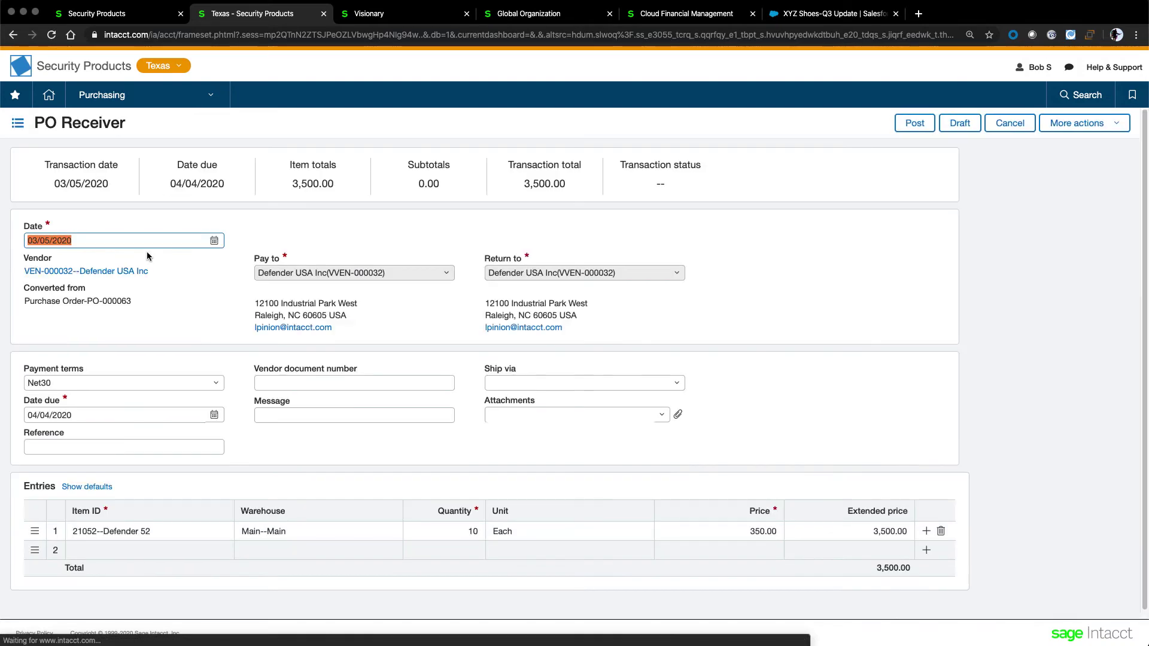
pyautogui.click(472, 531)
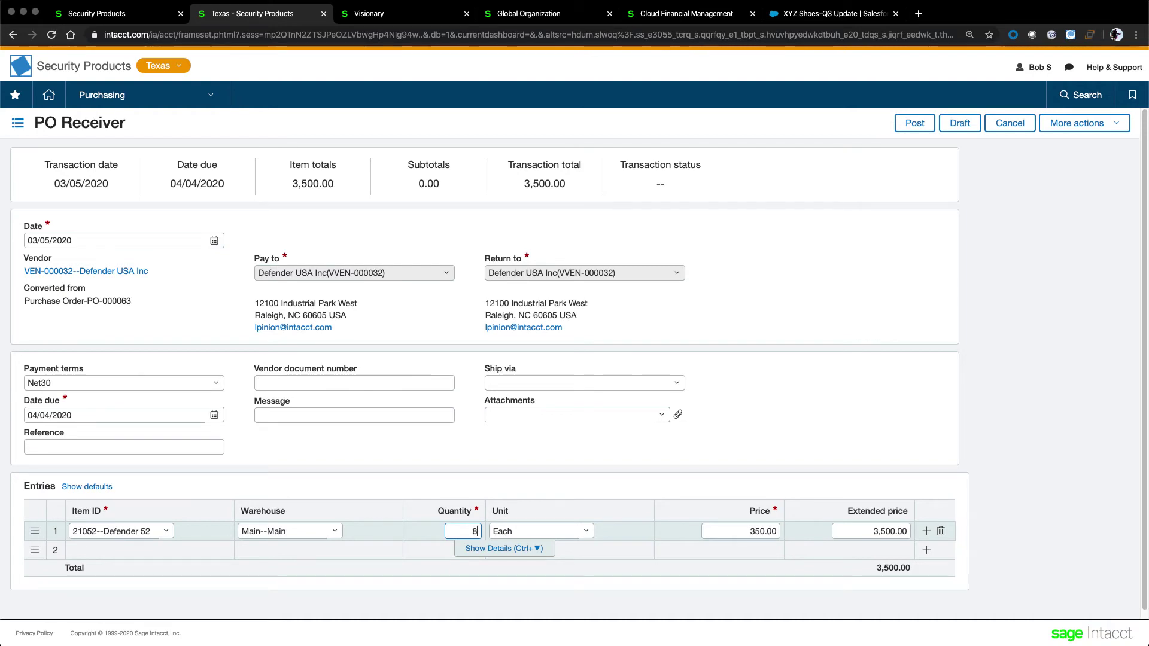
pyautogui.click(866, 386)
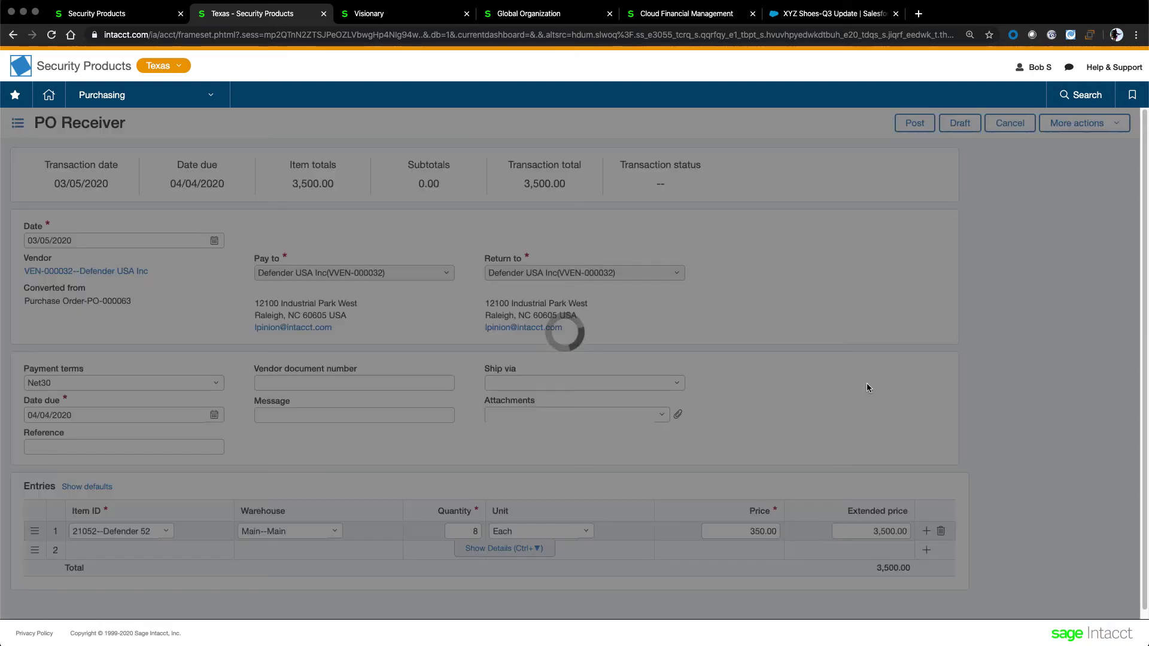
pyautogui.click(917, 124)
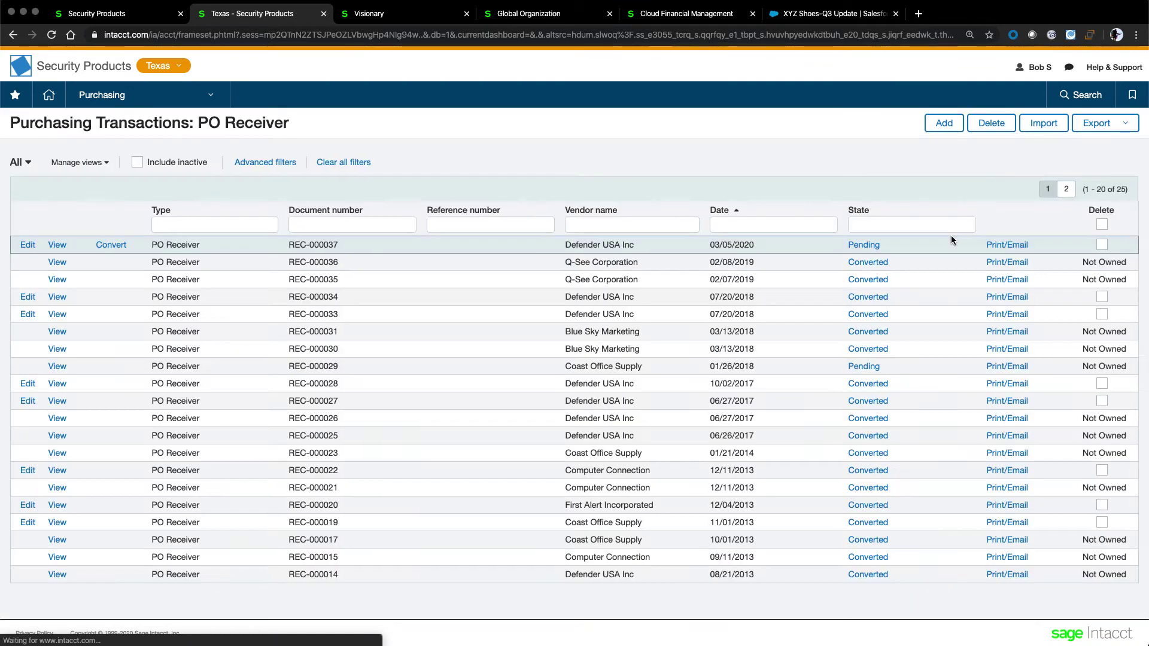
# - Convert the 03/05/2020 Defender USA Inc receiver to a Vendor Invoice with vendor document number 12345 and post it
pyautogui.click(121, 251)
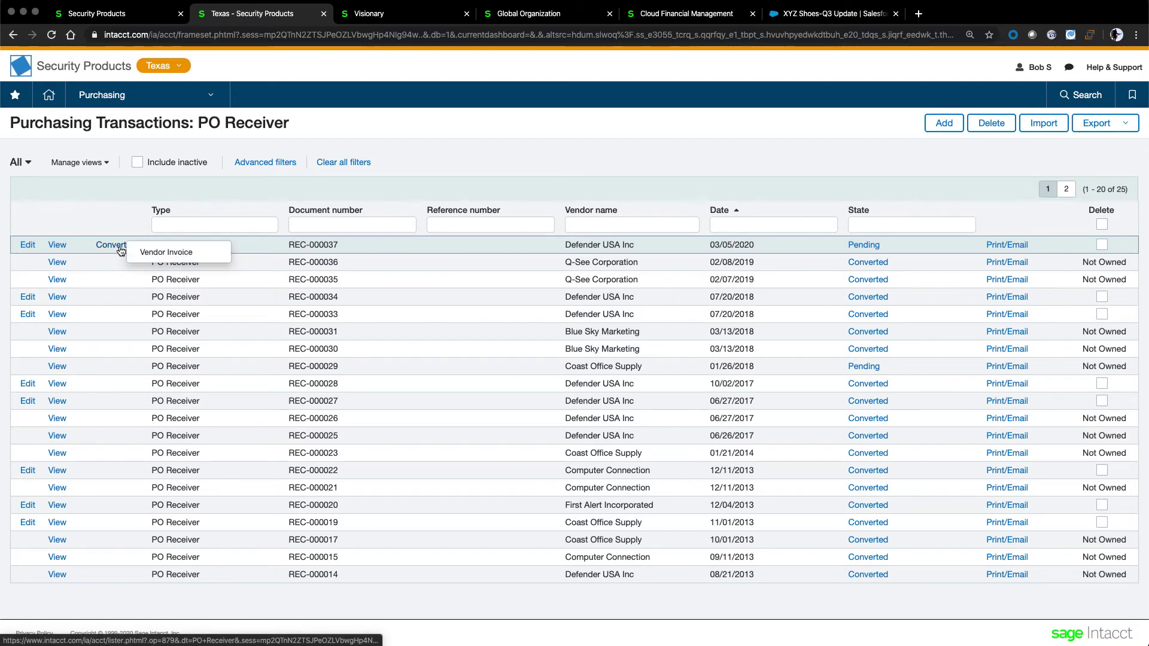
pyautogui.click(162, 254)
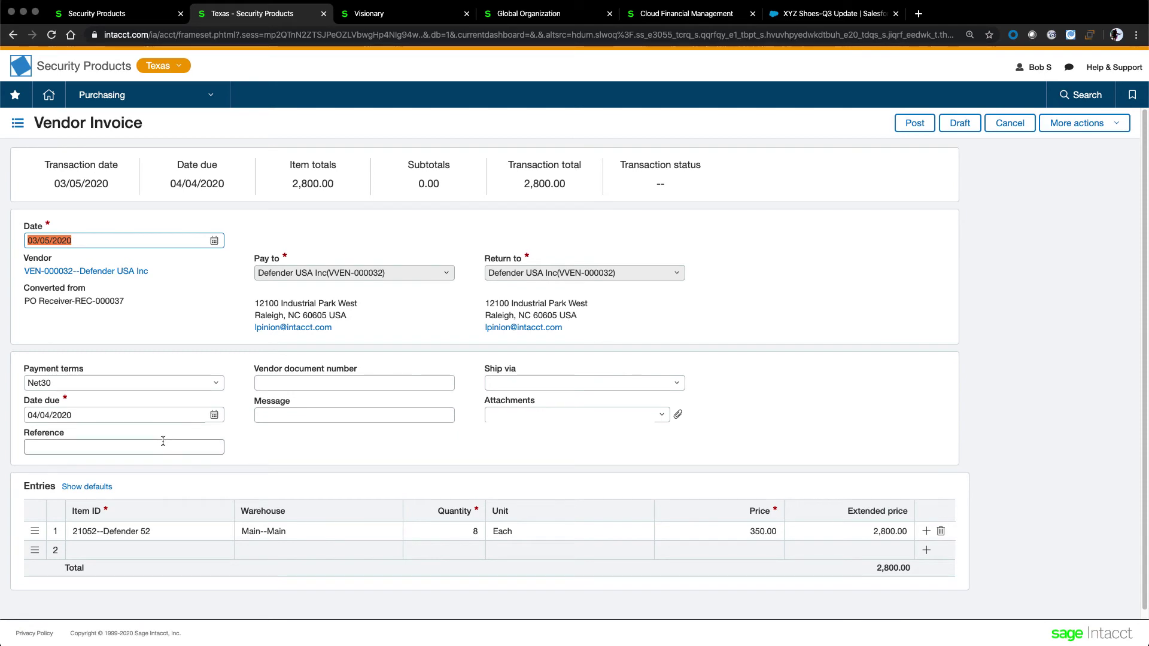
pyautogui.click(335, 382)
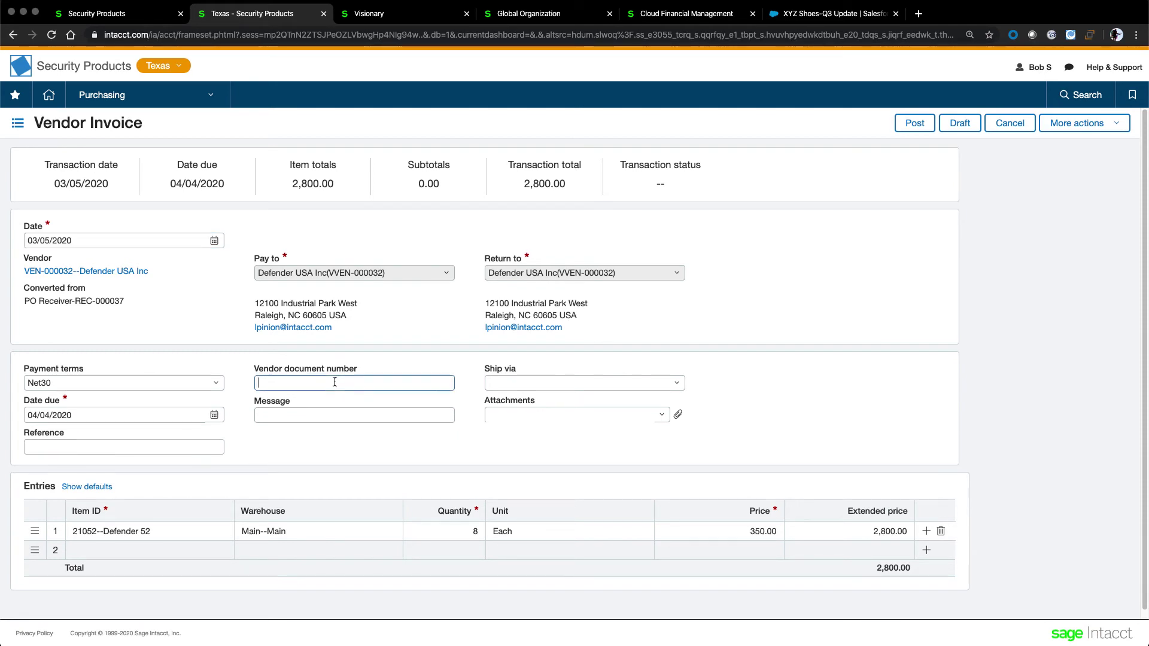
pyautogui.write('12345')
pyautogui.click(915, 125)
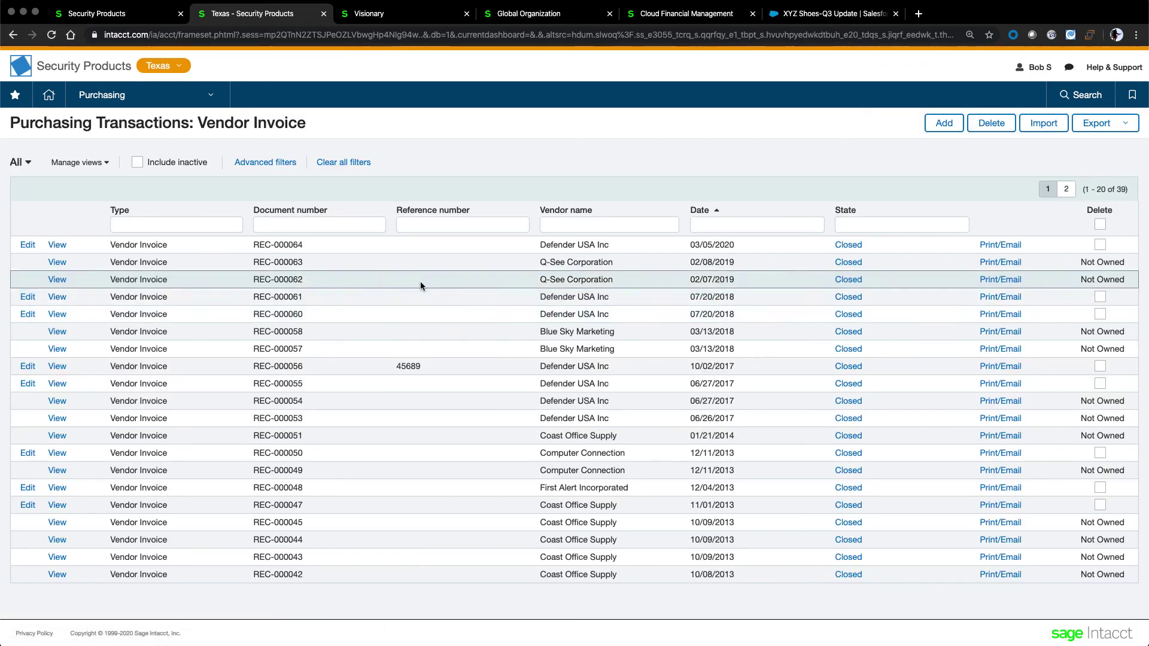
# - View the 03/05/2020 Defender USA Inc bill in Accounts Payable and examine its header, source document link and entry dimensions
pyautogui.click(113, 99)
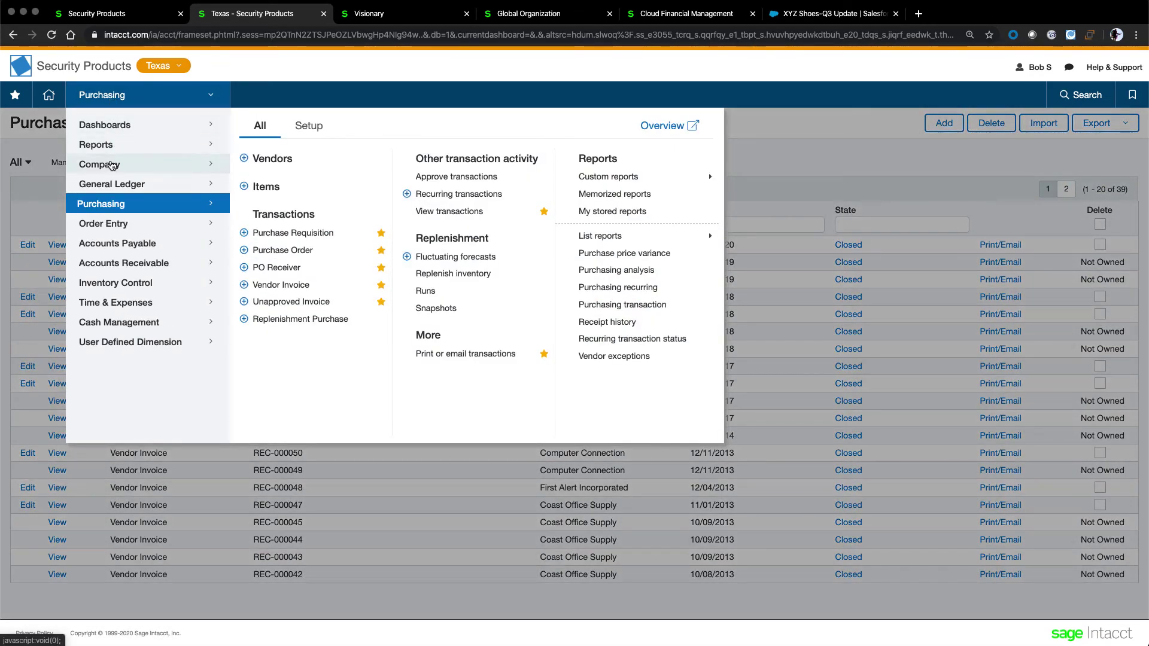
pyautogui.click(117, 250)
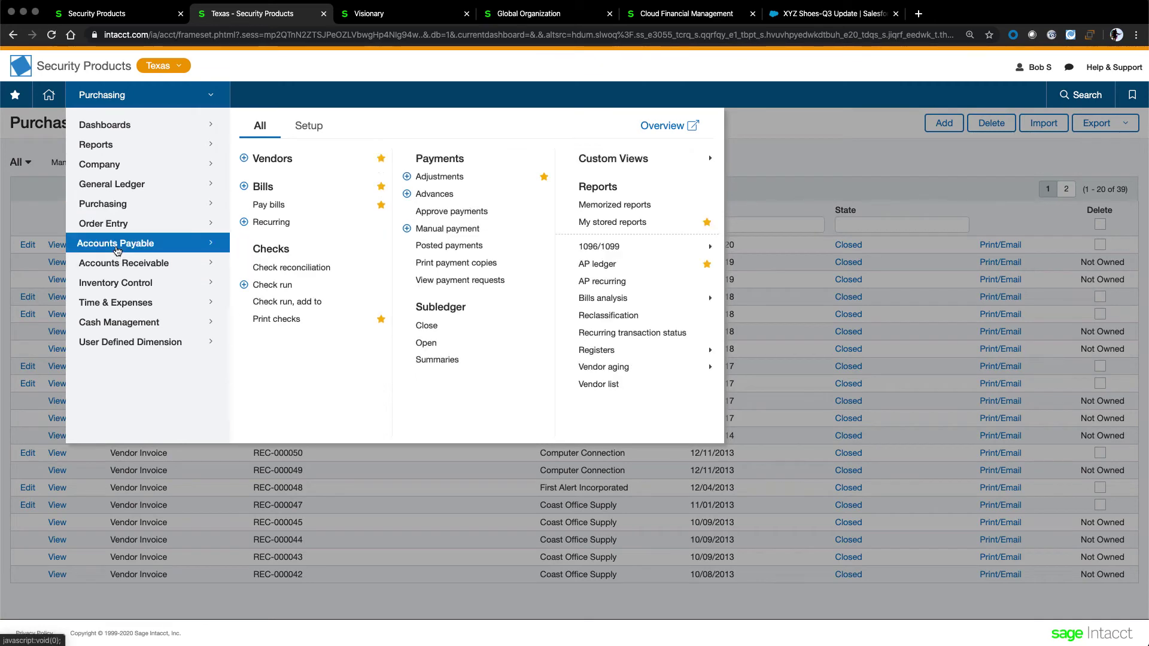
pyautogui.click(260, 186)
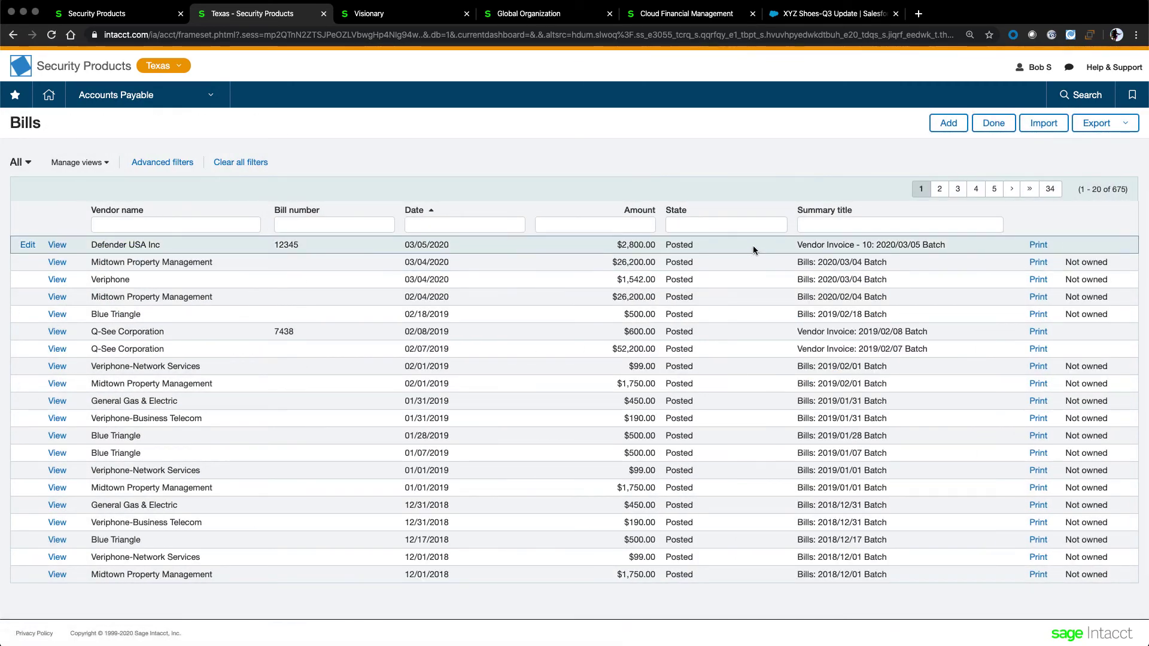
pyautogui.click(56, 248)
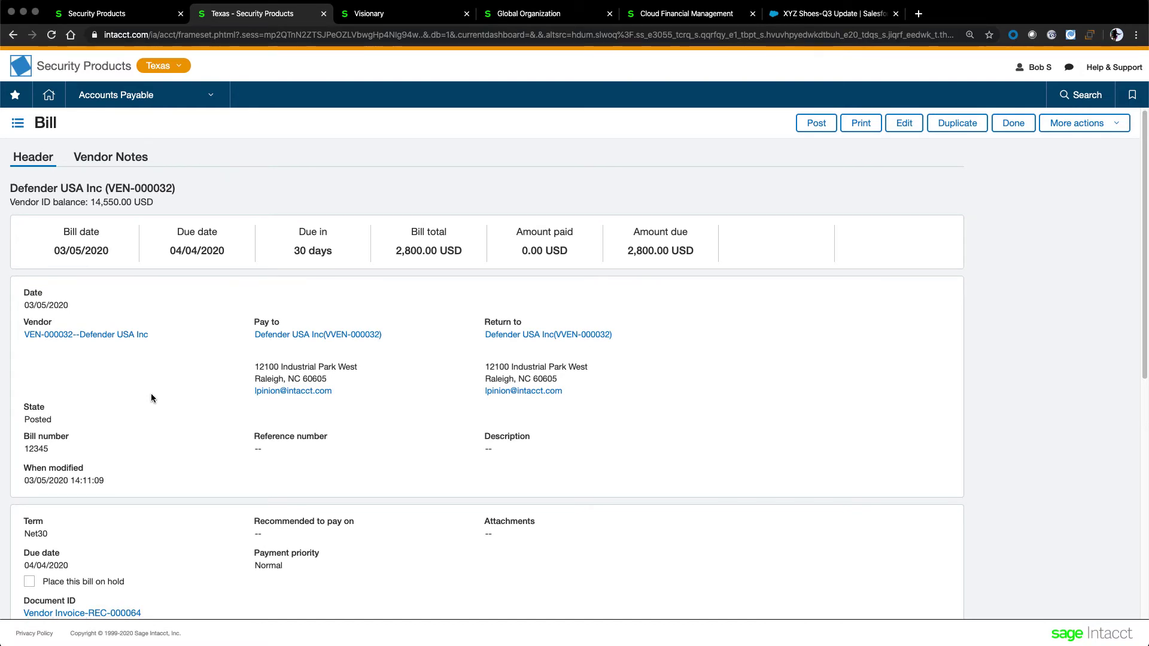
pyautogui.scroll(-10, 151, 393)
pyautogui.scroll(10, 150, 395)
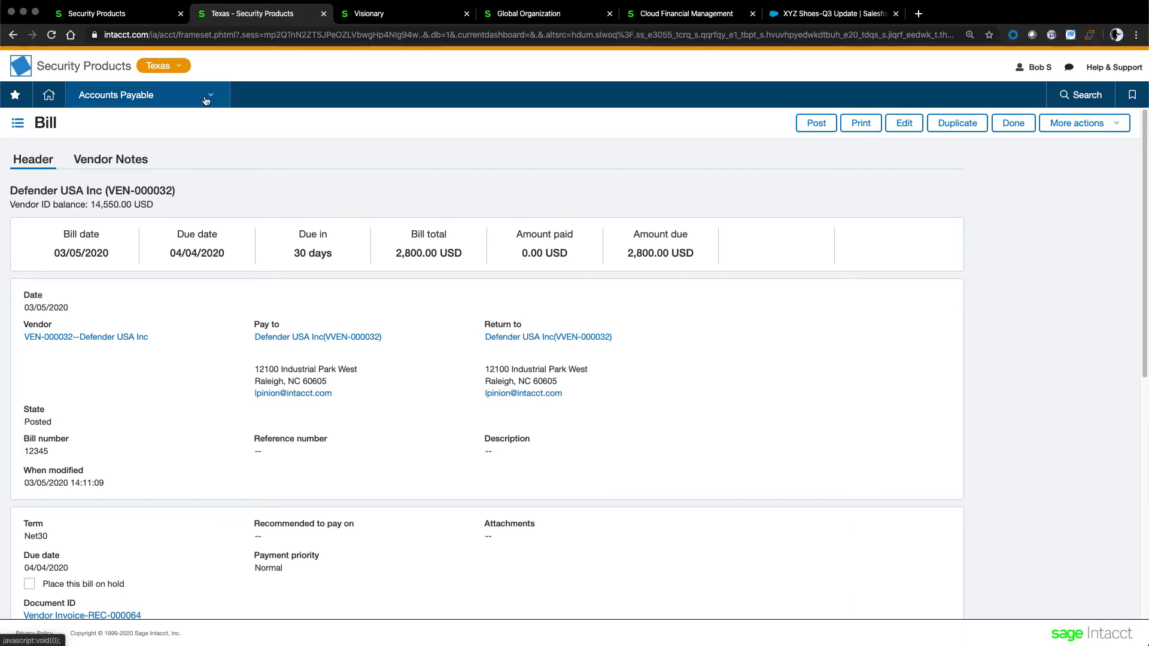
pyautogui.scroll(-6, 407, 395)
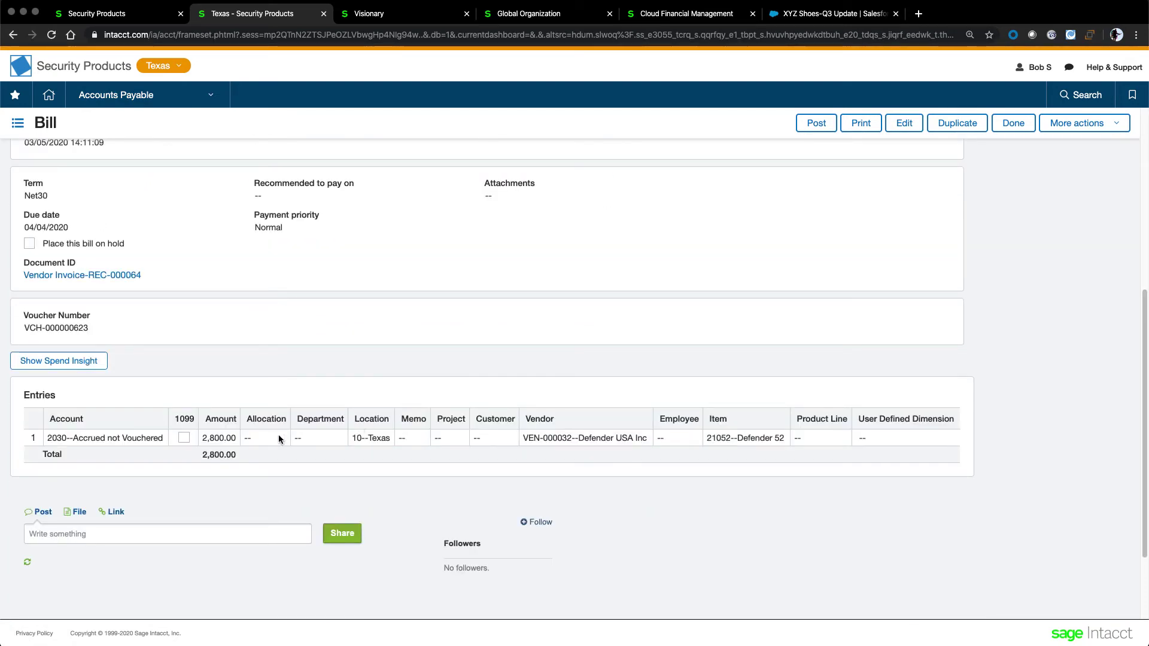
pyautogui.moveTo(277, 432)
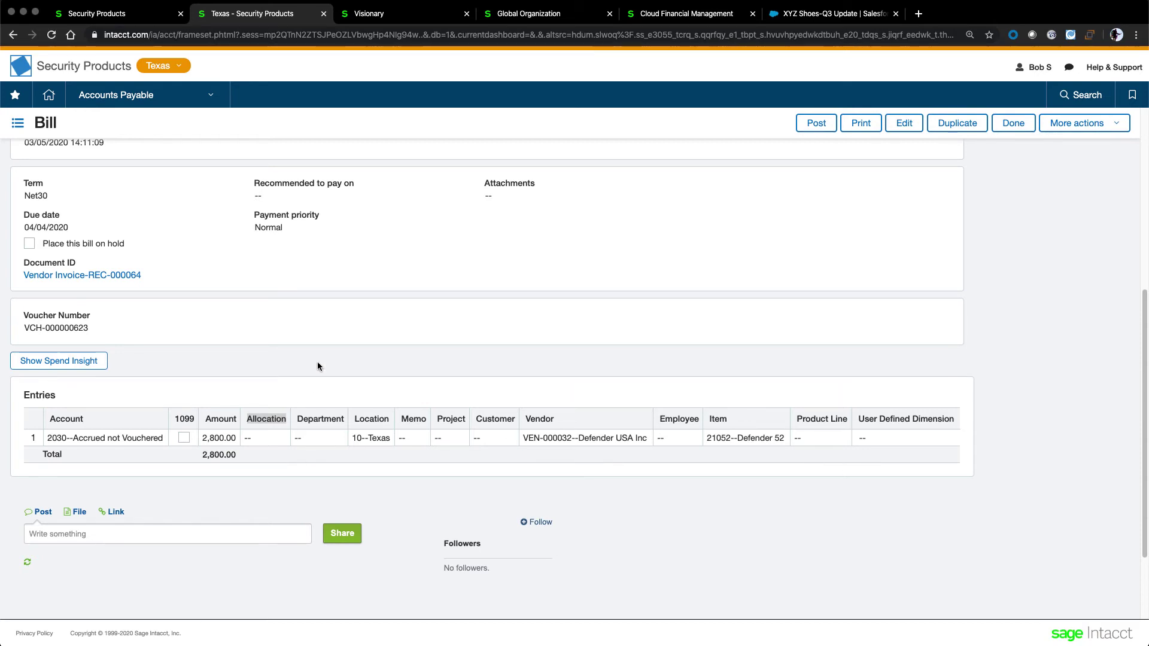
# - Go to the Pay Bills page in Accounts Payable
pyautogui.scroll(6, 353, 303)
pyautogui.click(174, 96)
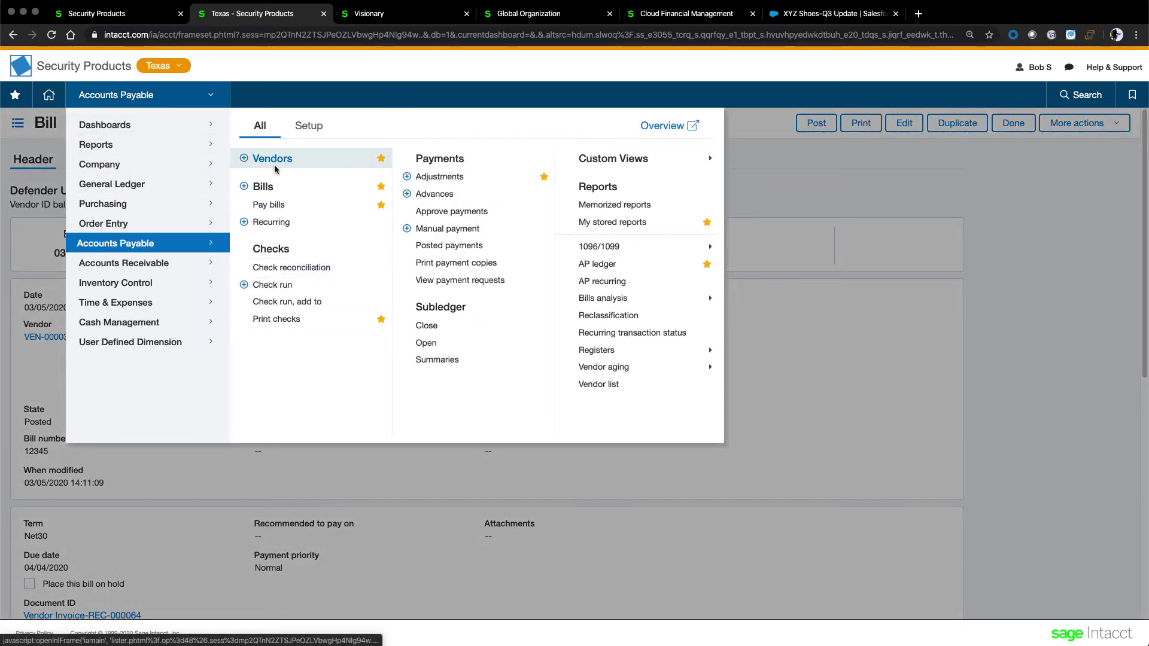
pyautogui.click(270, 206)
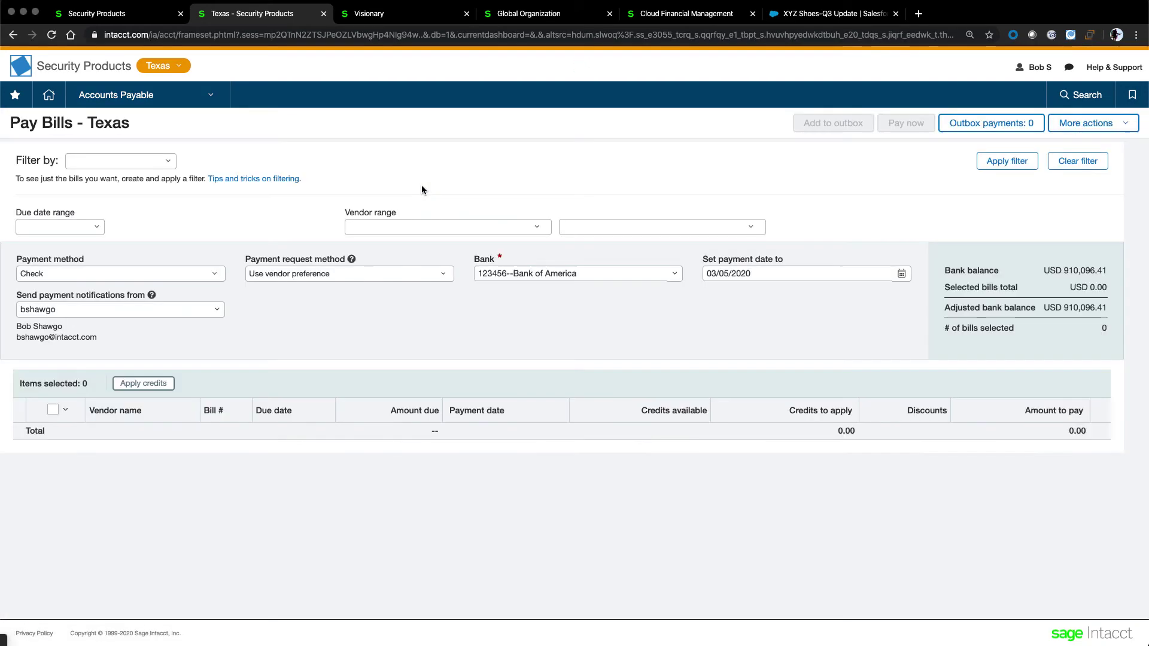